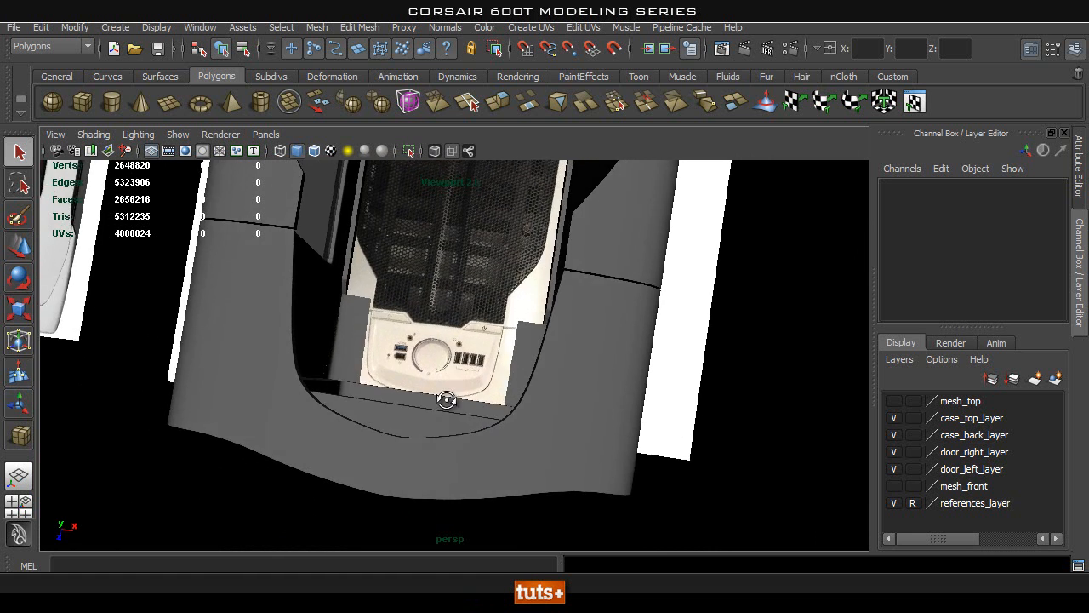
Step: Examine the front I/O panel reference image and the surrounding recess inside the case's U-shaped opening
alt+right_drag(358, 405, 428, 383)
alt+middle_drag(428, 382, 462, 401)
alt+right_drag(374, 400, 640, 407)
alt+middle_drag(409, 386, 423, 397)
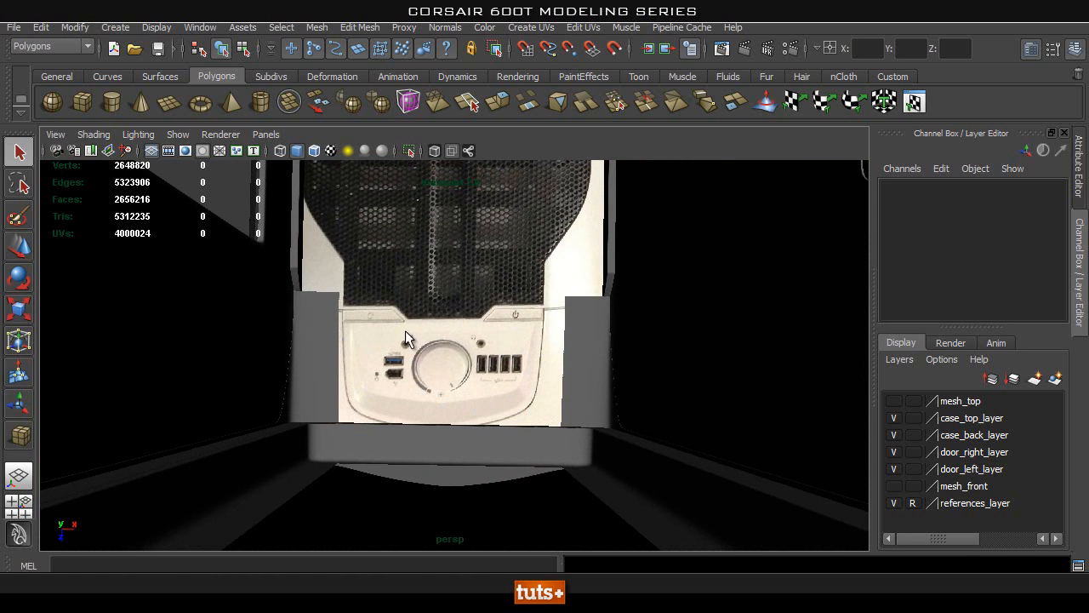
alt+right_drag(519, 321, 252, 321)
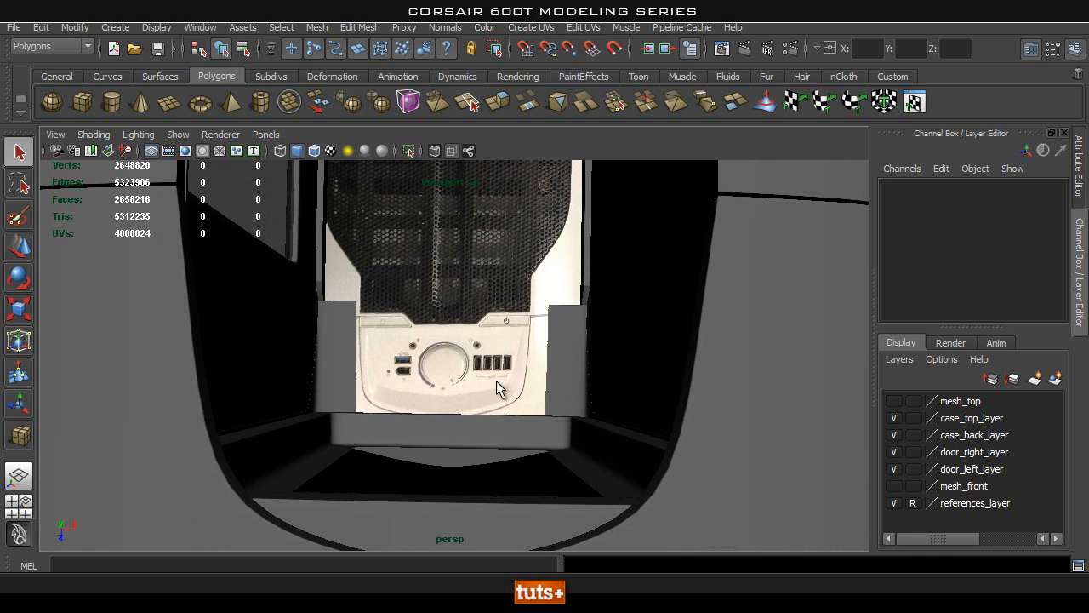
alt+right_drag(502, 336, 434, 330)
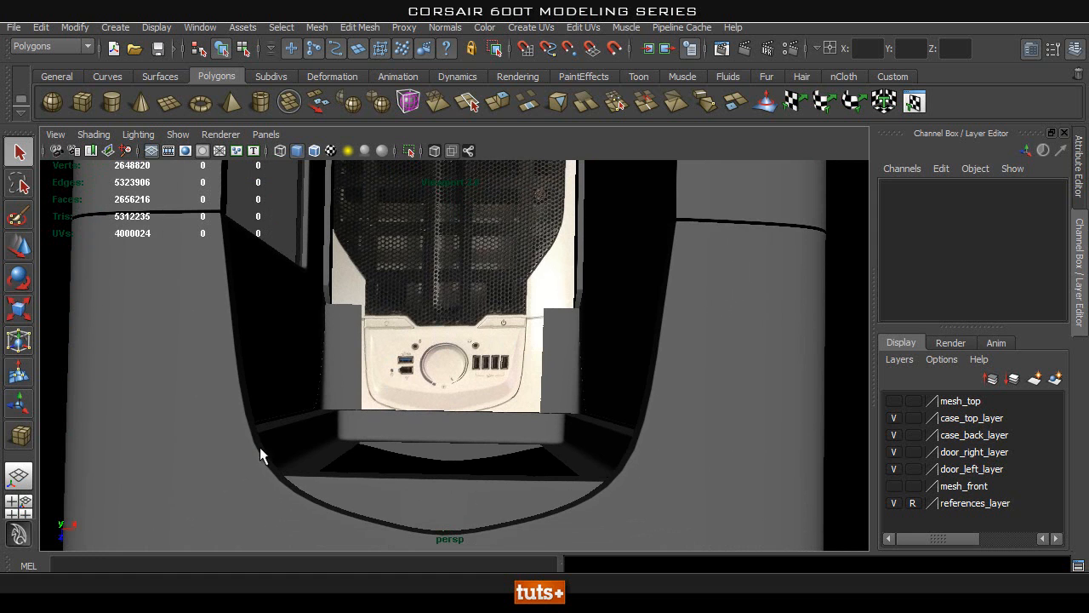
alt+right_drag(210, 380, 453, 398)
alt+drag(453, 398, 554, 400)
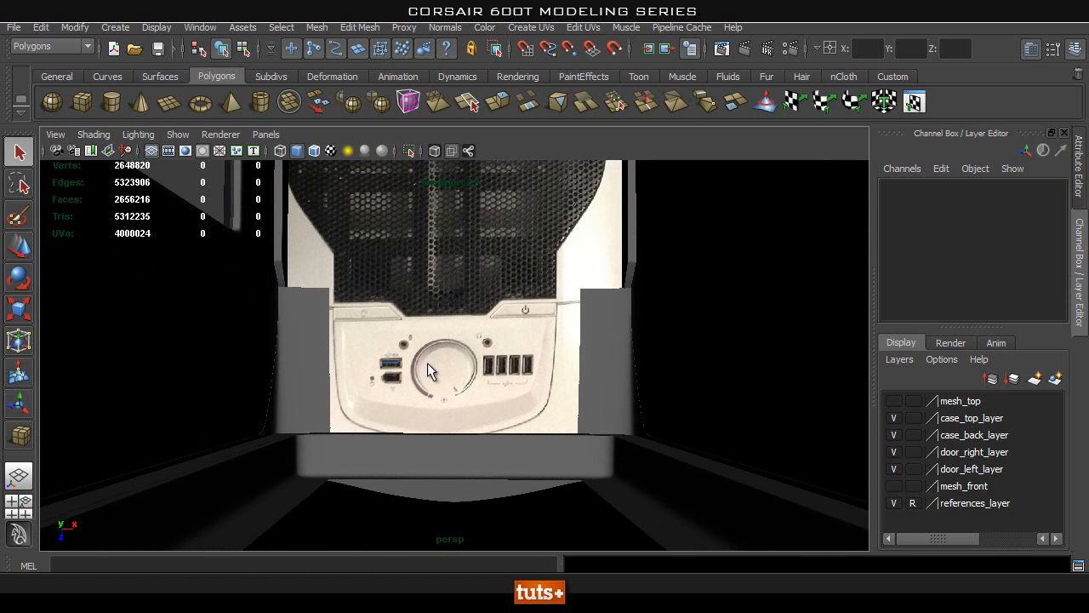
alt+right_drag(380, 367, 641, 352)
alt+drag(546, 343, 525, 338)
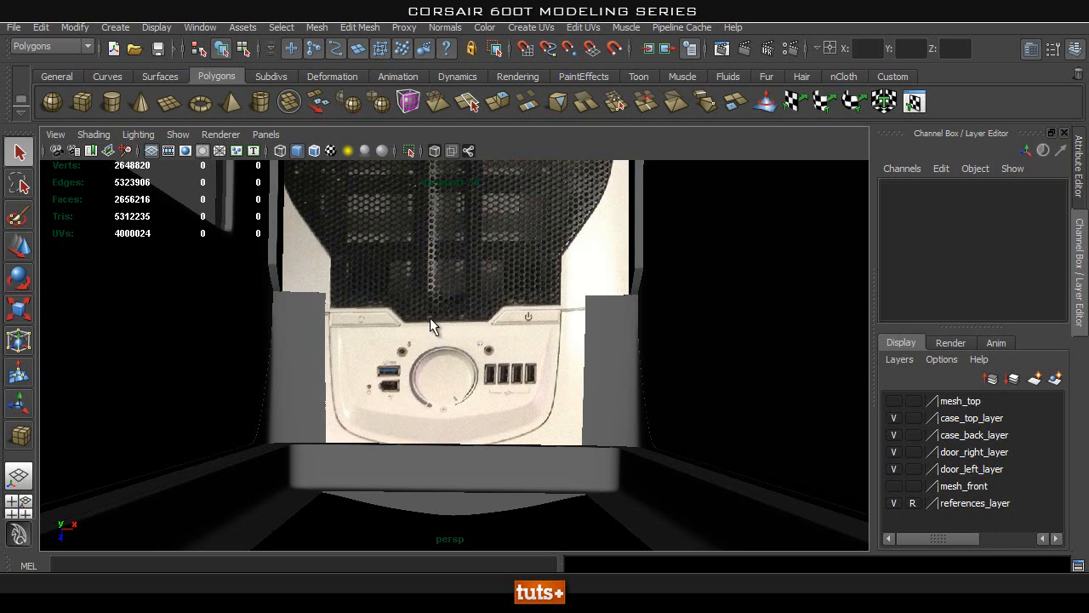
alt+right_drag(462, 400, 518, 396)
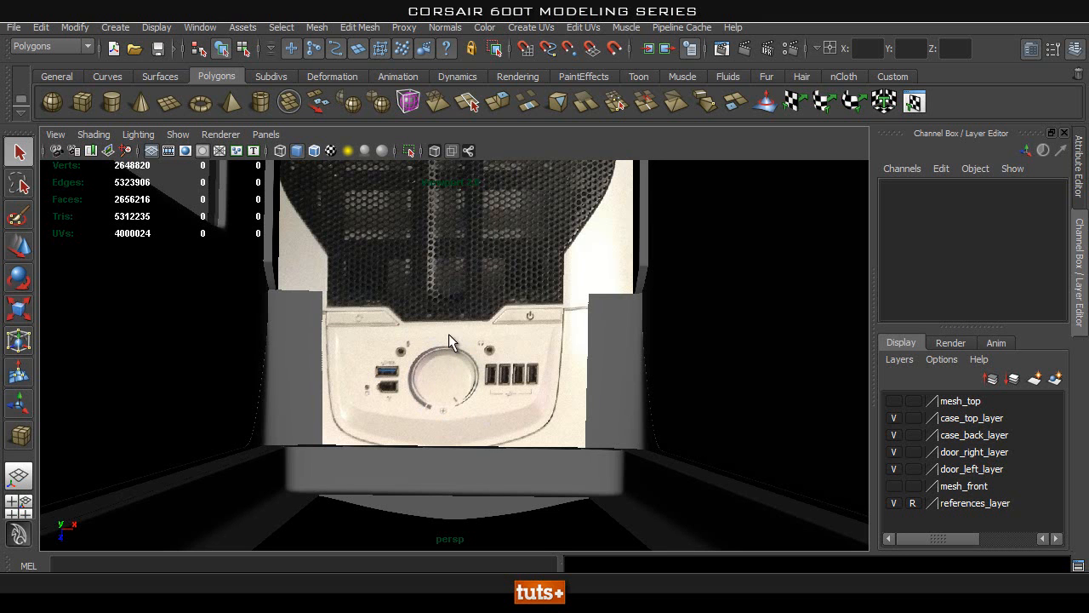
alt+right_drag(567, 391, 409, 378)
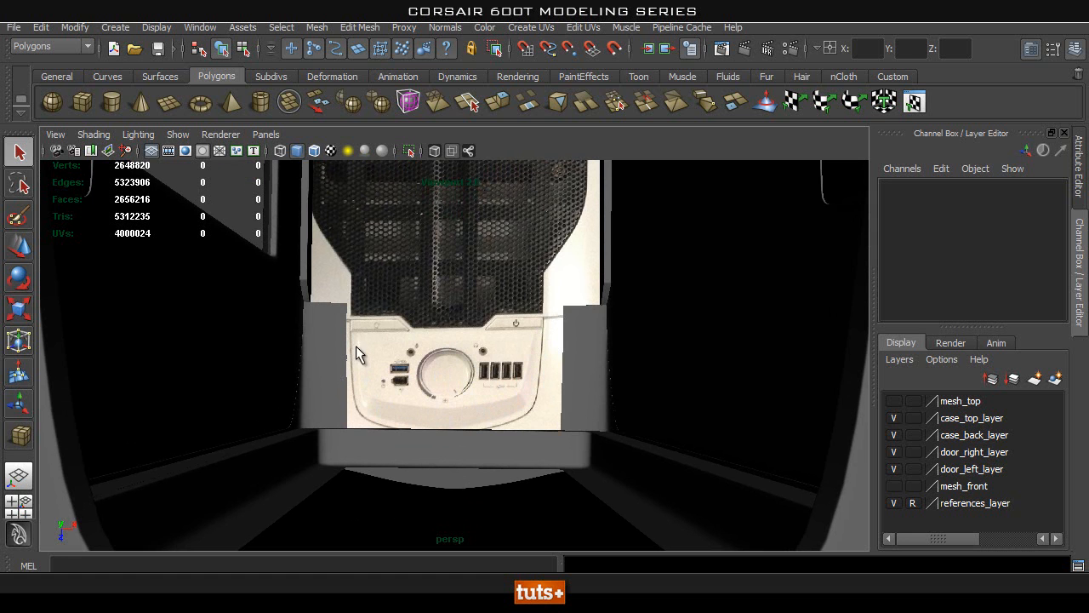
alt+drag(593, 382, 505, 393)
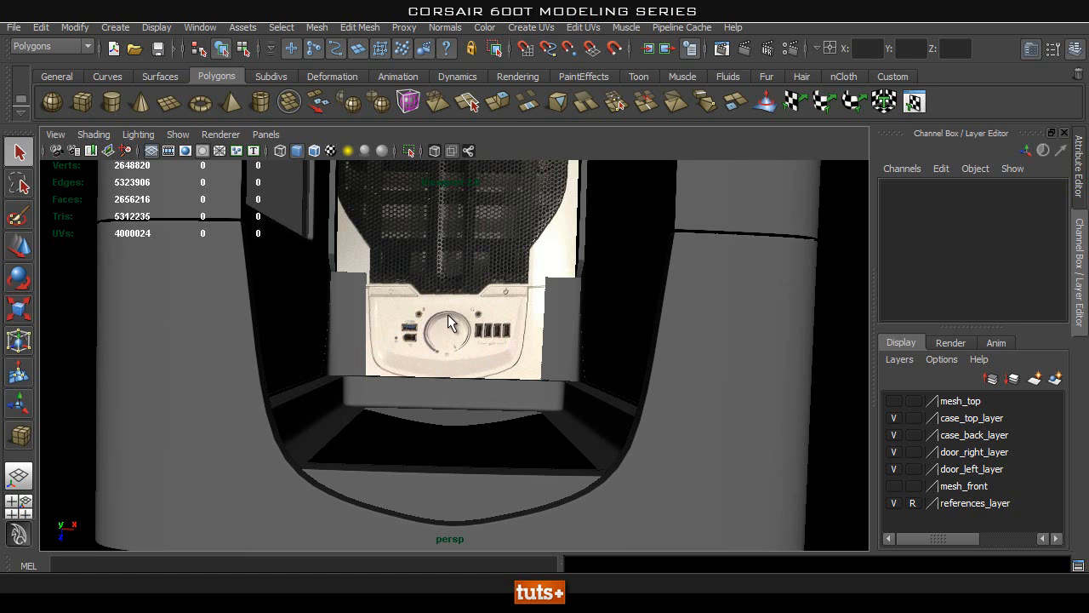
alt+drag(604, 364, 537, 393)
Step: Enable wireframe-on-shaded display so the mesh edges of the case are drawn over the shading
click(634, 361)
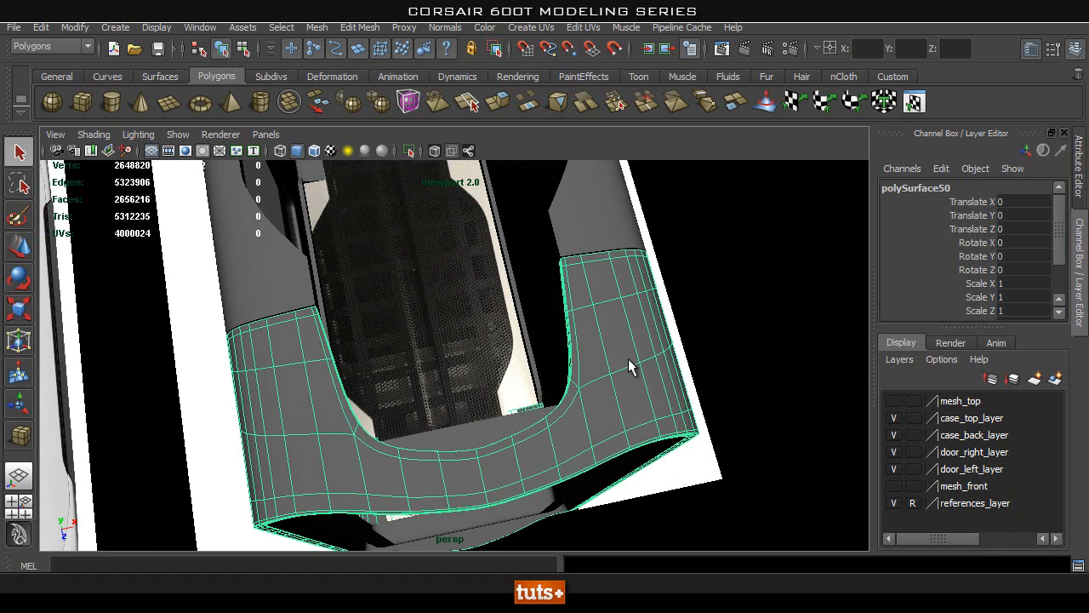
click(314, 150)
mouse_move(589, 334)
alt+mouse_down()
mouse_move(645, 299)
mouse_move(498, 316)
mouse_move(576, 297)
alt+mouse_up()
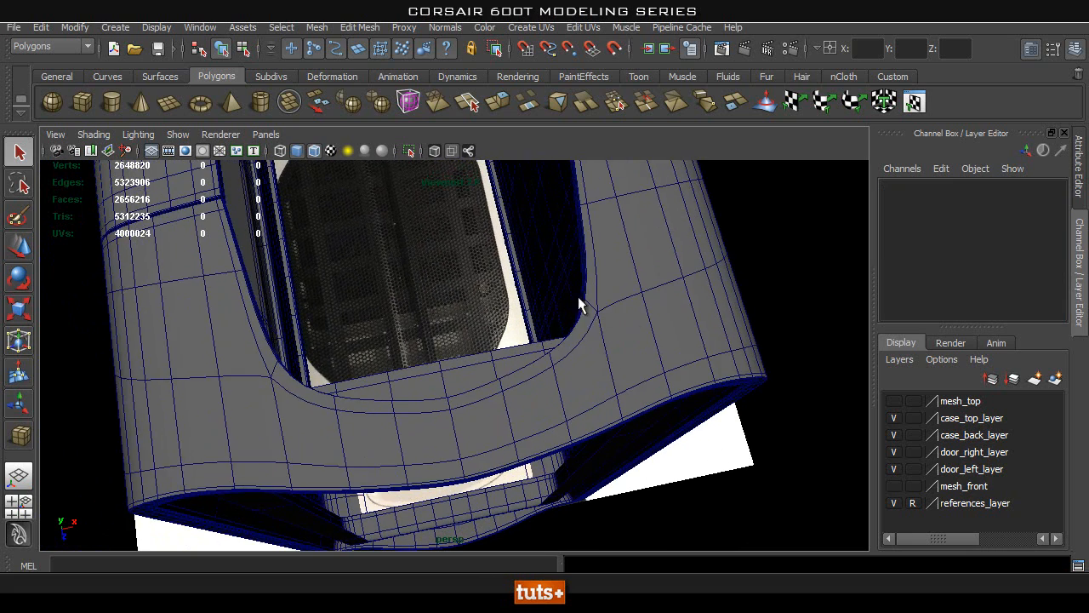
click(769, 235)
Step: Examine the case wireframe around the U-shaped opening and the I/O panel reference from both ends
alt+drag(567, 349, 627, 303)
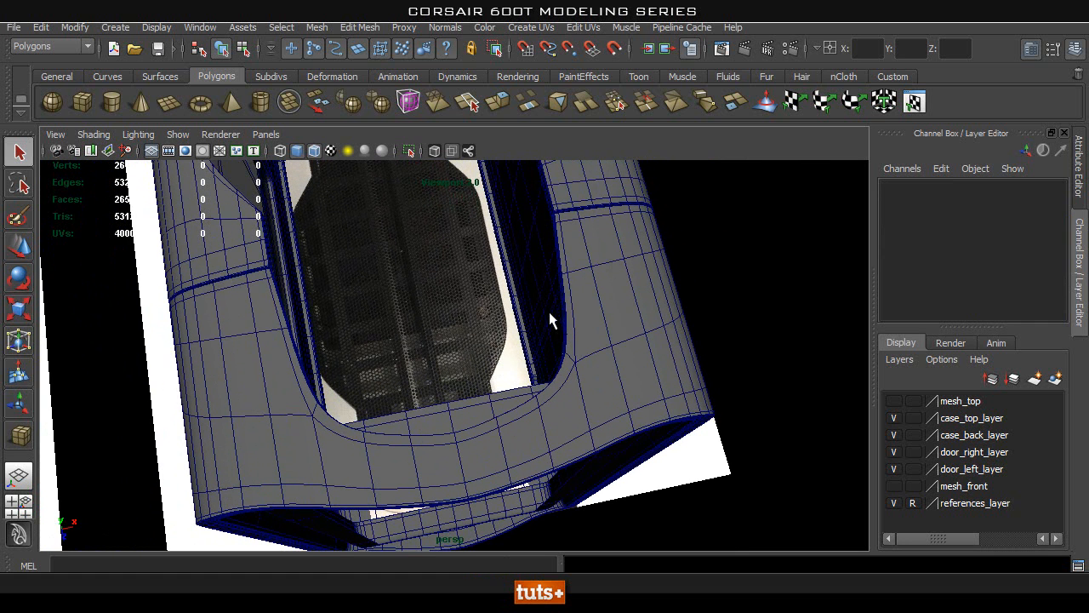
mouse_move(413, 383)
alt+mouse_down()
mouse_move(440, 360)
mouse_move(419, 375)
alt+mouse_up()
alt+drag(226, 387, 700, 335)
alt+drag(547, 299, 559, 323)
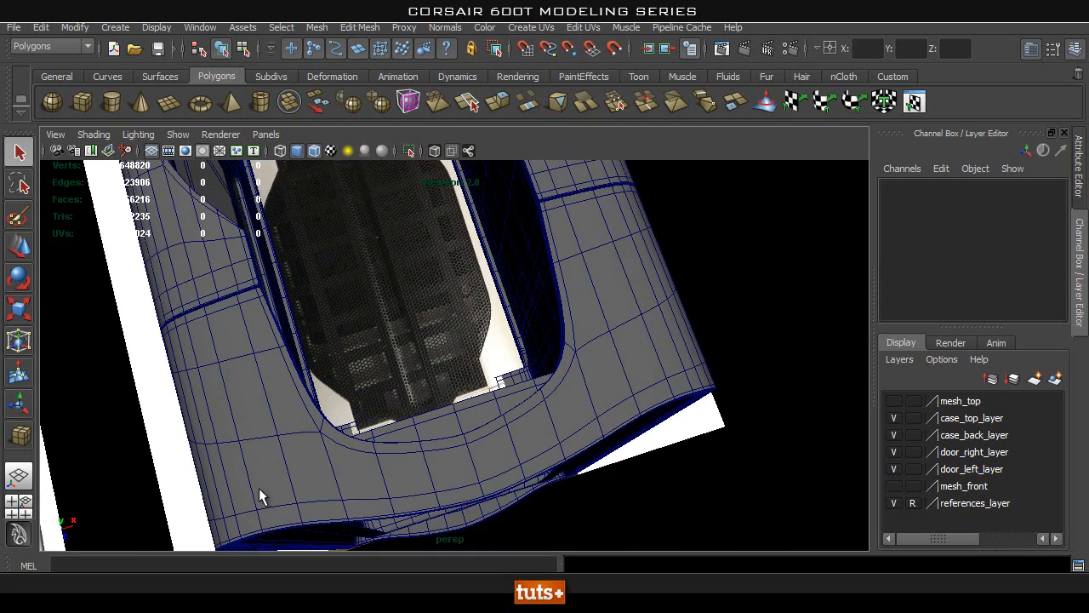
alt+drag(571, 415, 515, 400)
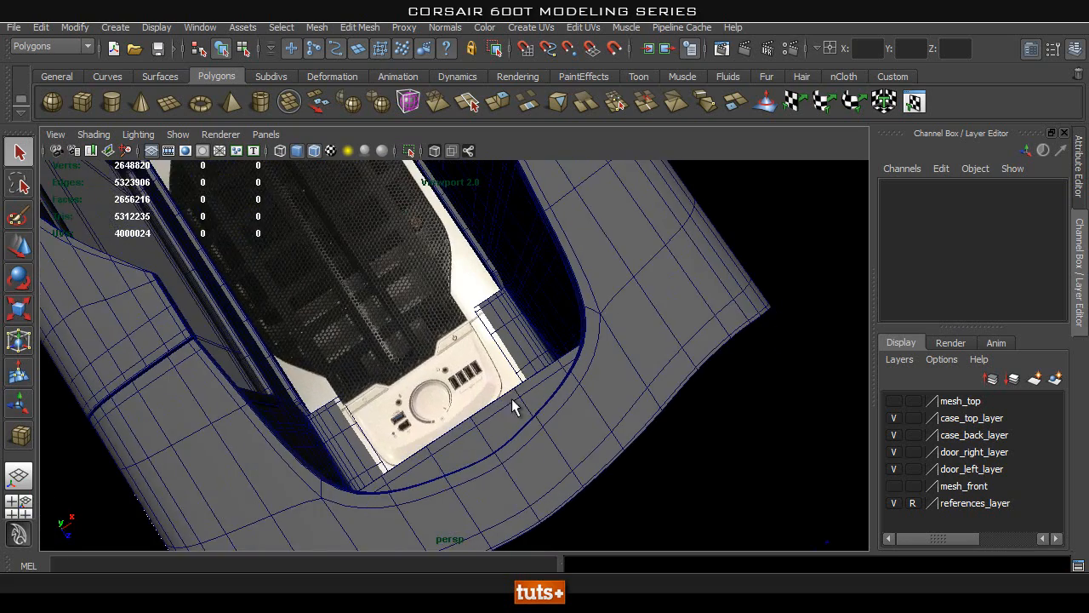
alt+middle_drag(516, 401, 411, 360)
alt+drag(411, 360, 599, 388)
mouse_move(474, 316)
alt+mouse_down()
mouse_move(479, 338)
mouse_move(462, 352)
mouse_move(484, 334)
alt+mouse_up()
alt+drag(426, 372, 348, 321)
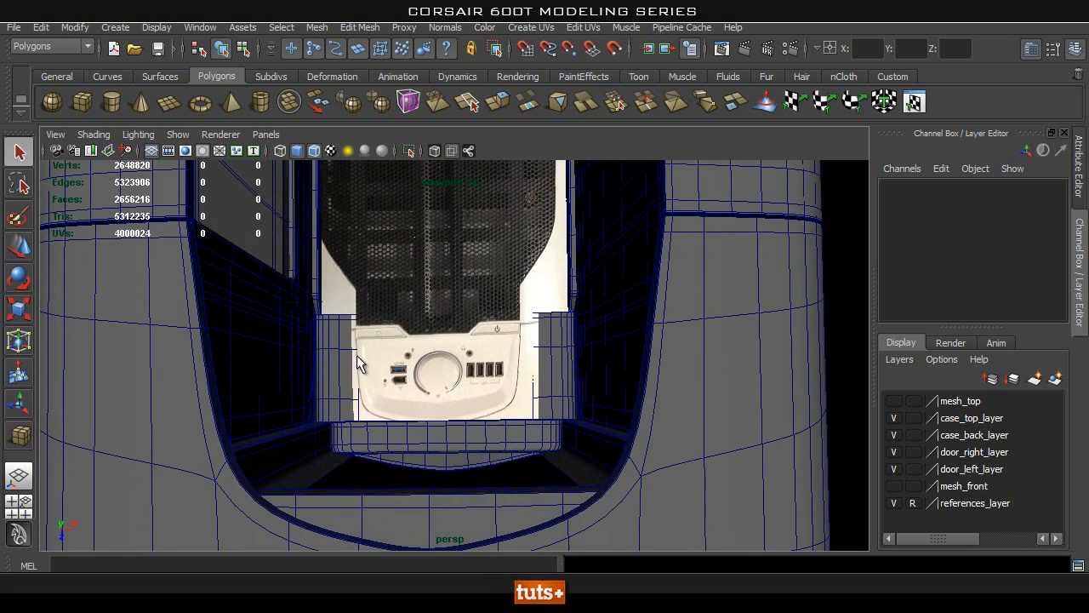
alt+drag(384, 390, 308, 380)
alt+right_drag(307, 380, 372, 384)
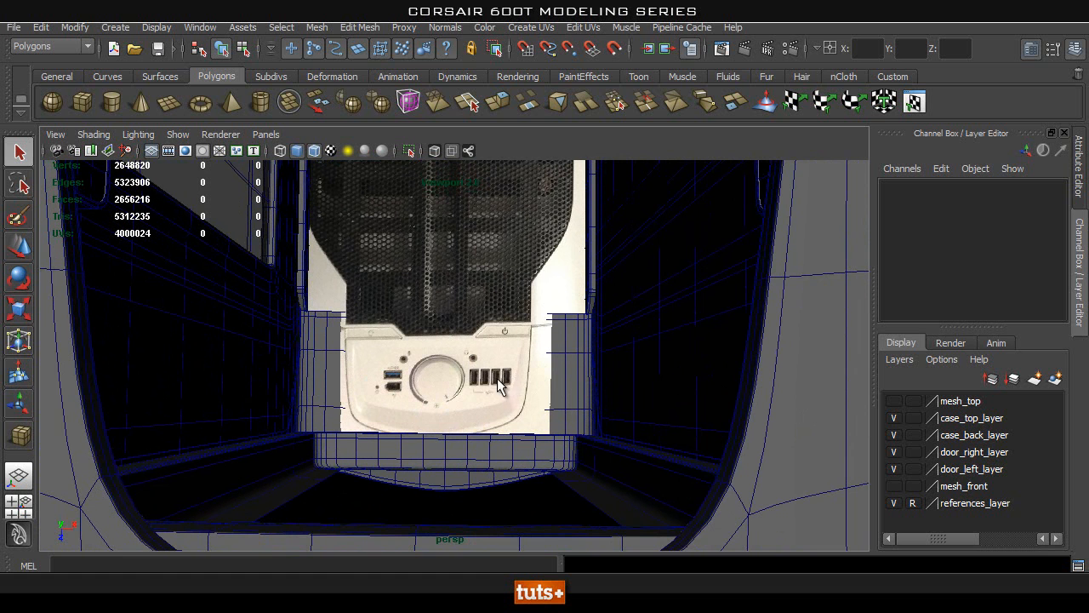
alt+drag(428, 375, 405, 372)
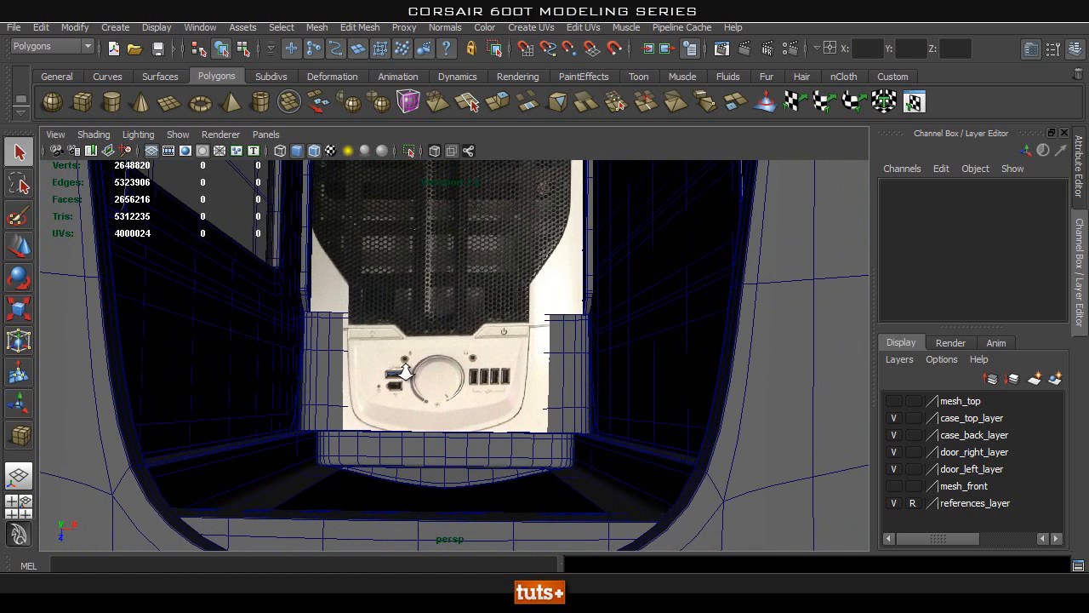
alt+drag(520, 375, 456, 373)
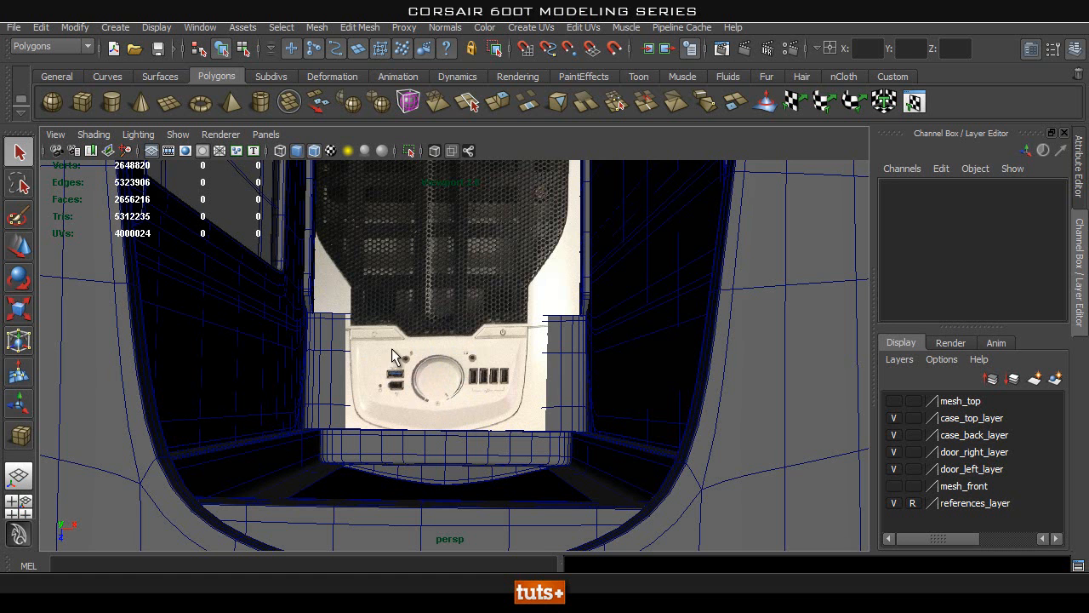
scroll(443, 392, up, 1)
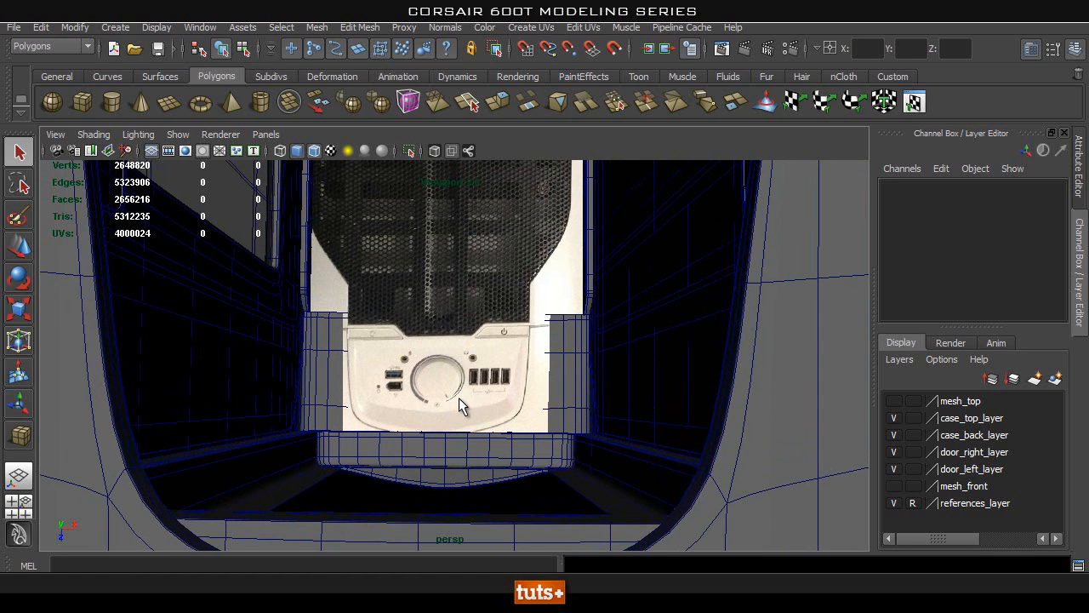
scroll(459, 393, down, 1)
alt+drag(565, 372, 444, 340)
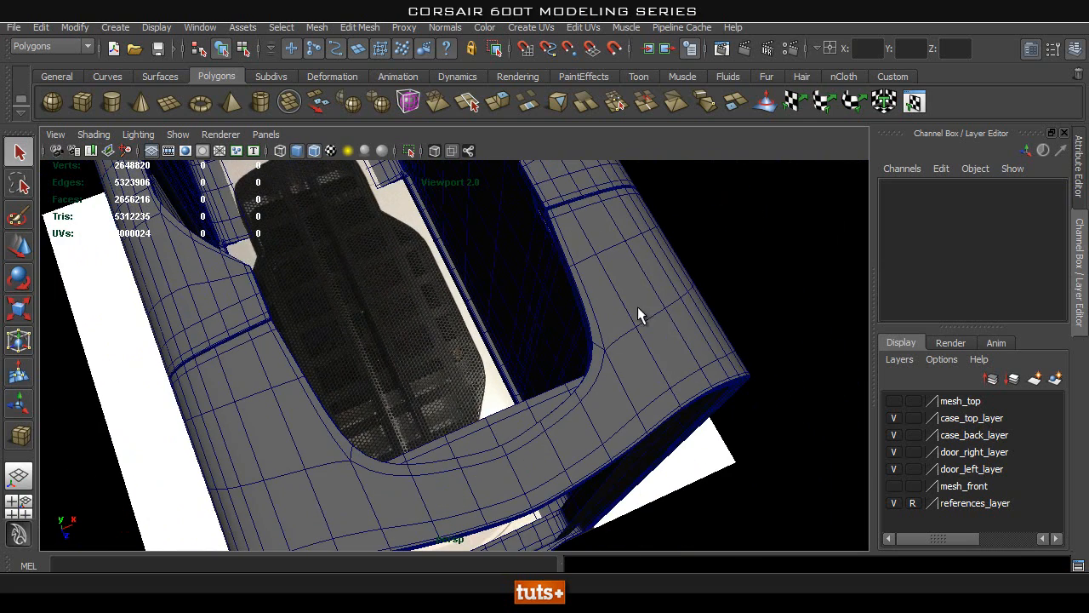
alt+drag(337, 412, 384, 396)
alt+right_drag(409, 359, 500, 364)
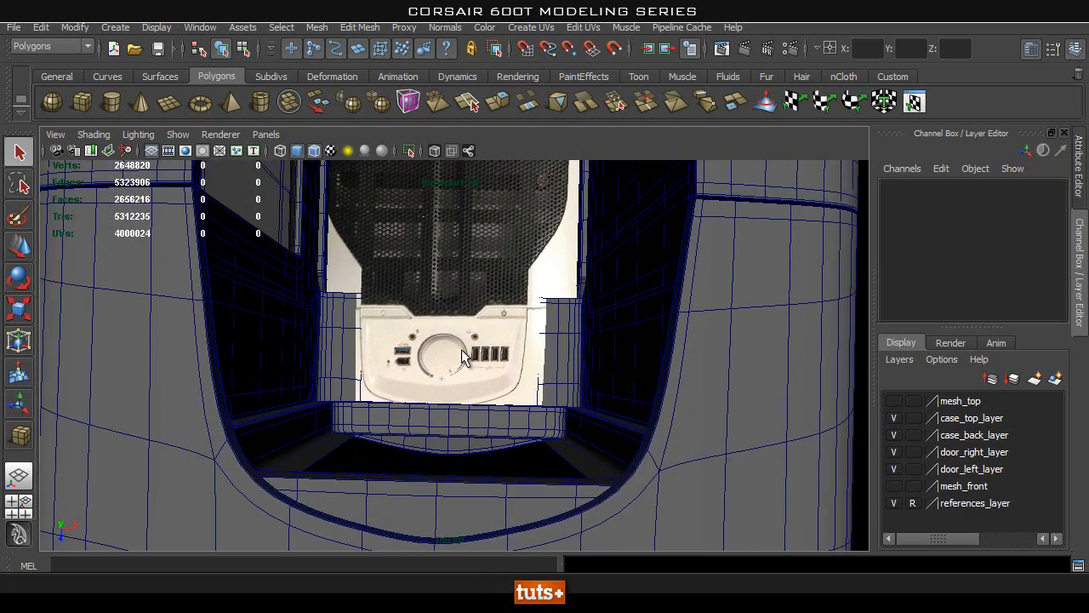
mouse_move(481, 394)
alt+mouse_down()
mouse_move(494, 377)
mouse_move(482, 381)
alt+mouse_up()
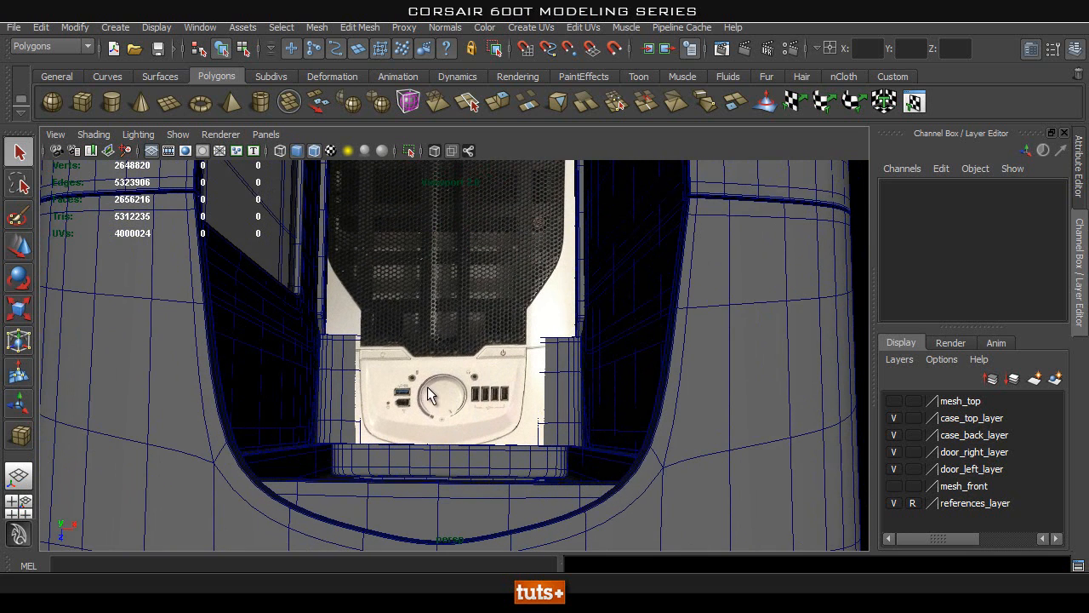
alt+drag(360, 417, 413, 404)
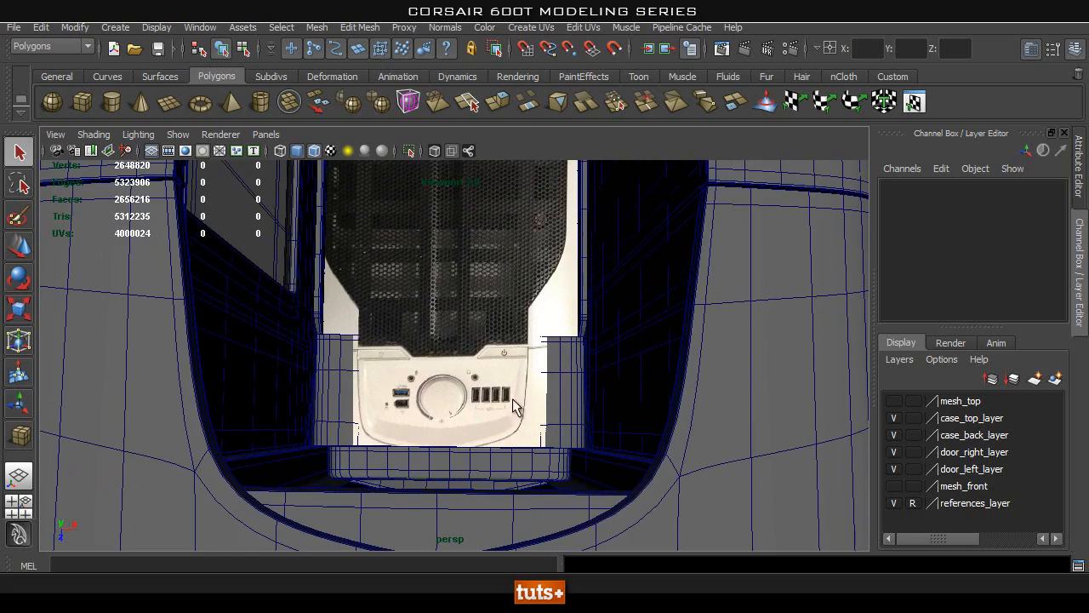
alt+drag(514, 409, 521, 371)
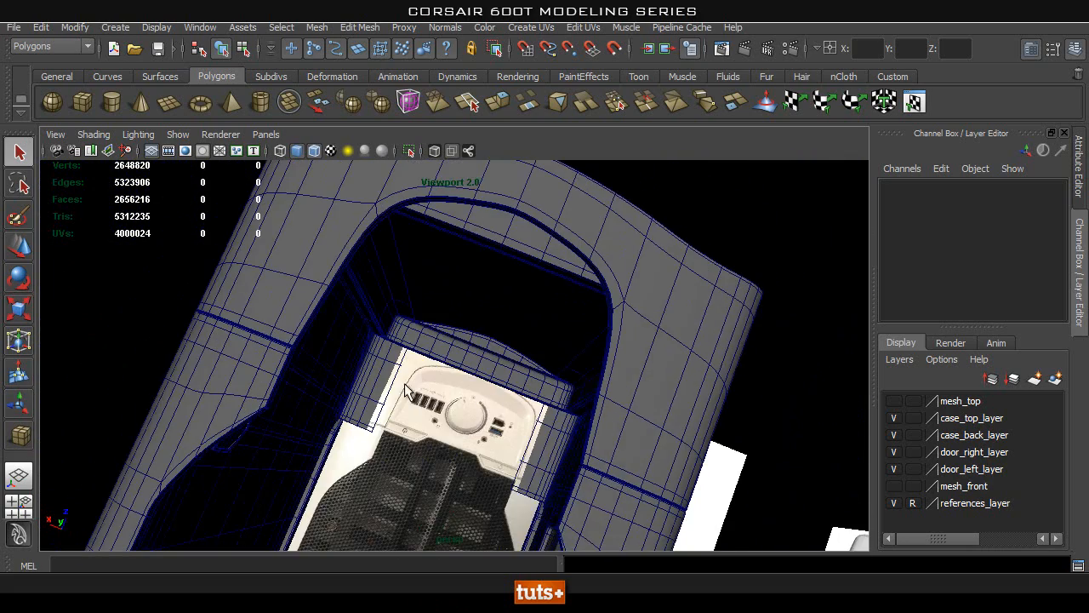
alt+drag(411, 418, 462, 417)
alt+middle_drag(462, 415, 501, 371)
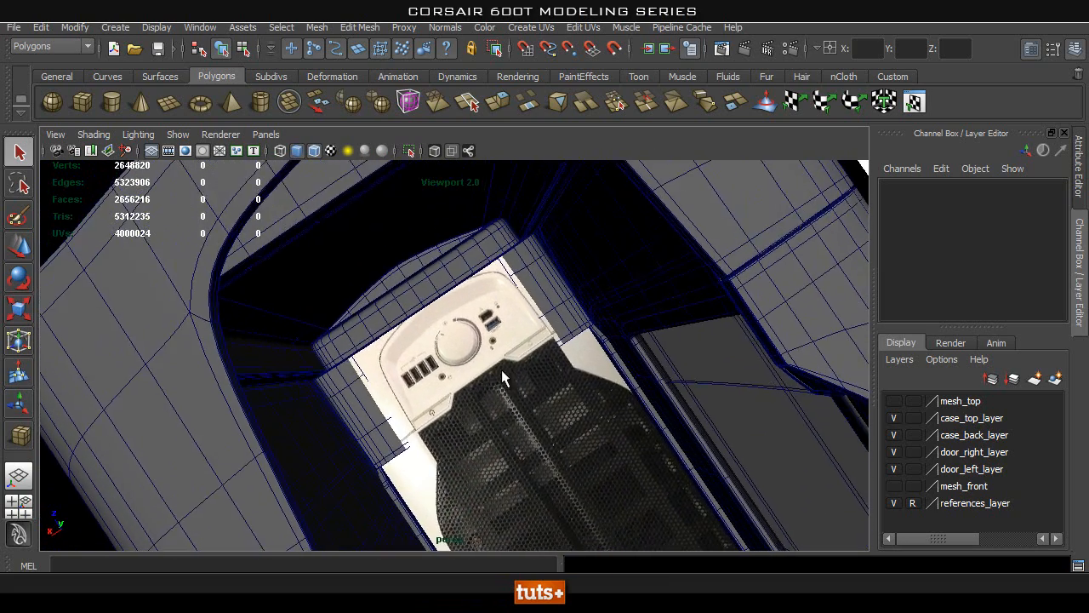
alt+drag(449, 375, 372, 404)
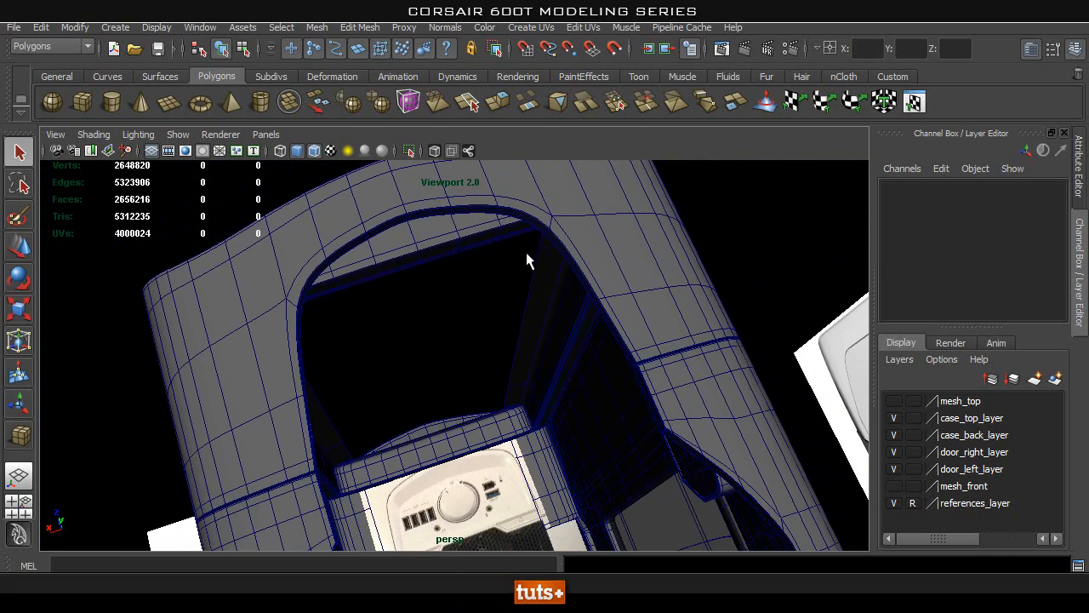
Step: Select the U-shaped shell surrounding the opening and switch it to its unsmoothed polygon display
alt+drag(511, 360, 434, 372)
alt+right_drag(432, 372, 484, 377)
alt+middle_drag(468, 380, 477, 381)
alt+right_drag(426, 380, 450, 369)
alt+drag(449, 369, 564, 324)
alt+middle_drag(564, 324, 553, 321)
alt+drag(504, 309, 548, 243)
click(547, 242)
key(1)
alt+drag(392, 320, 440, 328)
alt+drag(391, 355, 640, 413)
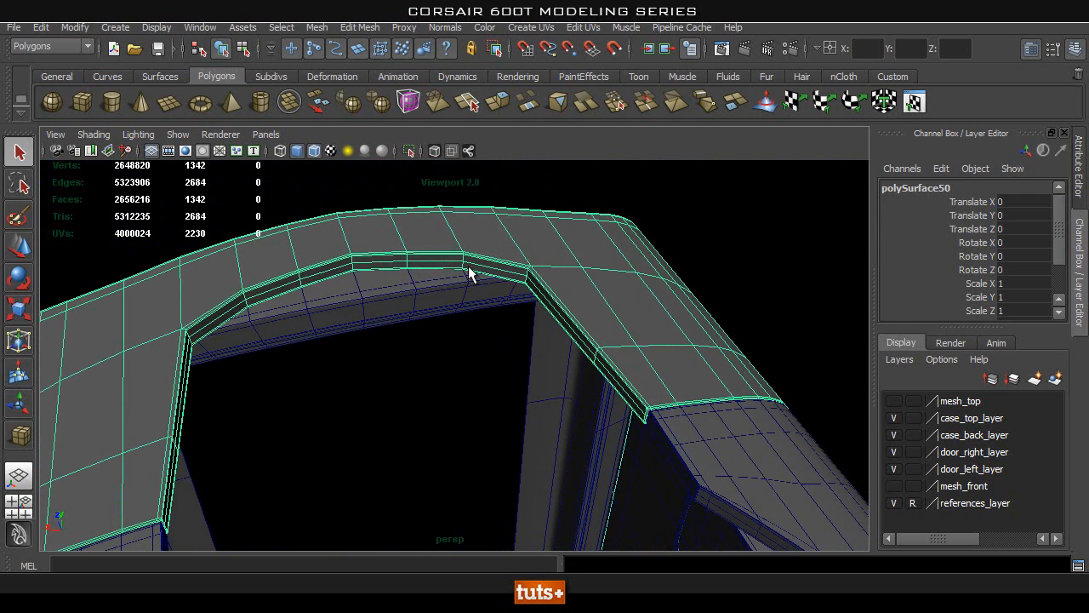
Step: Duplicate the loop of narrow bevel faces running along the upper inner edge of the U-shaped shell's opening
alt+drag(411, 414, 427, 369)
alt+drag(362, 384, 550, 379)
alt+right_drag(554, 356, 516, 332)
alt+middle_drag(516, 332, 451, 317)
alt+drag(451, 317, 384, 333)
alt+right_drag(384, 333, 463, 303)
alt+middle_drag(463, 303, 445, 371)
alt+right_drag(445, 371, 637, 357)
alt+middle_drag(570, 328, 545, 352)
mouse_move(557, 334)
right_down()
mouse_move(556, 357)
mouse_move(557, 325)
right_up()
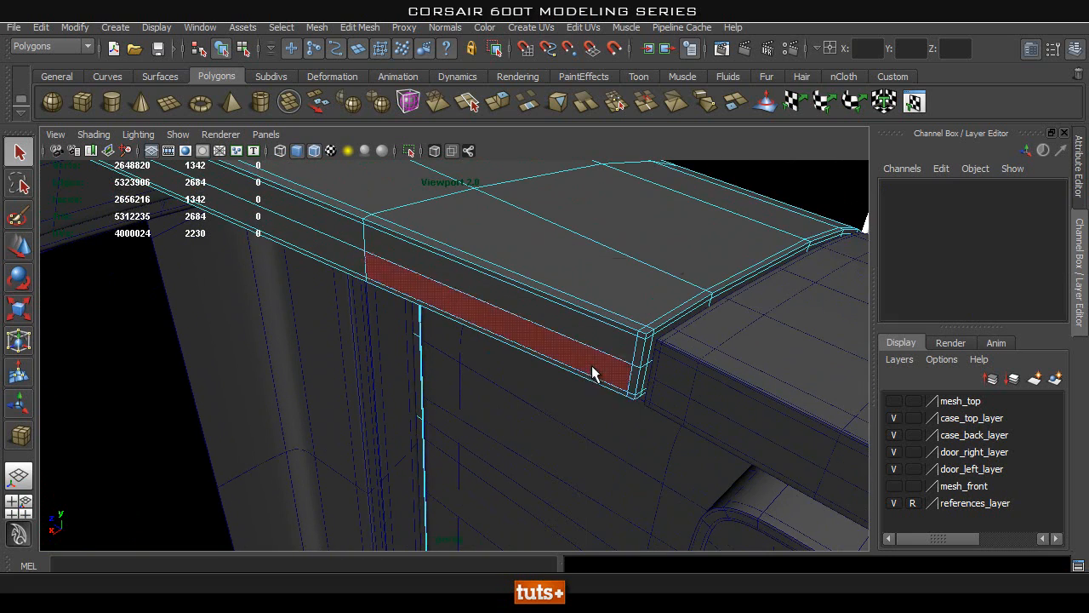
click(640, 341)
alt+drag(640, 340, 409, 358)
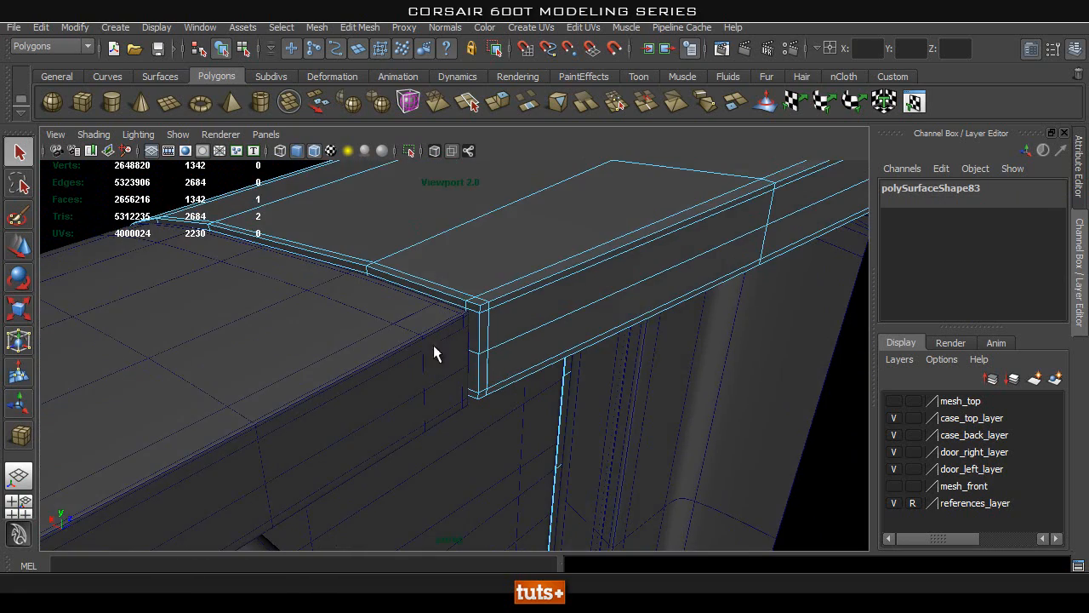
double_click(483, 308)
mouse_move(482, 308)
alt+mouse_down()
mouse_move(655, 366)
mouse_move(453, 342)
mouse_move(502, 328)
mouse_move(481, 310)
alt+mouse_up()
alt+drag(560, 352, 501, 363)
alt+middle_drag(501, 363, 469, 368)
alt+drag(469, 368, 476, 411)
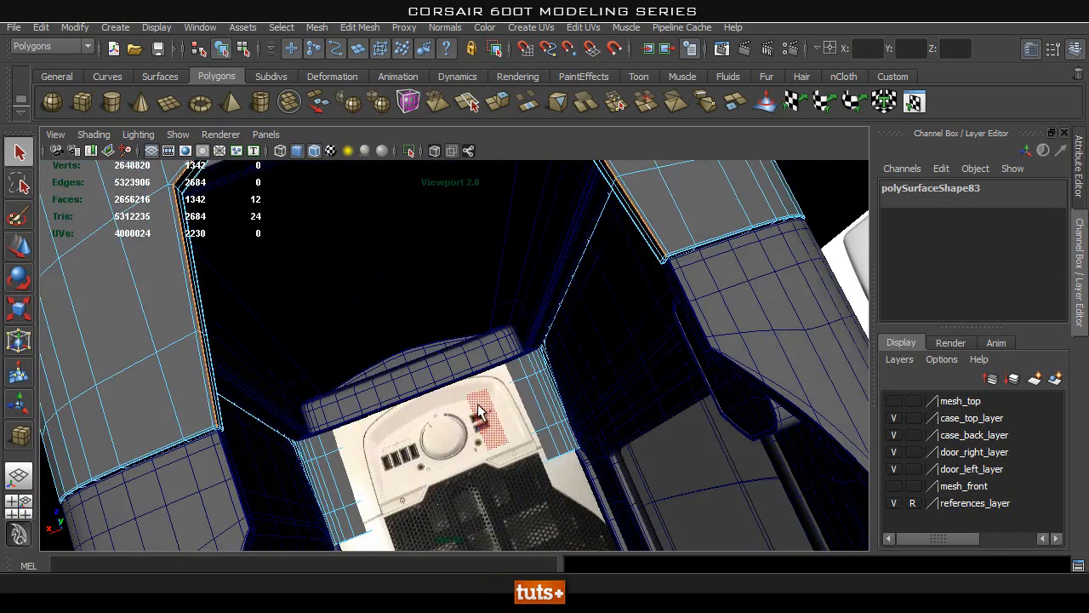
mouse_move(402, 364)
alt+mouse_down()
mouse_move(384, 383)
mouse_move(377, 360)
mouse_move(394, 377)
mouse_move(557, 417)
mouse_move(552, 425)
mouse_move(491, 389)
mouse_move(511, 405)
mouse_move(445, 389)
mouse_move(428, 404)
mouse_move(459, 396)
mouse_move(408, 371)
alt+mouse_up()
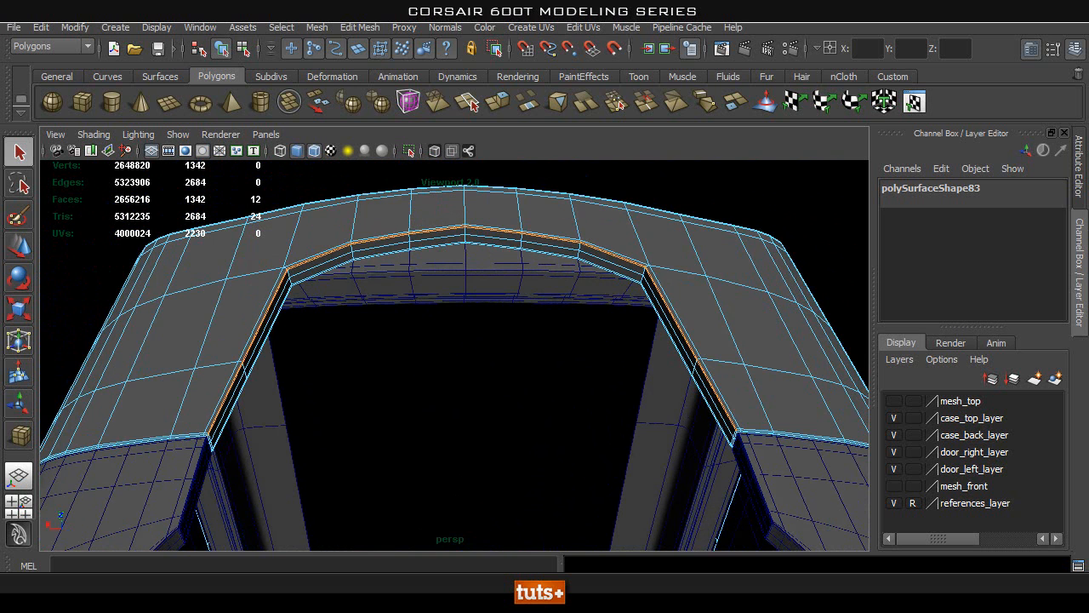
click(366, 28)
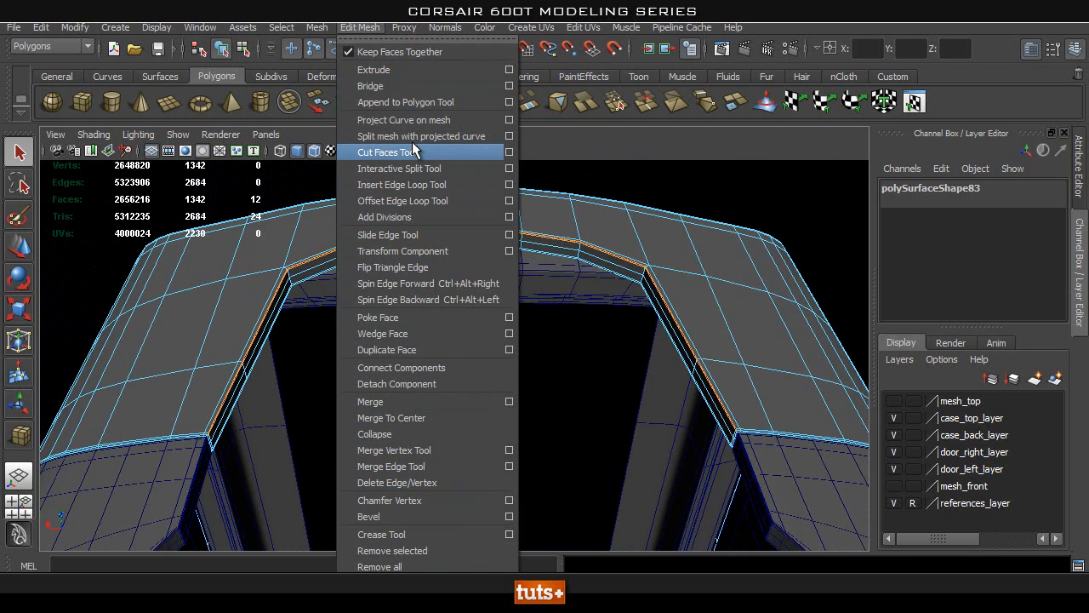
click(428, 350)
Step: Delete all construction history in the scene
alt+drag(581, 344, 405, 255)
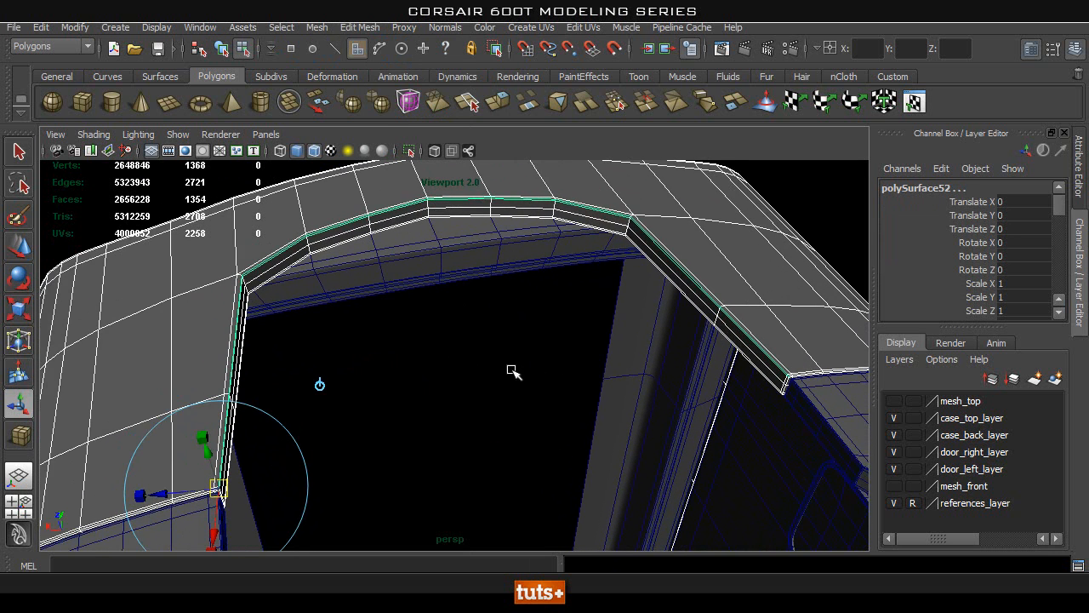
alt+drag(511, 374, 491, 390)
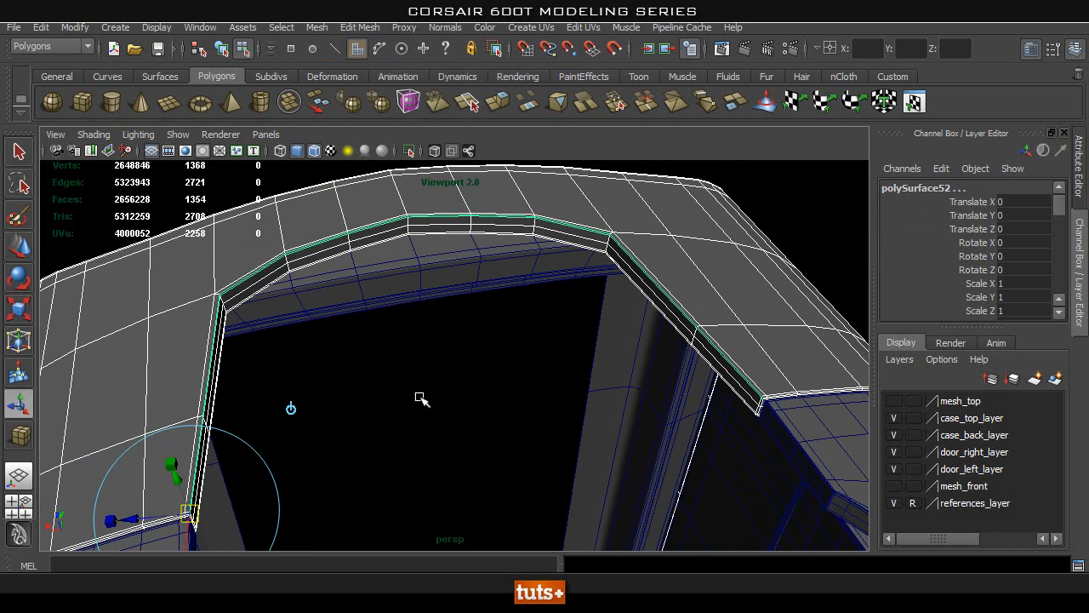
click(41, 27)
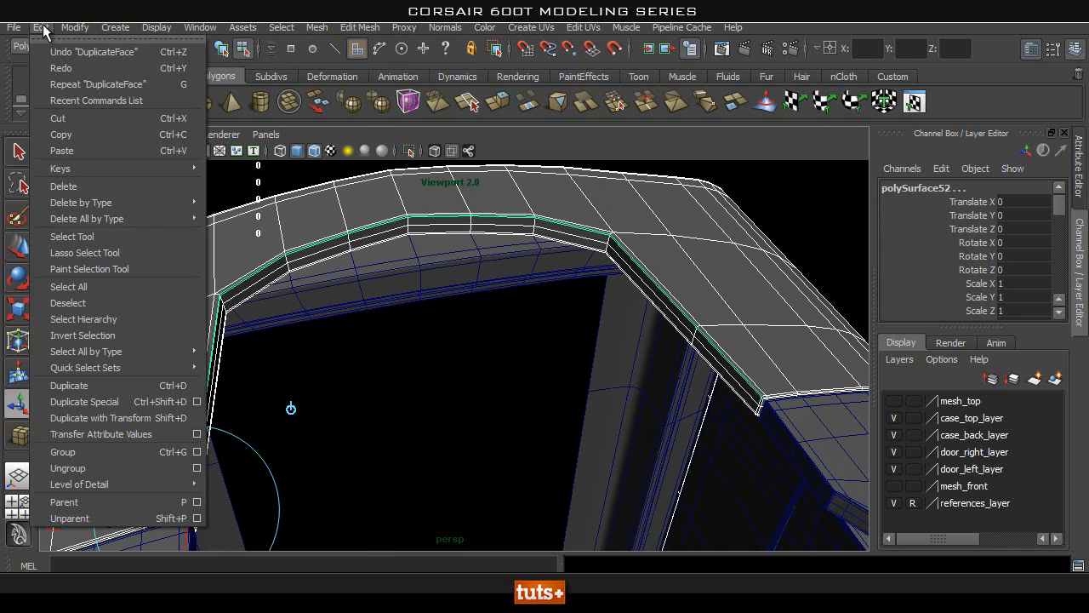
mouse_move(159, 219)
click(265, 126)
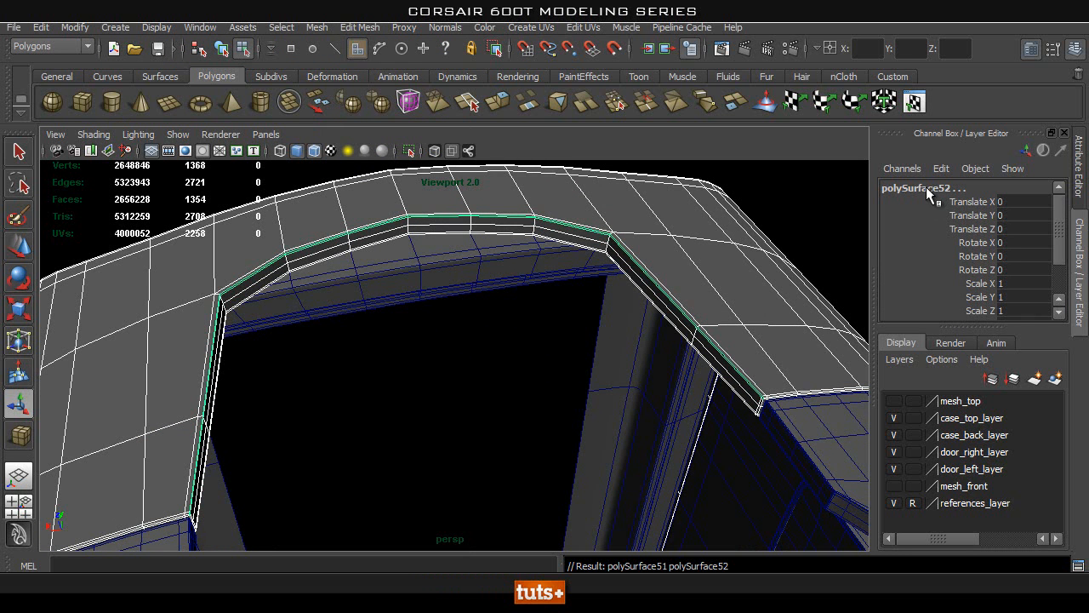
Step: Try to select the duplicated bevel strip directly at the inner corner of the U-shaped shell's opening
alt+middle_drag(495, 310, 521, 327)
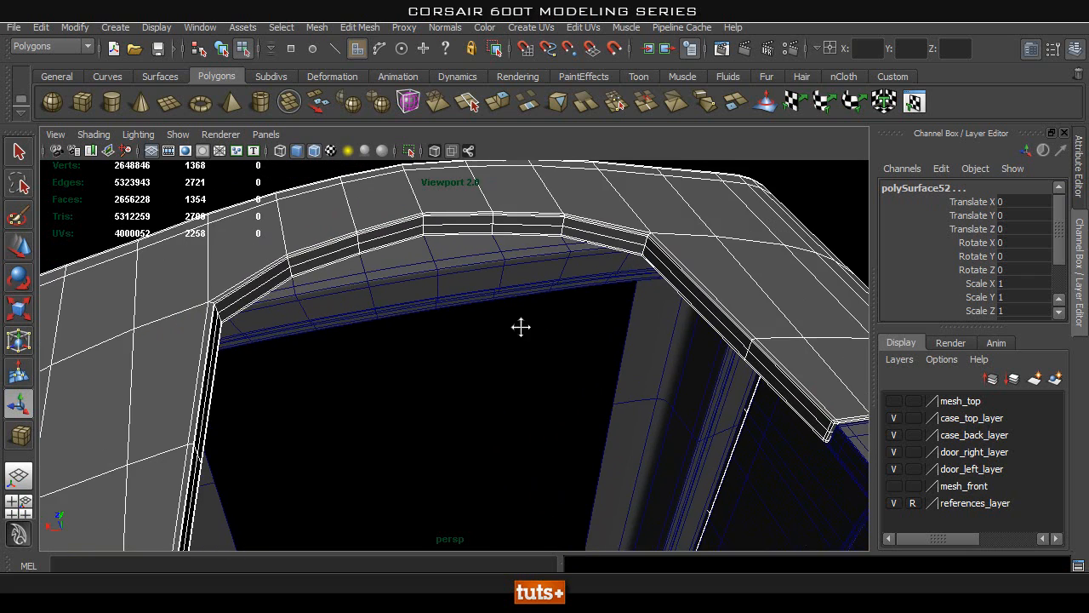
alt+right_drag(553, 377, 448, 364)
alt+drag(456, 343, 414, 342)
alt+right_drag(386, 344, 546, 332)
alt+middle_drag(391, 321, 681, 393)
alt+right_drag(220, 333, 383, 314)
alt+middle_drag(473, 281, 479, 335)
right_drag(406, 269, 471, 254)
click(432, 253)
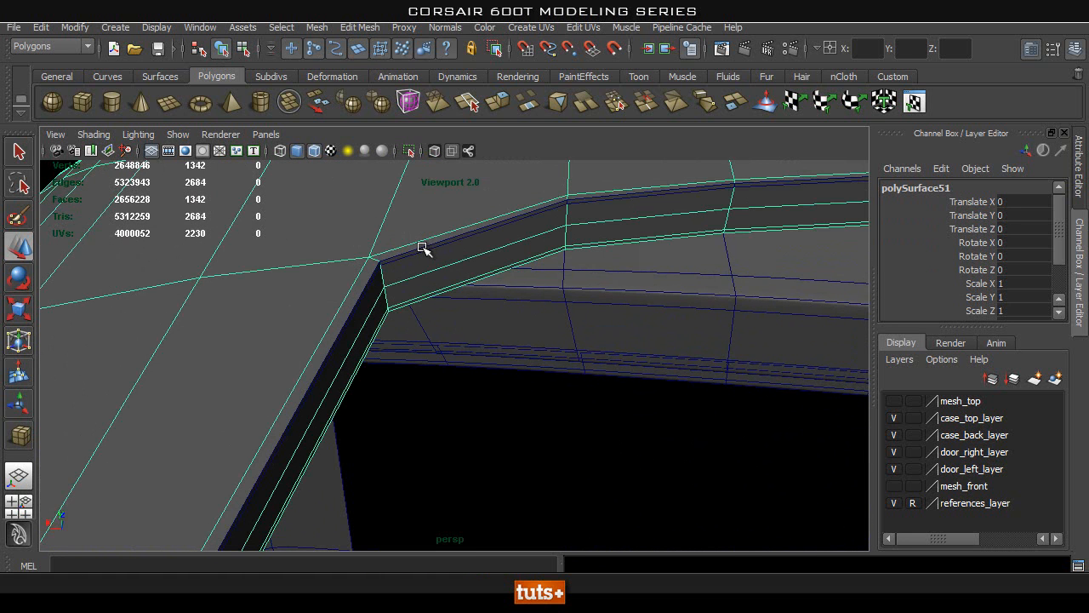
click(414, 261)
click(419, 249)
click(415, 249)
click(419, 255)
scroll(336, 308, down, 3)
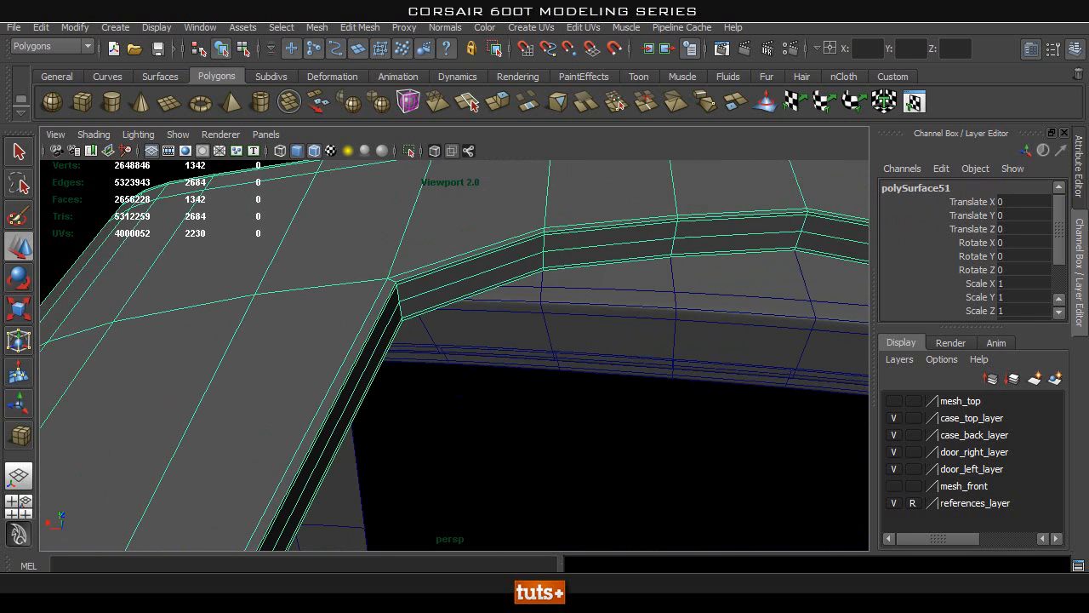
Step: Find and select the duplicated strip polySurface52 in the Outliner, nested in case_front under polySurface20 and polySurface50
click(200, 27)
click(255, 150)
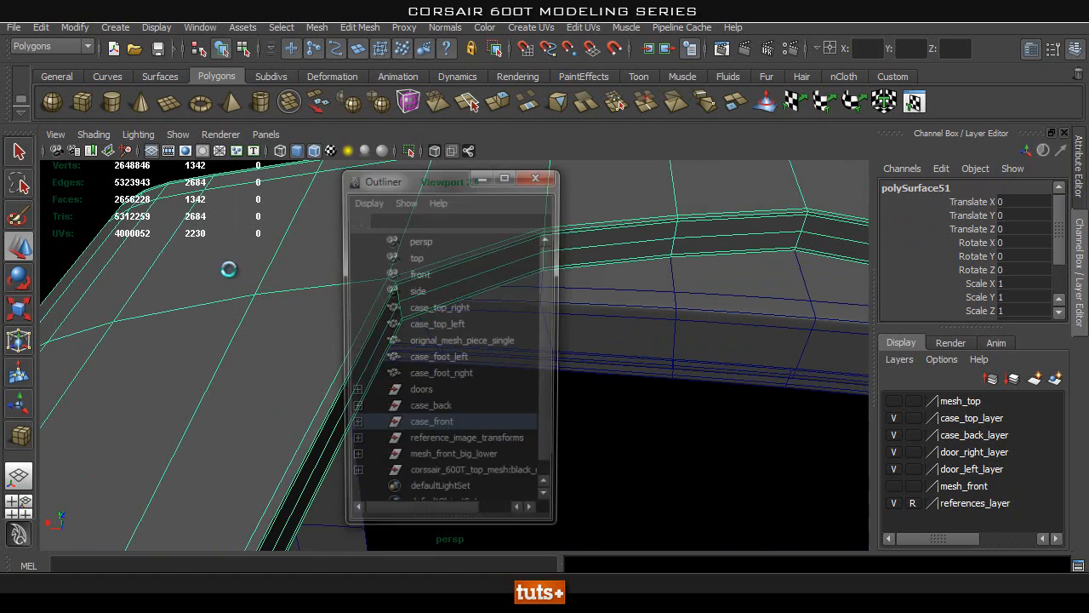
click(353, 427)
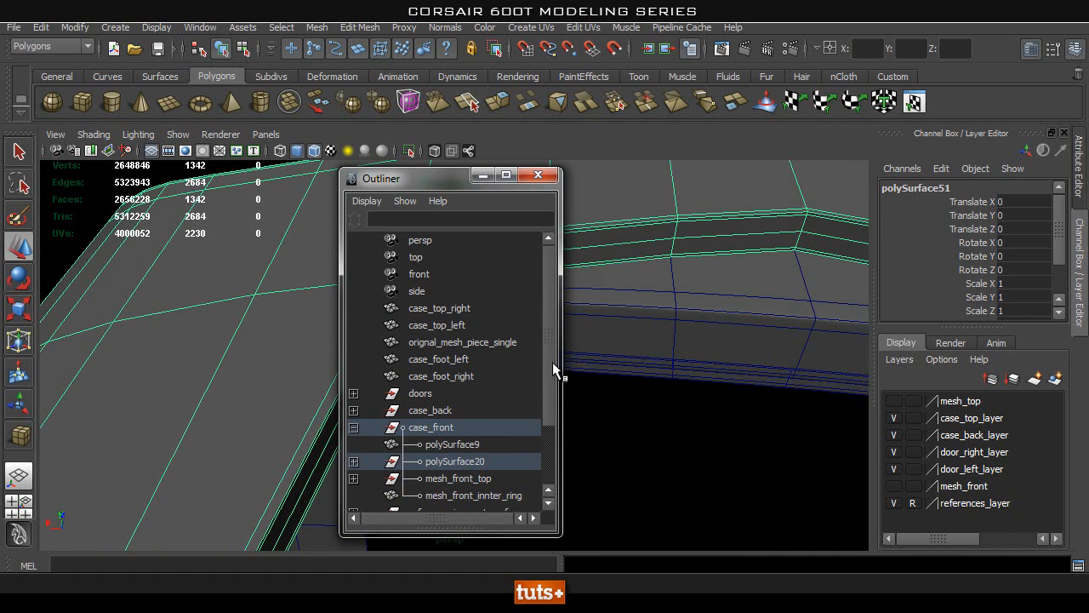
click(481, 444)
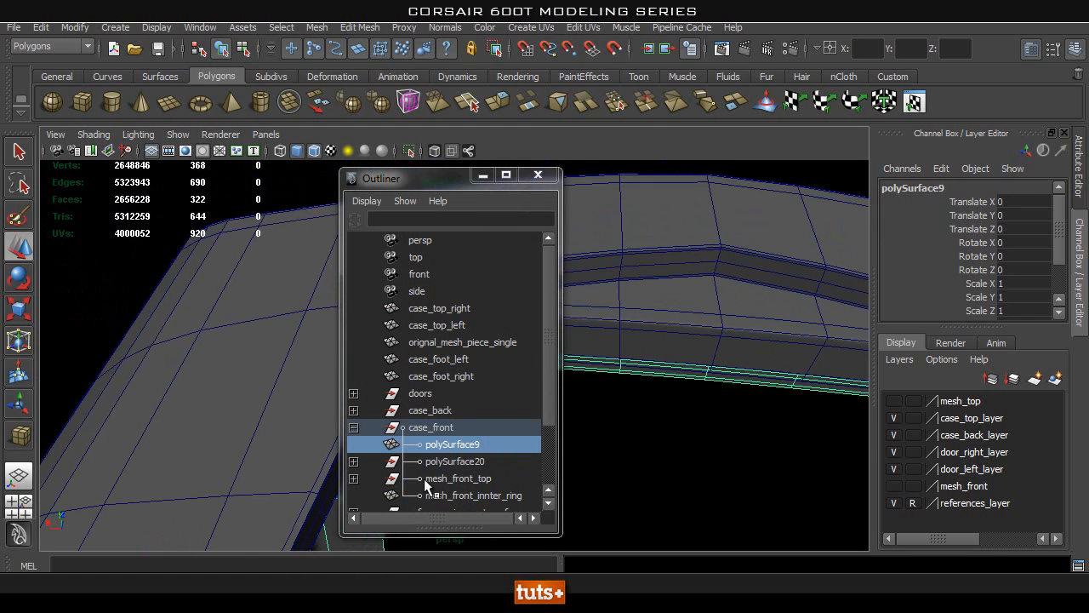
click(353, 461)
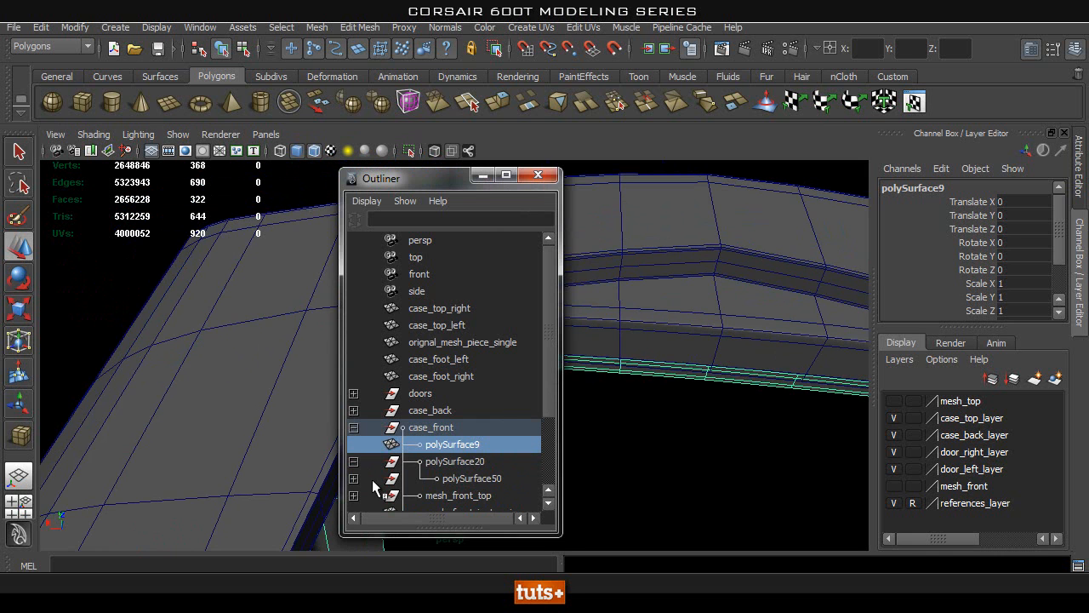
click(470, 493)
scroll(550, 353, down, 3)
click(484, 460)
Step: Unparent polySurface52 to the scene's top level, collapse the case_front group and close the Outliner
alt+drag(590, 447, 609, 383)
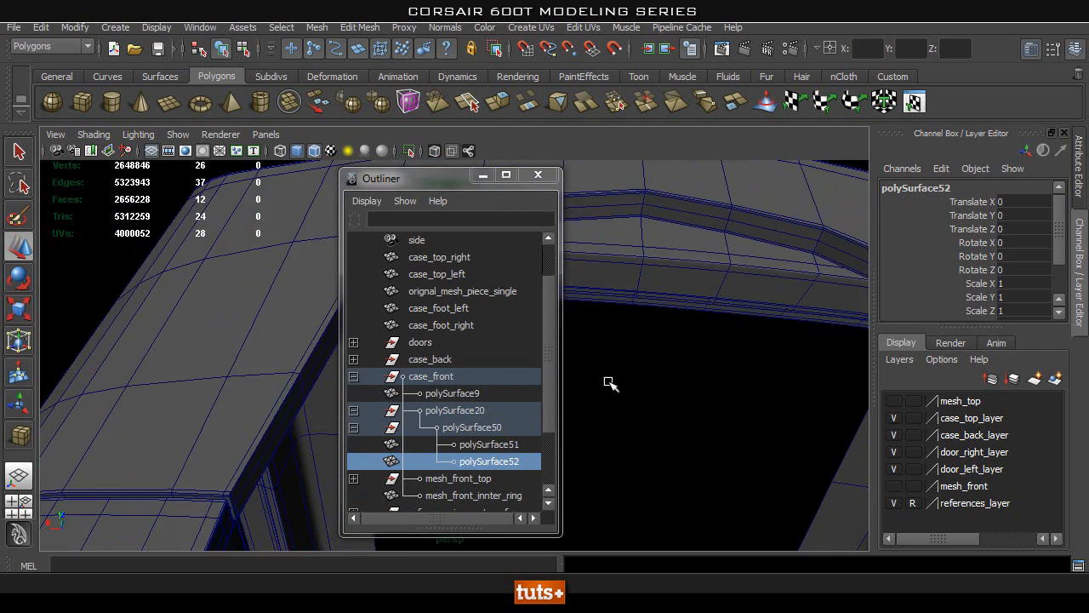
key(shift+p)
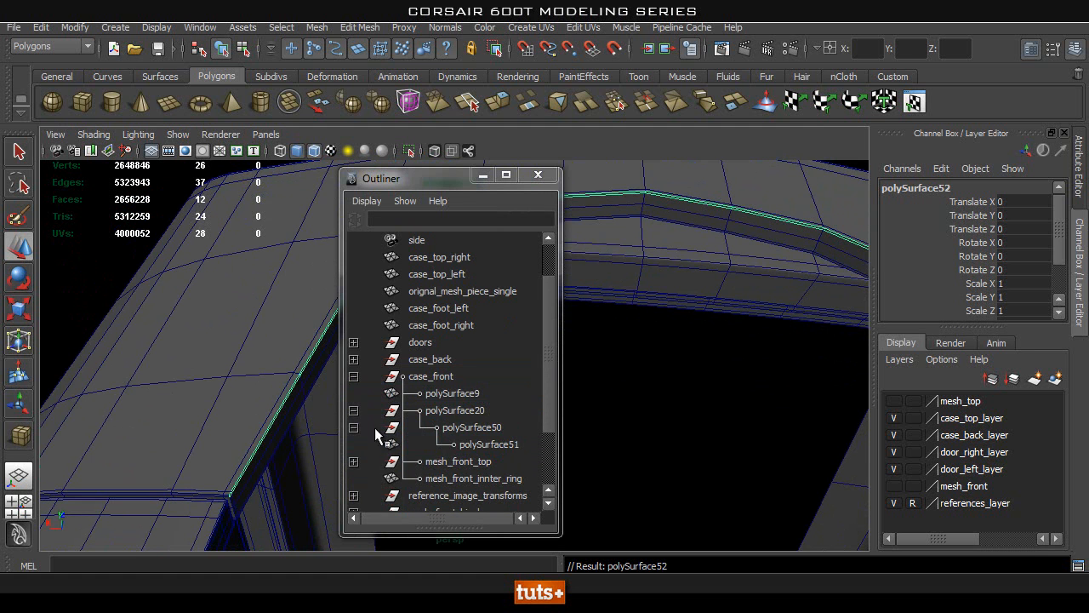
click(361, 376)
click(354, 376)
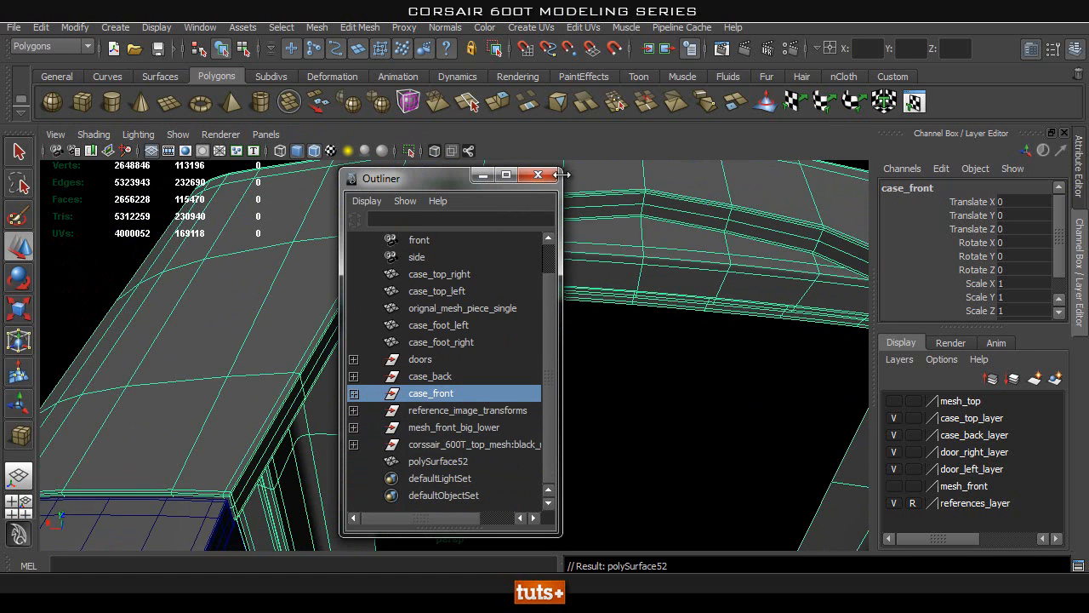
click(539, 176)
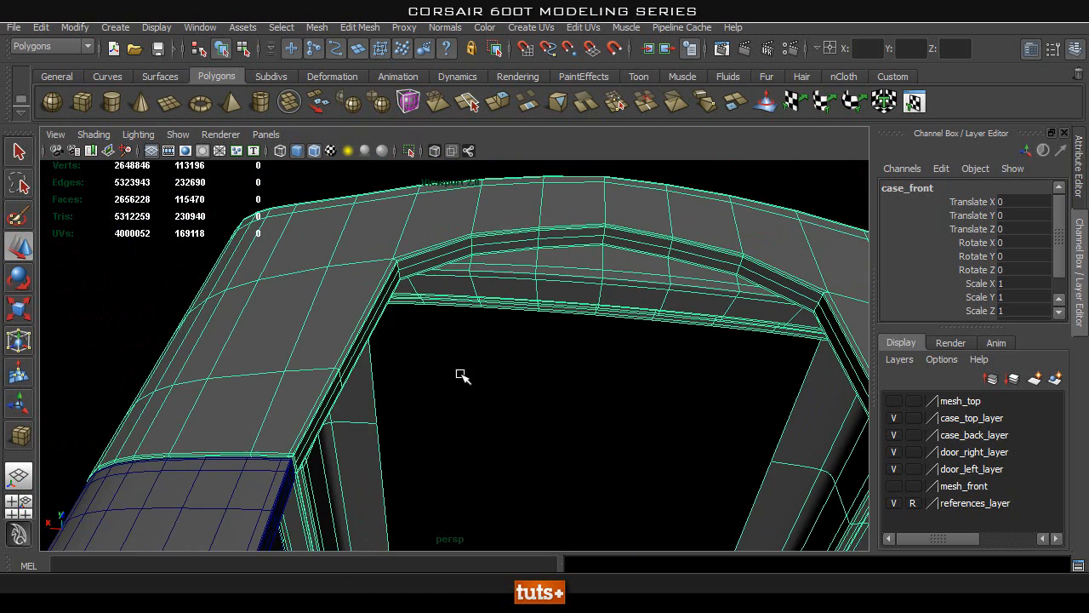
Step: Select the ungrouped polySurface52 strip in the Outliner, frame it and close the Outliner
alt+drag(462, 377, 484, 378)
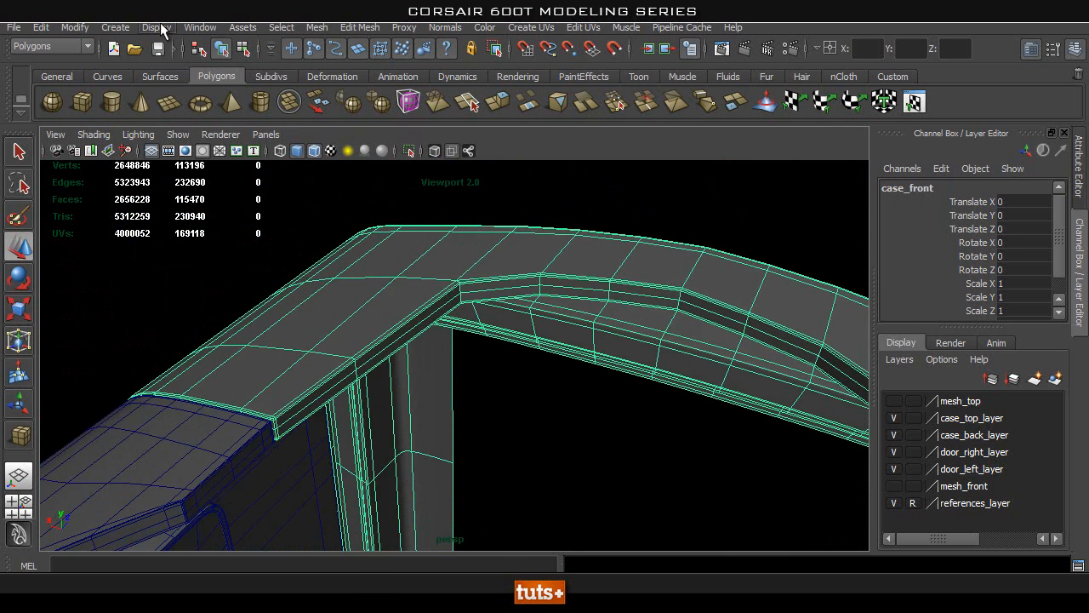
click(197, 28)
click(275, 144)
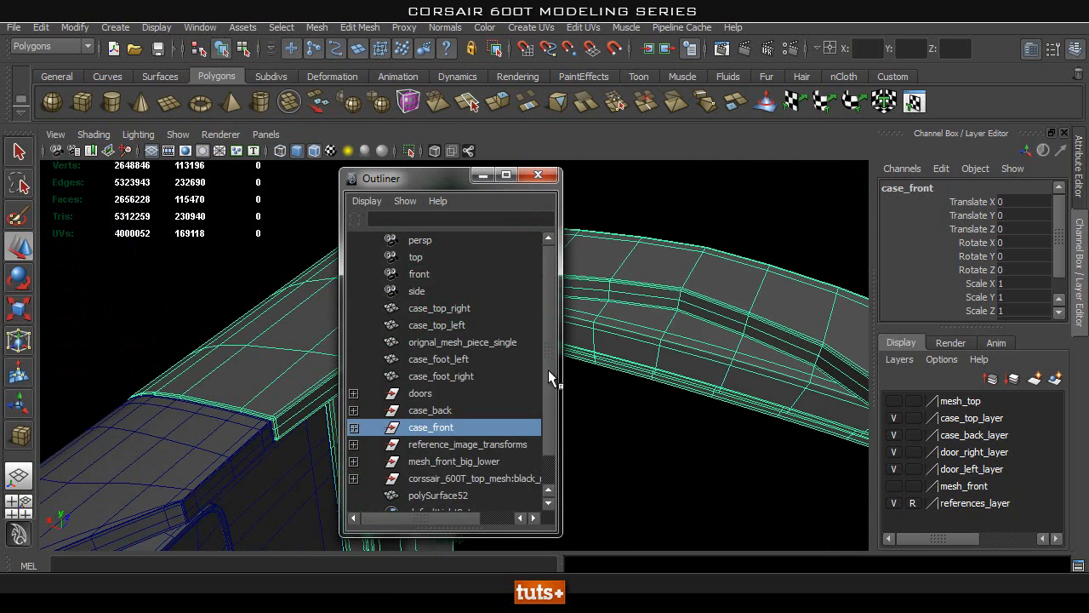
scroll(528, 374, down, 2)
click(438, 461)
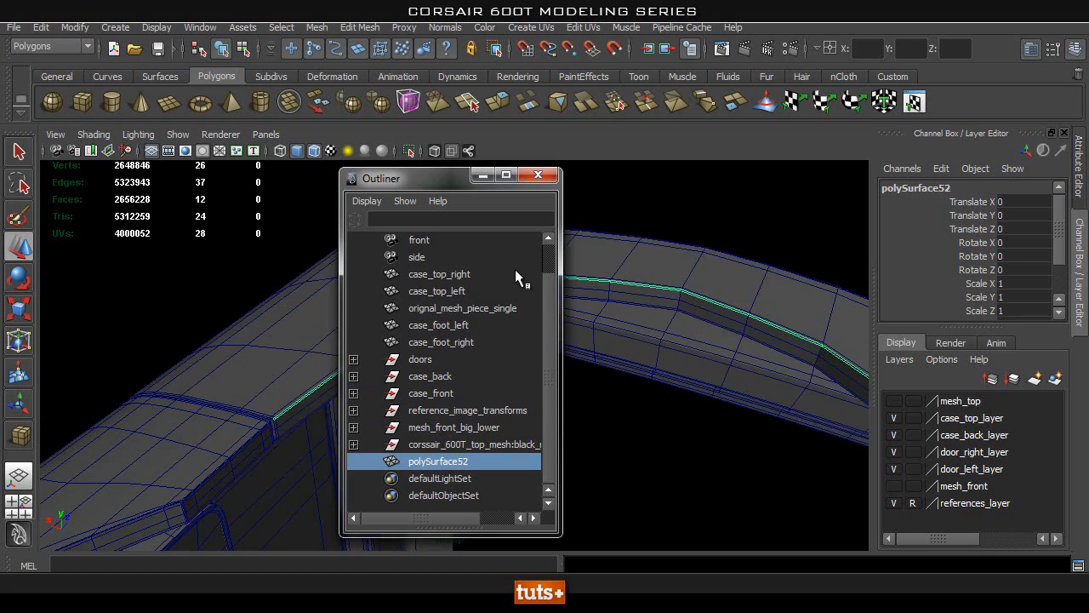
key(f)
click(538, 175)
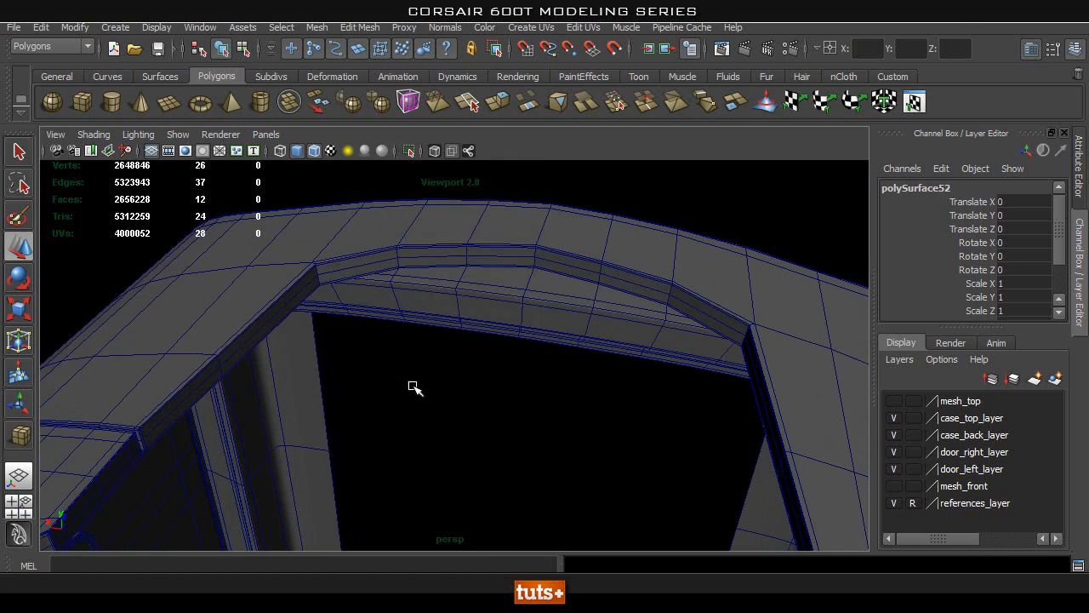
Step: Undo the last two selection changes, reopen the Outliner and place it beside the opening
alt+drag(385, 387, 422, 374)
key(ctrl+z)
key(ctrl+z)
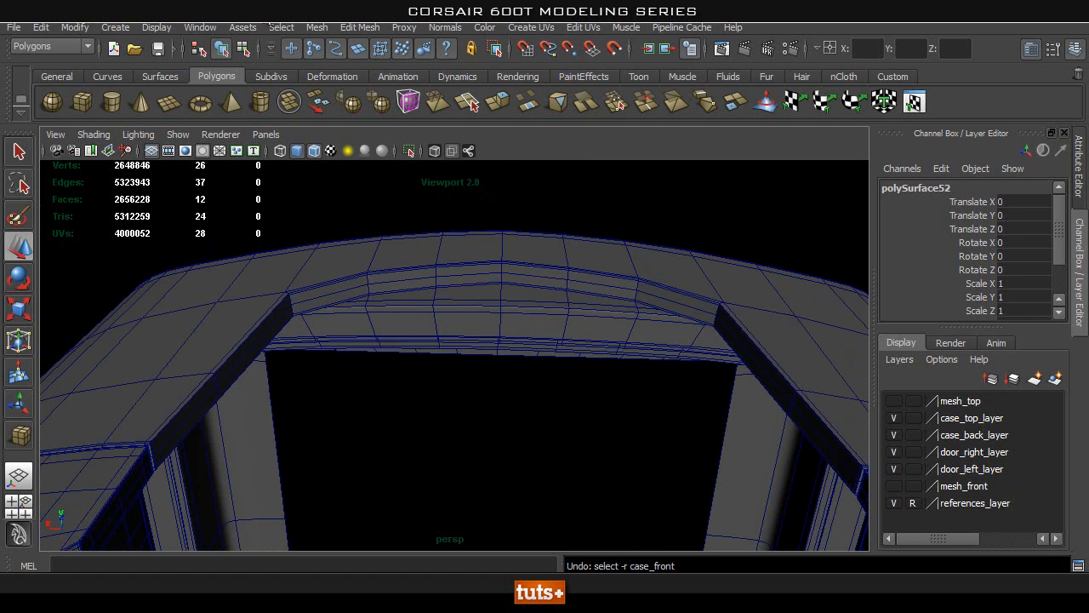
click(205, 27)
click(239, 150)
drag(423, 186, 179, 184)
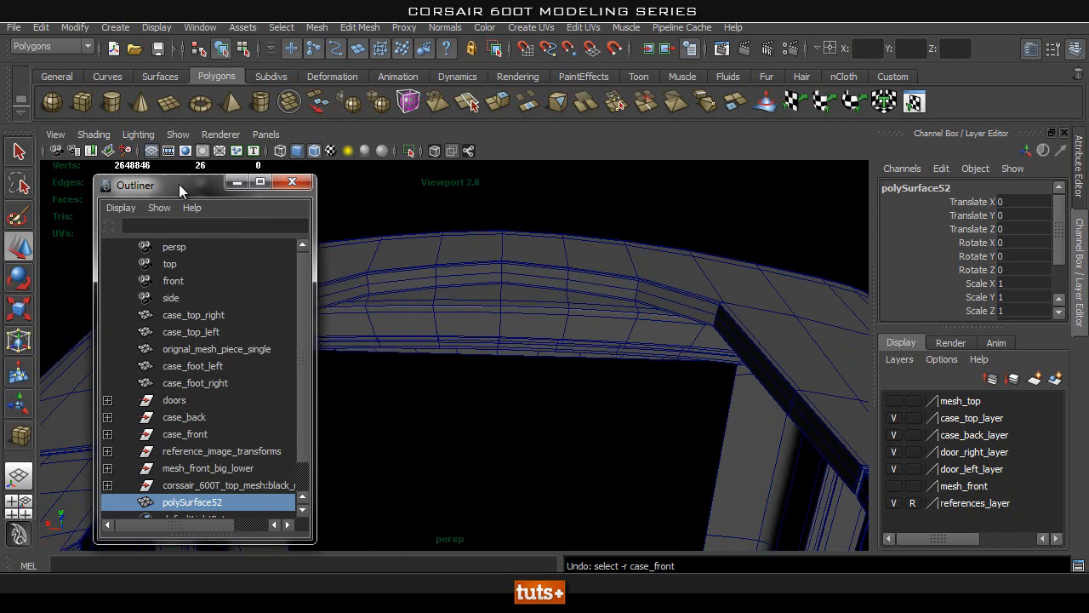
Step: Center the pivot of the polySurface52 strip
alt+right_drag(661, 418, 486, 383)
key(space)
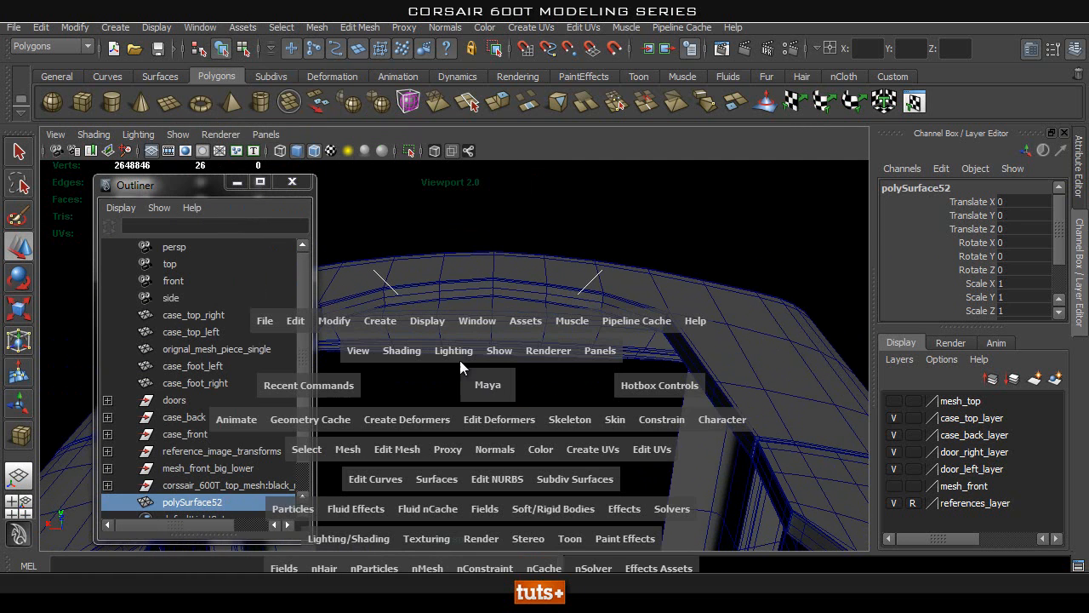
click(350, 320)
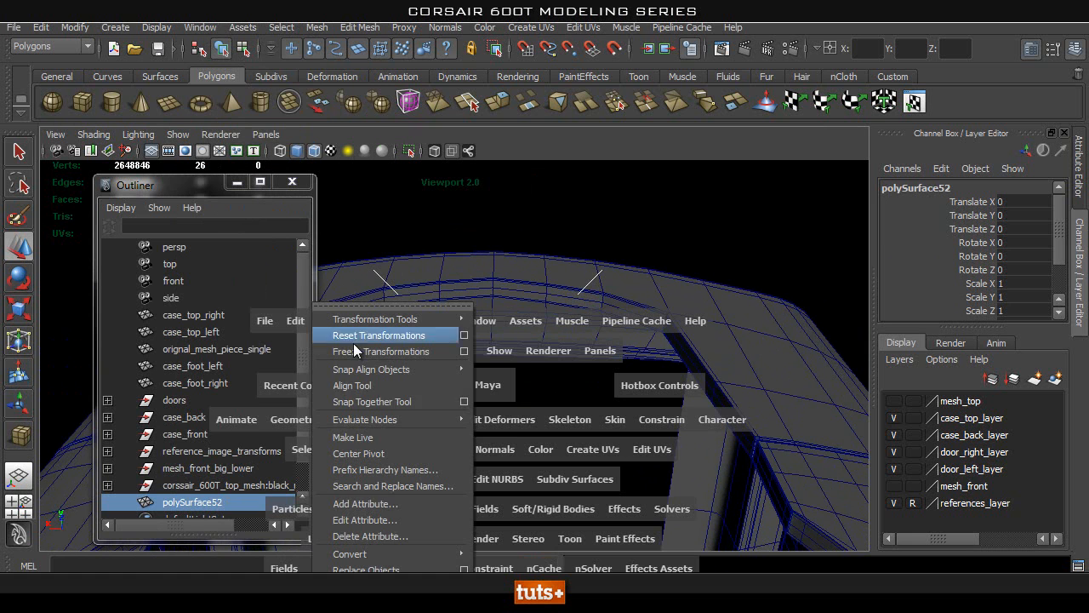
click(387, 454)
Step: Scale the polySurface52 strip uniformly to 0.996 so it sits just inside the shell's opening edge, and close the Outliner
alt+drag(414, 382, 560, 377)
key(r)
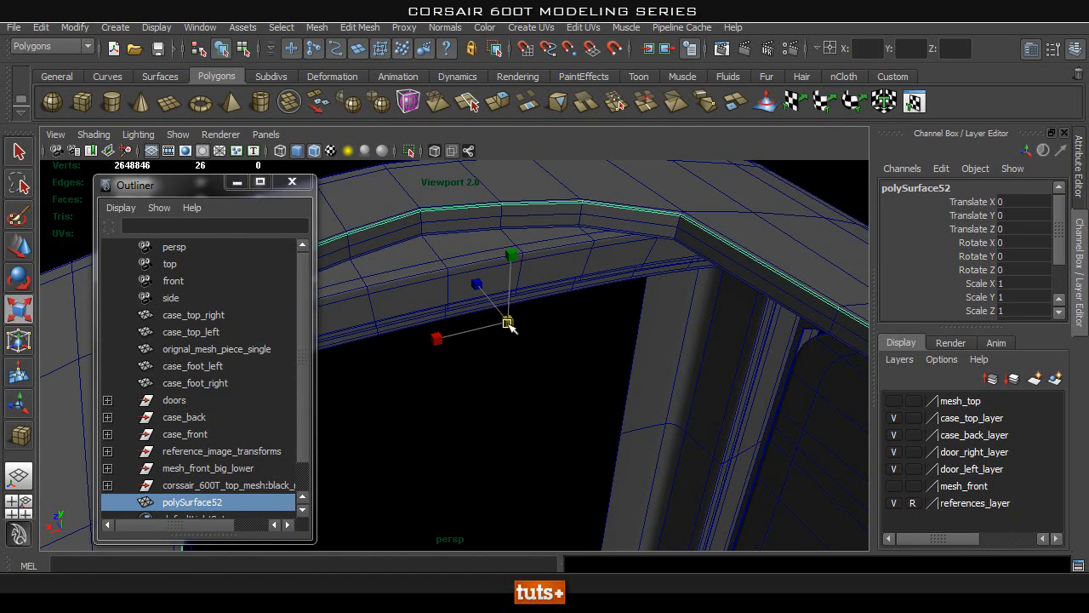
alt+drag(531, 326, 456, 258)
alt+middle_drag(456, 258, 559, 332)
scroll(695, 413, up, 3)
alt+right_drag(558, 332, 768, 440)
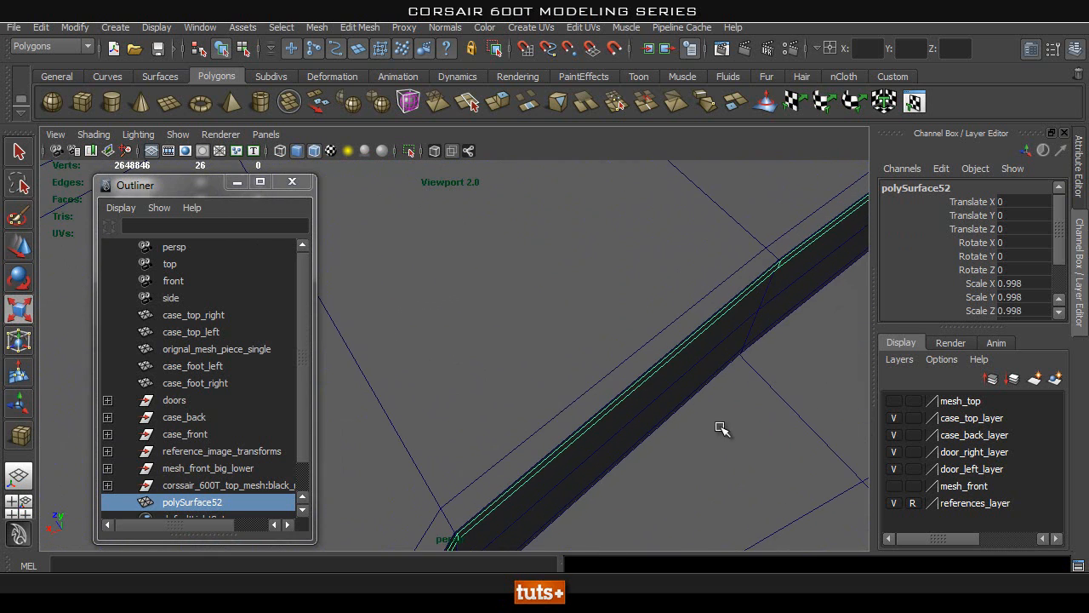
alt+drag(538, 423, 531, 177)
alt+drag(574, 384, 689, 400)
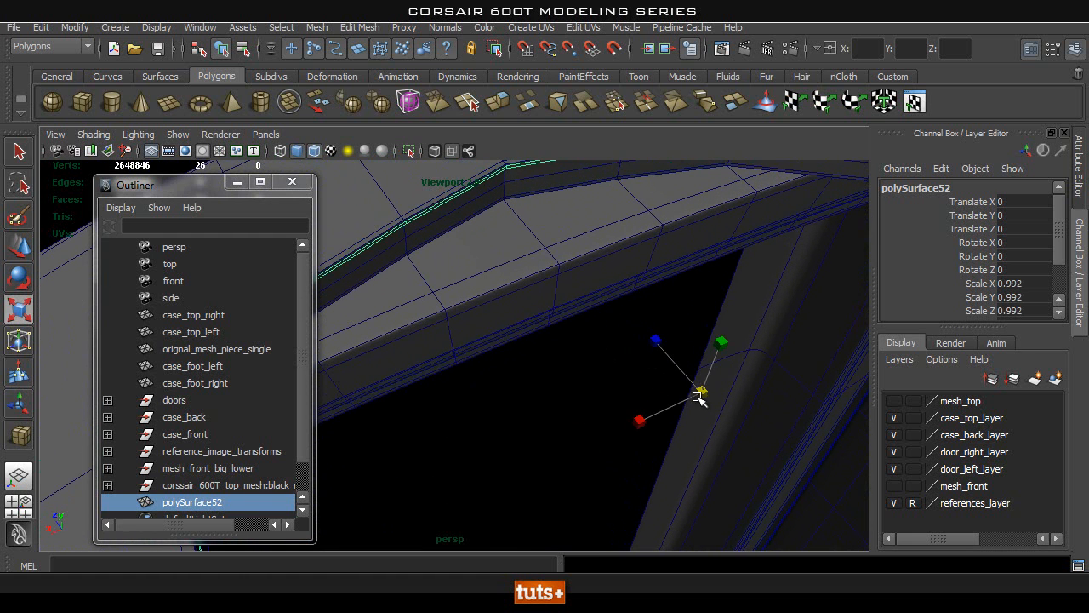
alt+right_drag(427, 294, 425, 357)
alt+drag(426, 358, 791, 372)
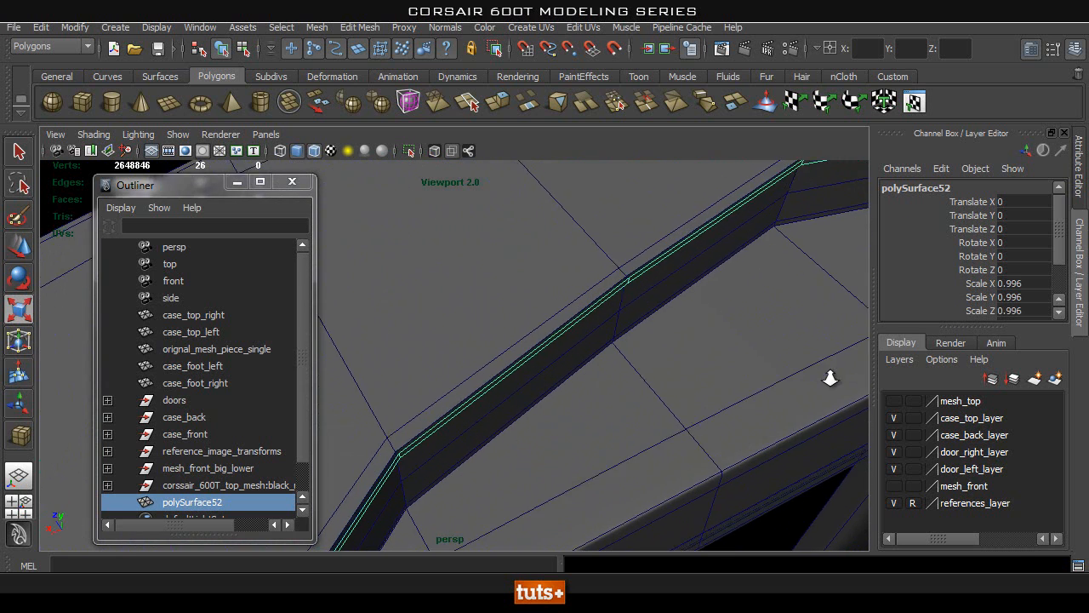
alt+right_drag(705, 372, 474, 338)
alt+drag(474, 338, 444, 341)
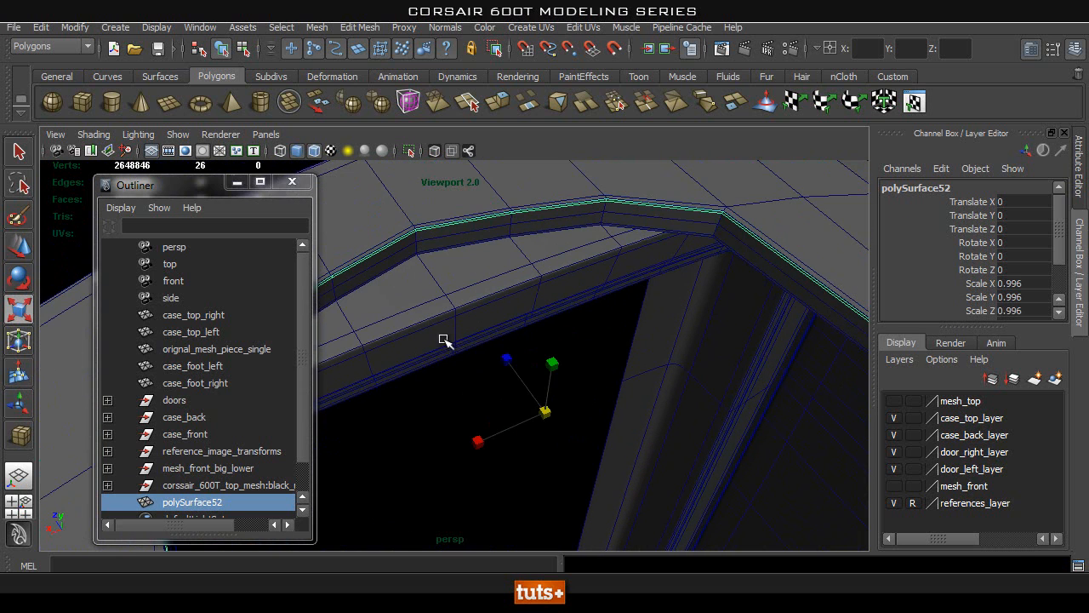
click(292, 184)
Step: Delete the short cross edge nearest each of the two ends of the polySurface52 strip
alt+drag(539, 350, 365, 360)
alt+right_drag(365, 360, 400, 348)
alt+middle_drag(400, 349, 604, 259)
alt+drag(604, 259, 365, 401)
right_drag(366, 286, 365, 247)
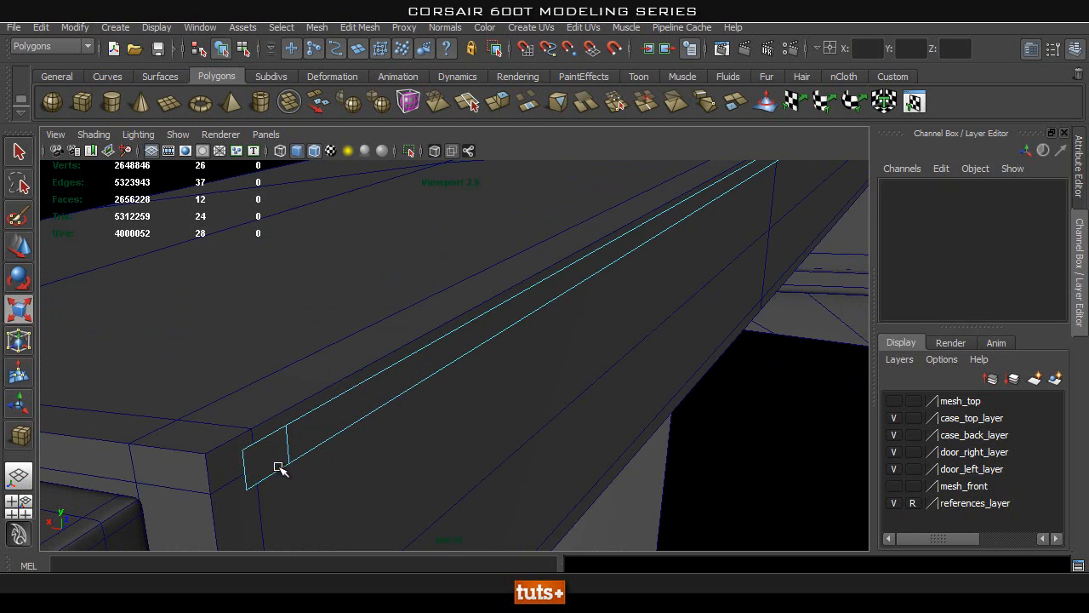
click(285, 449)
shift+right_drag(412, 375, 328, 384)
alt+drag(328, 383, 668, 329)
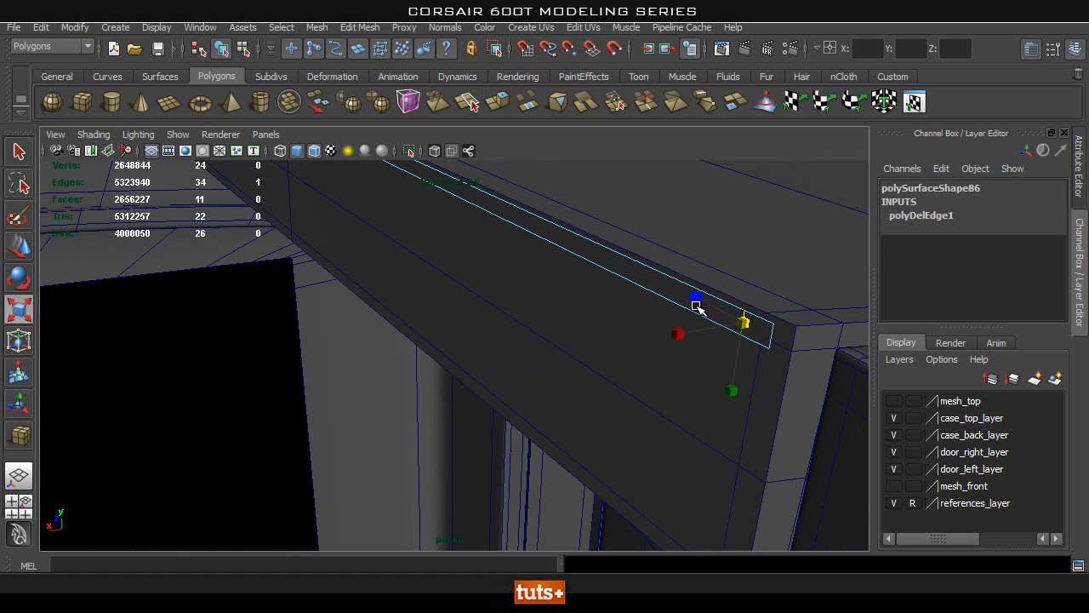
shift+right_drag(681, 292, 596, 316)
alt+drag(681, 311, 660, 324)
Step: Select the full run of faces along the polySurface52 strip
key(q)
right_drag(672, 302, 673, 341)
click(706, 339)
alt+drag(617, 326, 506, 315)
shift+double_click(268, 325)
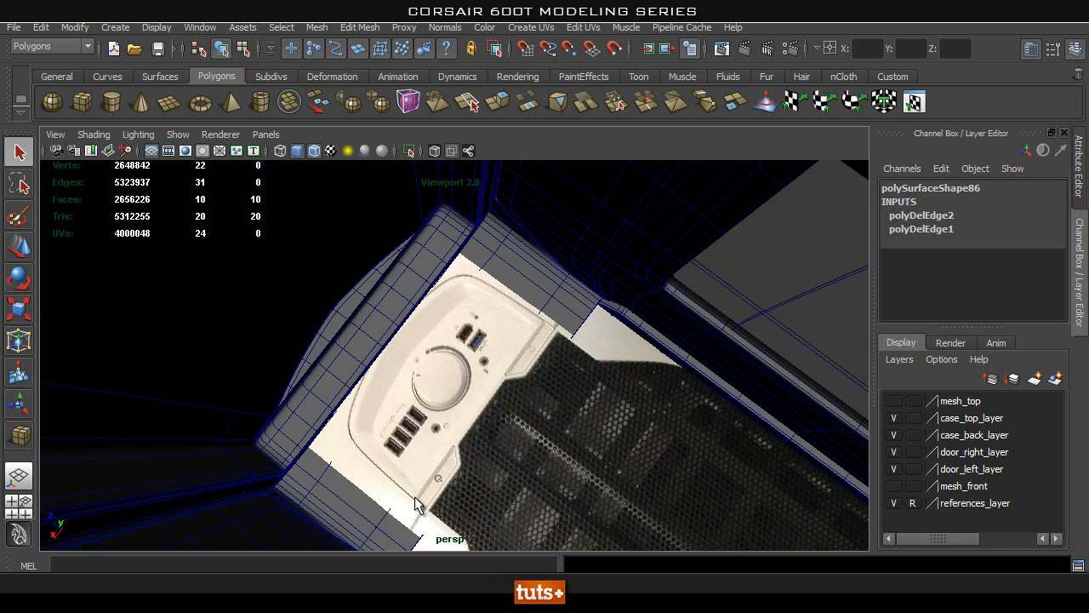
Step: Extrude the selected strip faces inward over the opening with a thickness of -0.25
alt+drag(500, 310, 430, 315)
click(359, 27)
click(367, 71)
alt+middle_drag(530, 299, 446, 306)
drag(1063, 206, 1071, 288)
click(987, 272)
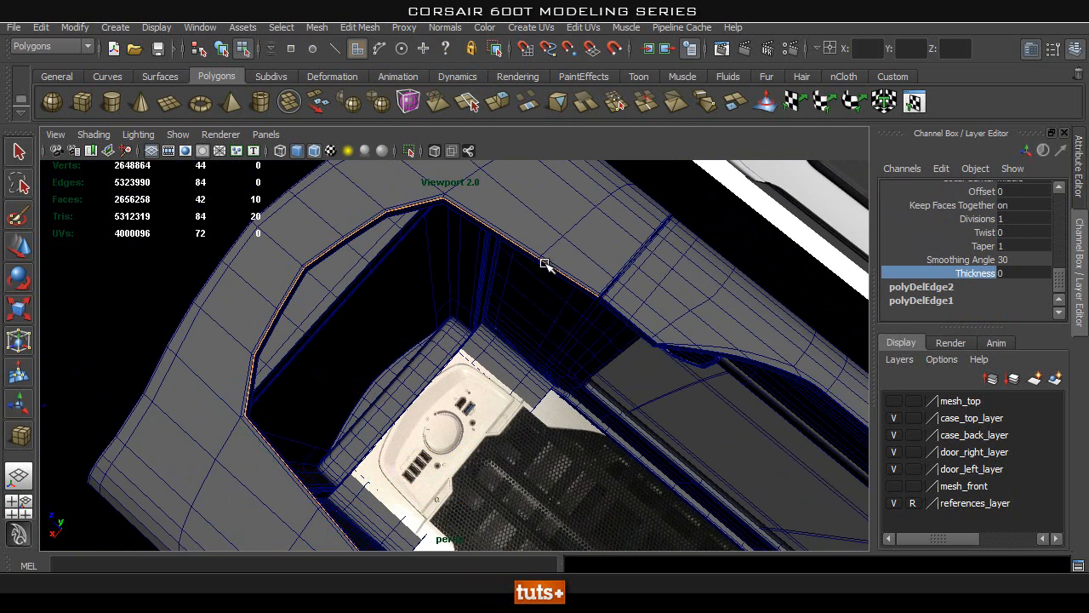
middle_drag(542, 283, 539, 286)
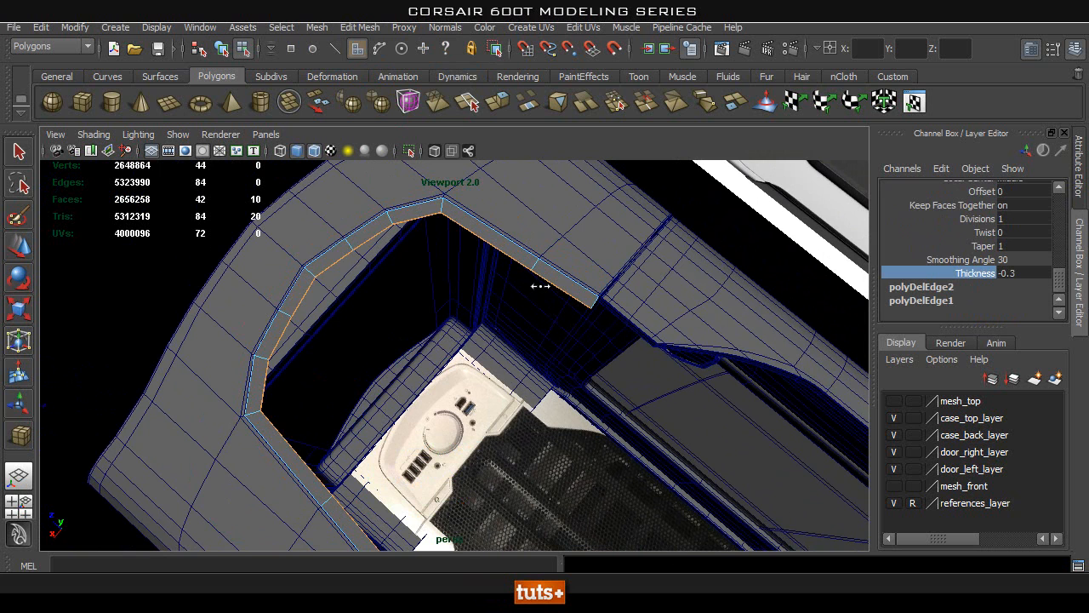
click(1013, 273)
text(-0.25)
key(Return)
Step: Compare the extruded rim with the I/O panel reference image in perspective and in the top view
alt+right_drag(287, 370, 357, 335)
alt+middle_drag(357, 335, 498, 434)
alt+drag(623, 434, 576, 428)
alt+right_drag(576, 428, 478, 471)
alt+middle_drag(477, 470, 428, 414)
alt+drag(428, 413, 389, 430)
key(space)
alt+right_drag(248, 374, 296, 349)
alt+middle_drag(390, 355, 466, 373)
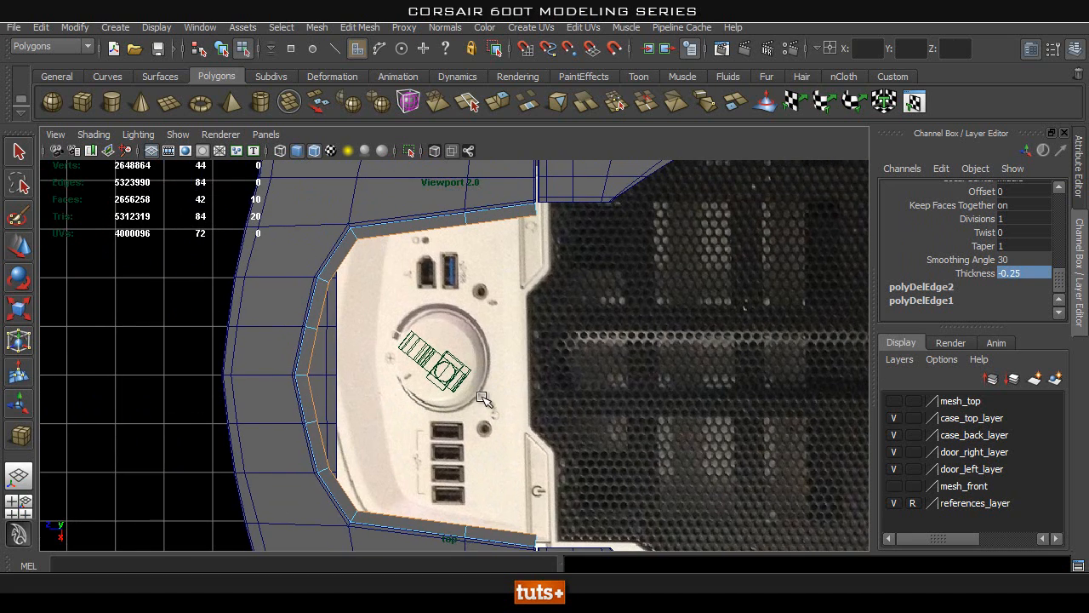
Step: Examine the extruded rim's curvature against the shell in perspective from above and from a low front angle
key(space)
drag(496, 382, 494, 270)
alt+drag(576, 369, 417, 348)
alt+drag(444, 385, 517, 347)
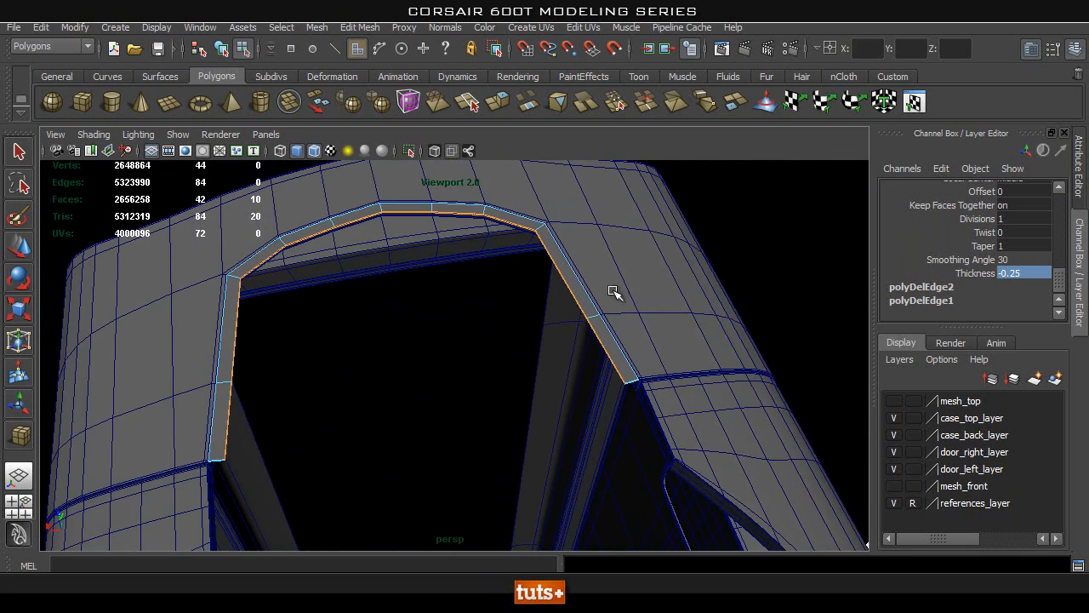
alt+drag(71, 317, 387, 416)
alt+drag(498, 419, 475, 358)
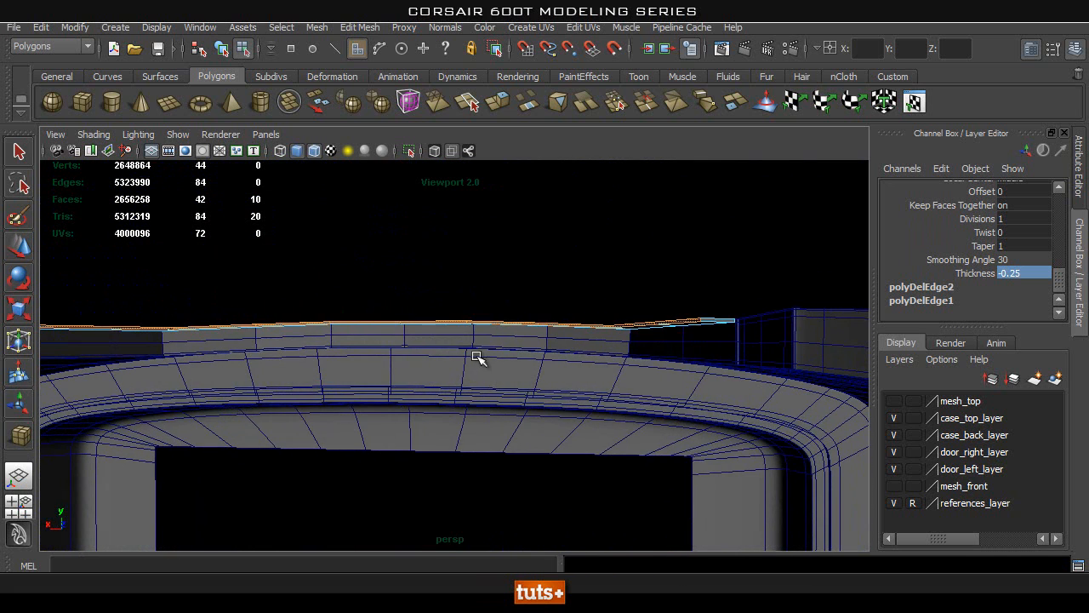
alt+drag(597, 321, 600, 327)
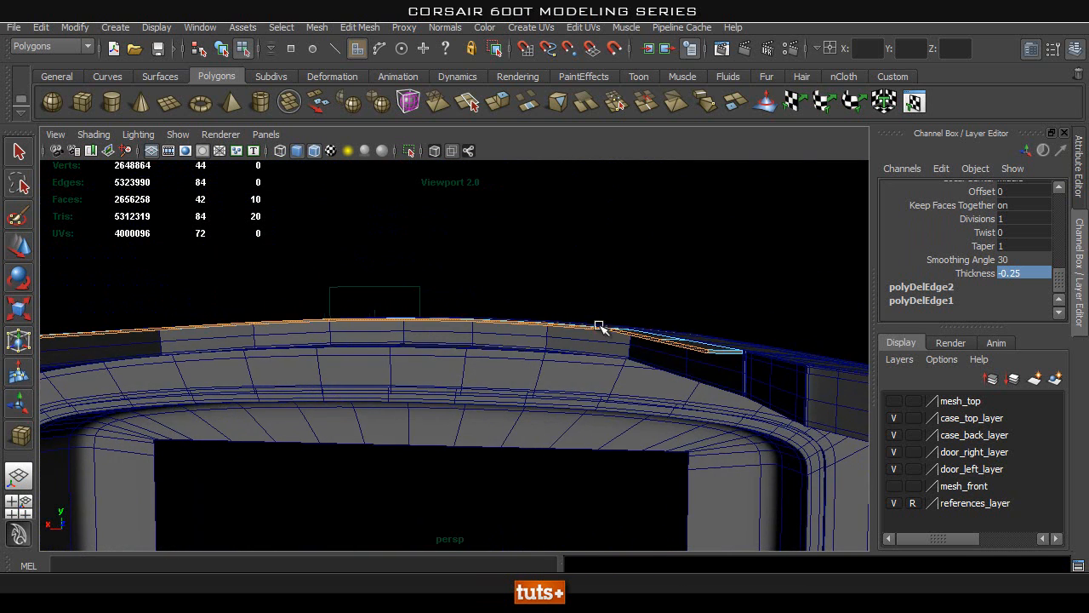
key(space)
drag(547, 292, 549, 332)
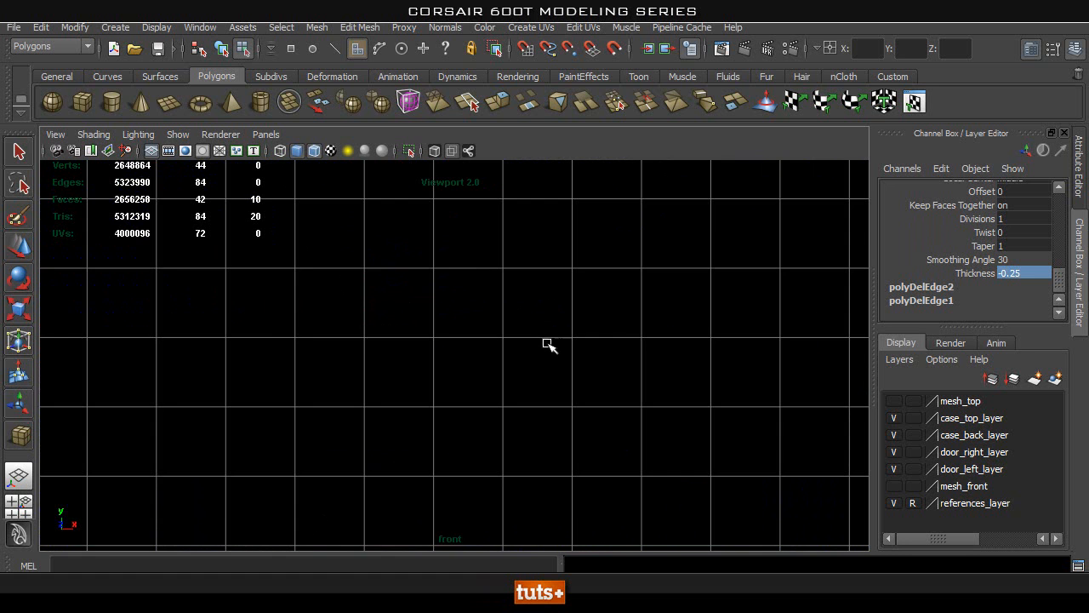
key(space)
drag(459, 333, 460, 299)
alt+drag(493, 375, 498, 352)
key(q)
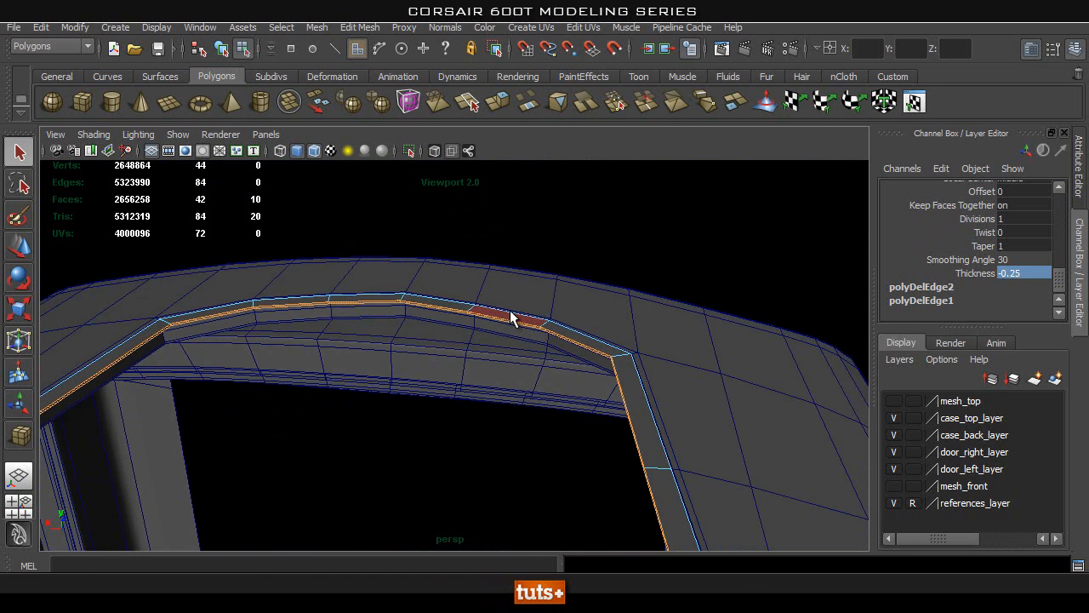
Step: Isolate the extruded rim strip in the front view and frame it
right_drag(510, 311, 519, 303)
click(519, 304)
key(space)
drag(507, 343, 396, 202)
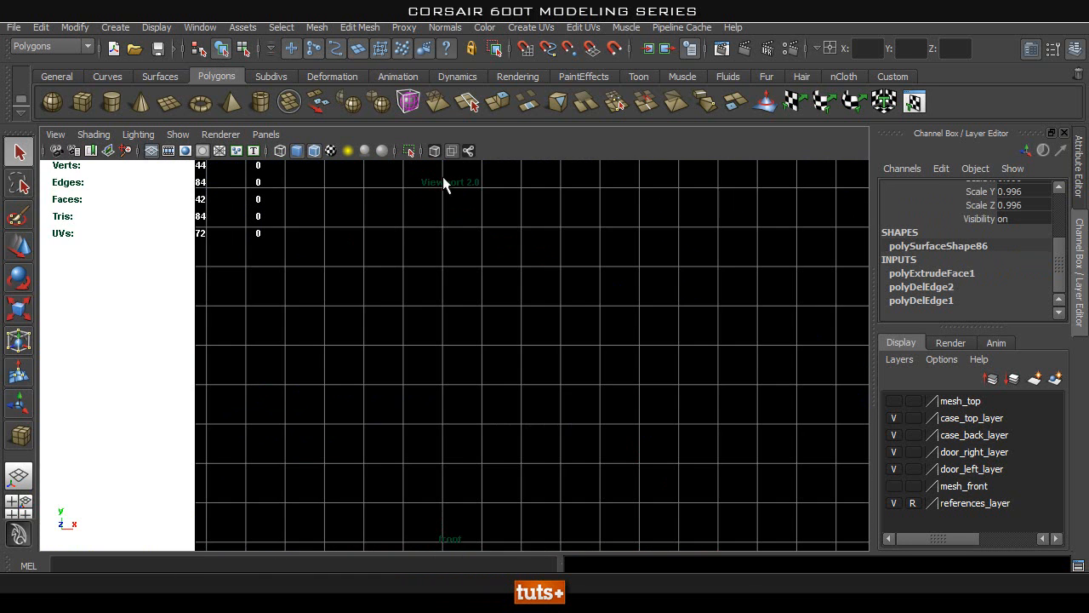
click(408, 150)
key(f)
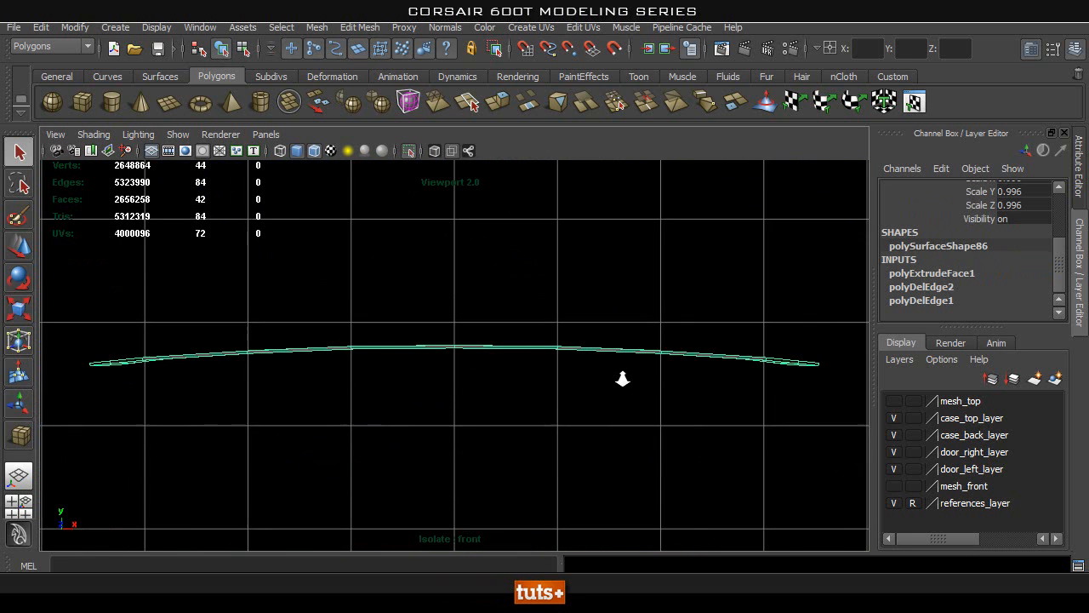
alt+right_drag(622, 379, 642, 380)
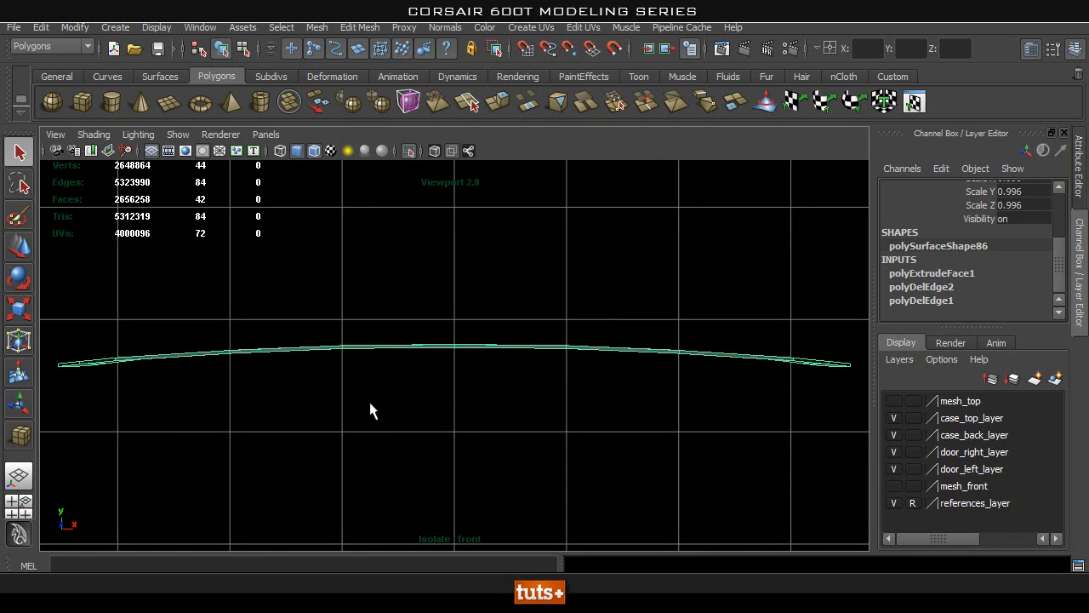
Step: Delete the extruded thickness faces below the strip's surface at its left end
right_drag(450, 345, 558, 354)
alt+right_drag(474, 385, 427, 386)
alt+middle_drag(213, 427, 419, 433)
alt+right_drag(558, 415, 685, 412)
alt+middle_drag(254, 417, 253, 389)
right_drag(298, 353, 255, 359)
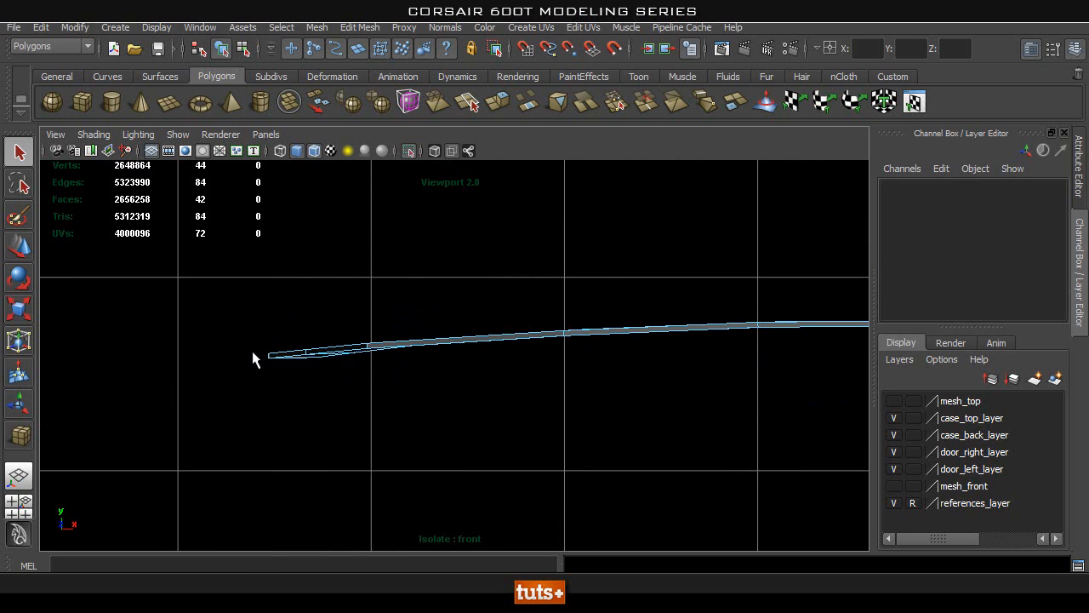
drag(315, 374, 317, 374)
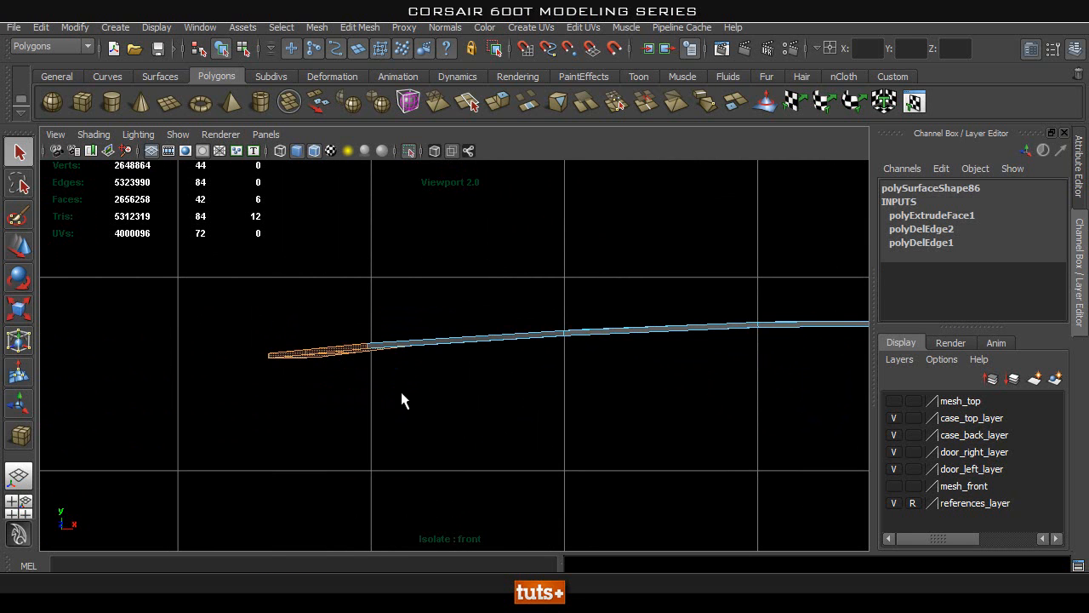
key(Delete)
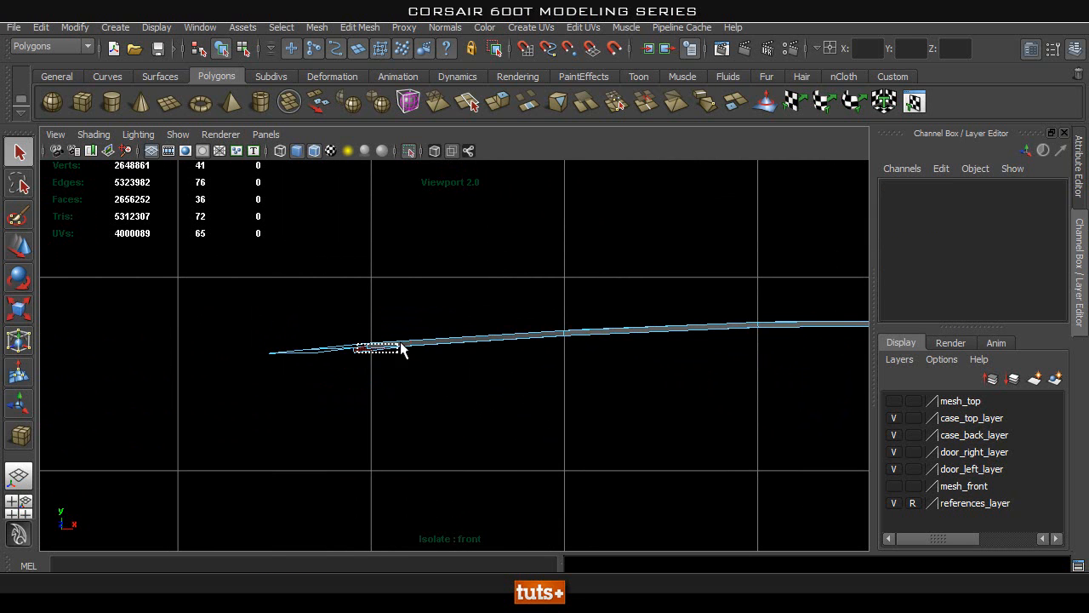
drag(419, 354, 418, 351)
key(Delete)
key(Delete)
Step: Delete the extruded thickness faces beneath the middle portion of the strip
key(space)
drag(518, 405, 770, 395)
alt+drag(394, 423, 558, 398)
key(space)
alt+right_drag(348, 408, 471, 431)
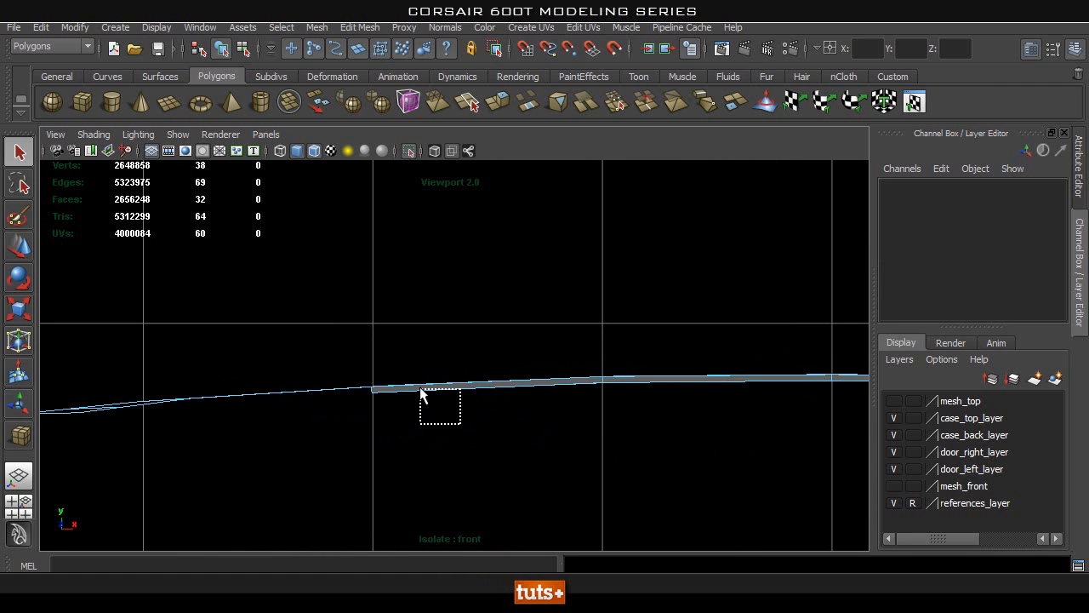
ctrl+drag(421, 393, 420, 389)
alt+middle_drag(693, 451, 347, 437)
drag(587, 444, 427, 365)
alt+middle_drag(760, 465, 365, 404)
drag(372, 391, 294, 335)
key(Delete)
Step: Delete the extruded thickness faces along the strip's right side, up to its end section
alt+middle_drag(703, 451, 483, 437)
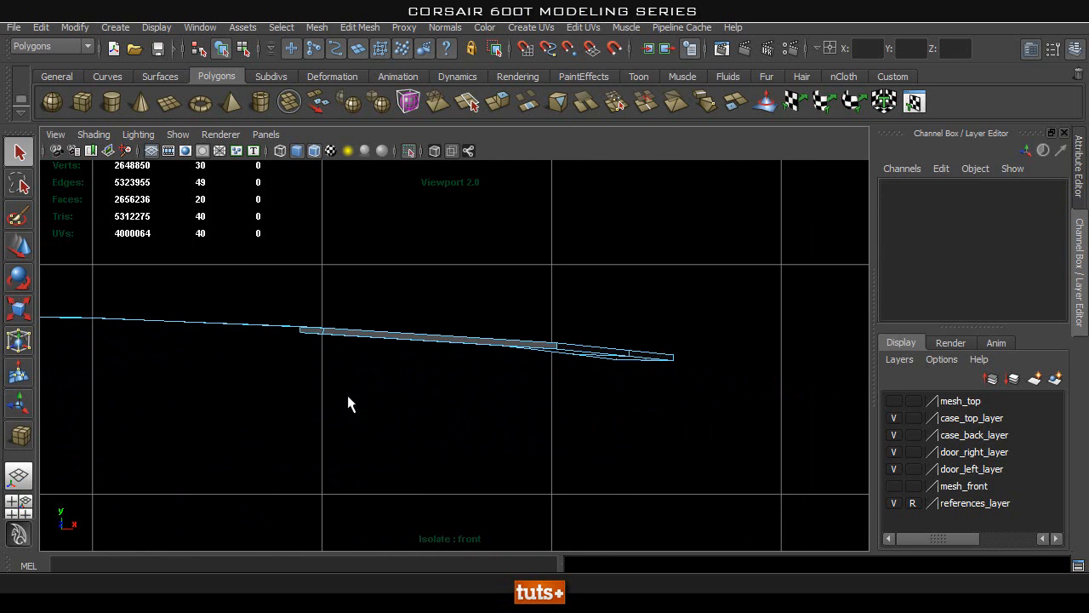
drag(299, 336, 299, 331)
key(Delete)
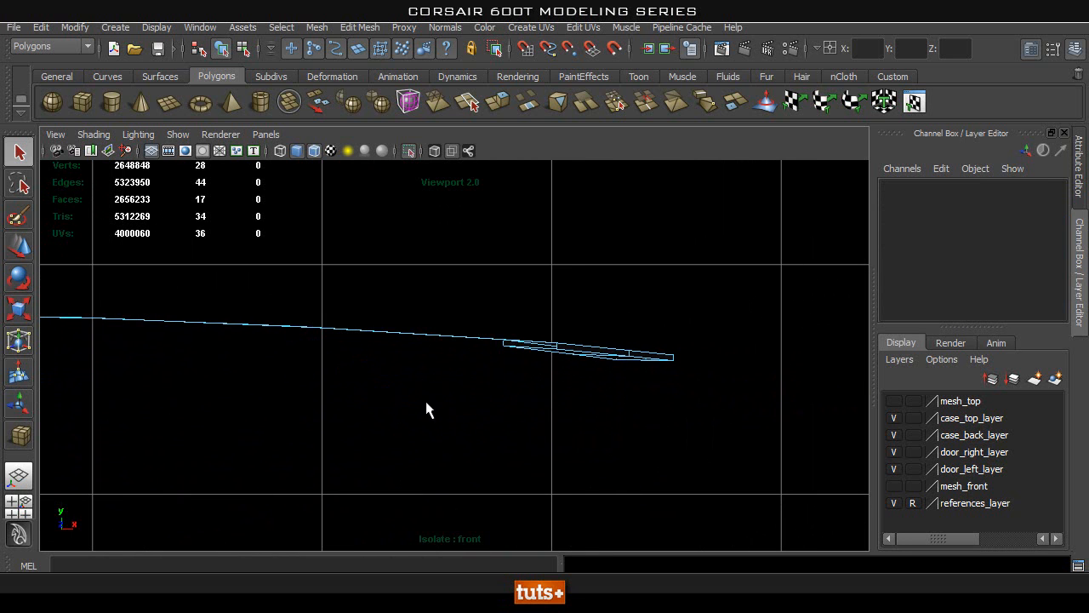
drag(536, 358, 529, 353)
key(Delete)
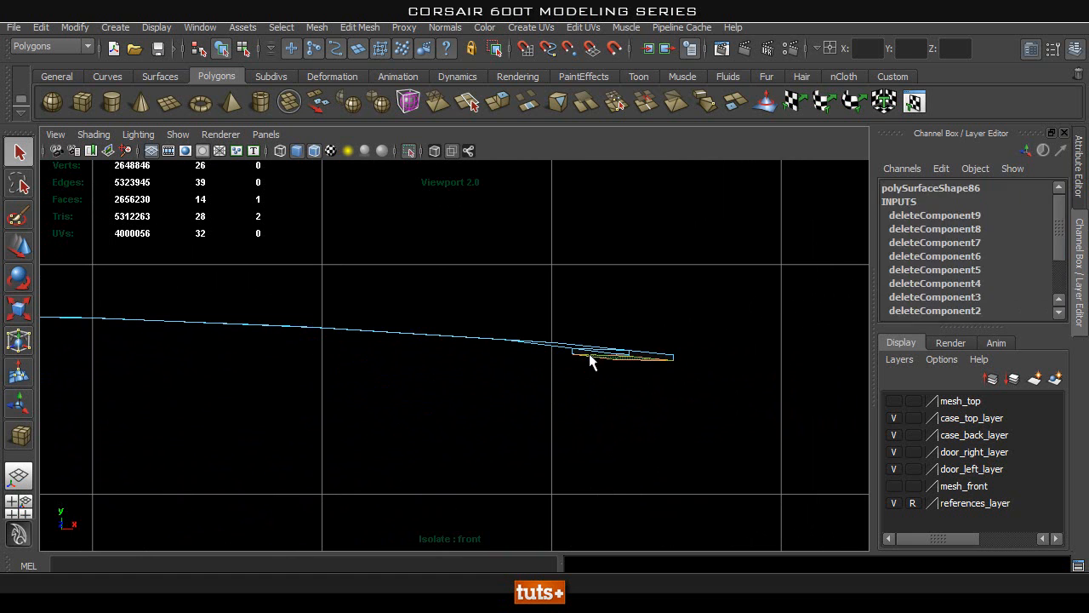
Step: Delete the remaining extruded faces at the strip's right end, keeping only the original flat strip faces
key(space)
drag(603, 360, 596, 327)
alt+drag(657, 405, 434, 425)
alt+middle_drag(434, 426, 324, 468)
alt+right_drag(323, 468, 385, 476)
alt+drag(385, 475, 454, 428)
alt+middle_drag(454, 428, 252, 465)
alt+drag(630, 447, 669, 387)
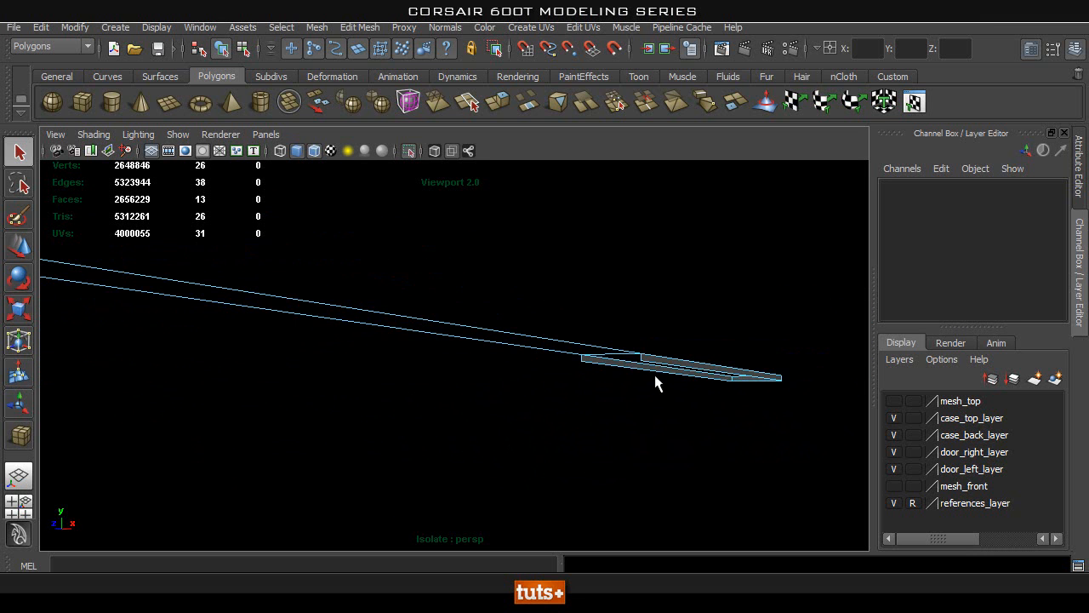
click(656, 377)
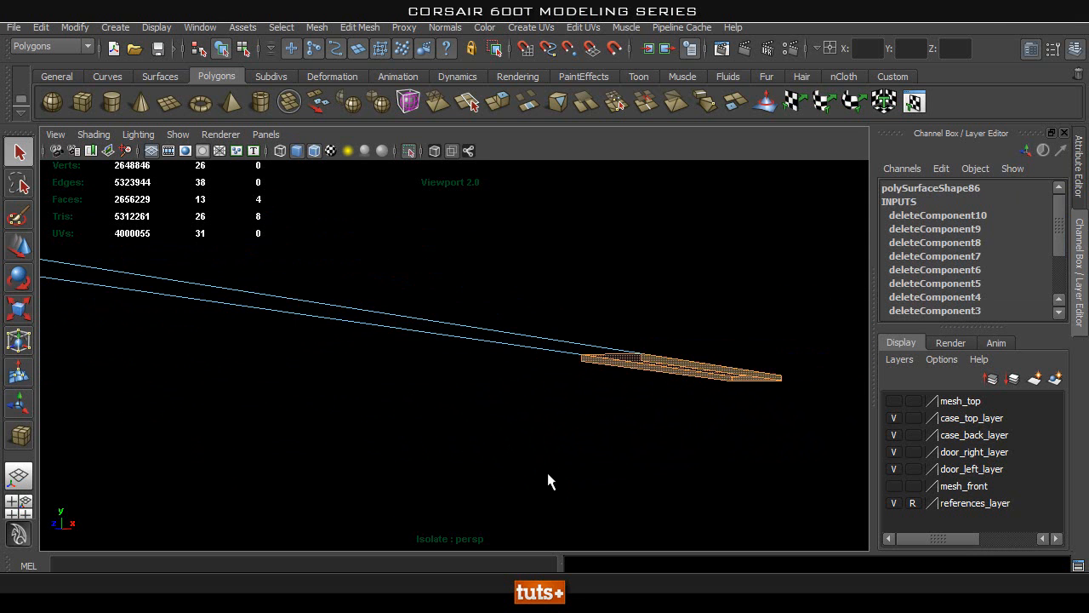
key(Delete)
alt+drag(664, 383, 377, 400)
key(ctrl+z)
alt+drag(652, 445, 511, 409)
key(Delete)
Step: End the strip's isolation to show the full case around it in perspective
alt+drag(564, 468, 445, 371)
key(space)
alt+drag(445, 375, 440, 409)
alt+middle_drag(440, 408, 271, 383)
click(409, 151)
alt+drag(515, 324, 603, 394)
alt+middle_drag(604, 394, 286, 365)
Step: Select the strip's inner border edges along the opening and extrude them
right_drag(531, 372, 517, 244)
click(659, 448)
alt+drag(659, 449, 313, 257)
double_click(218, 441)
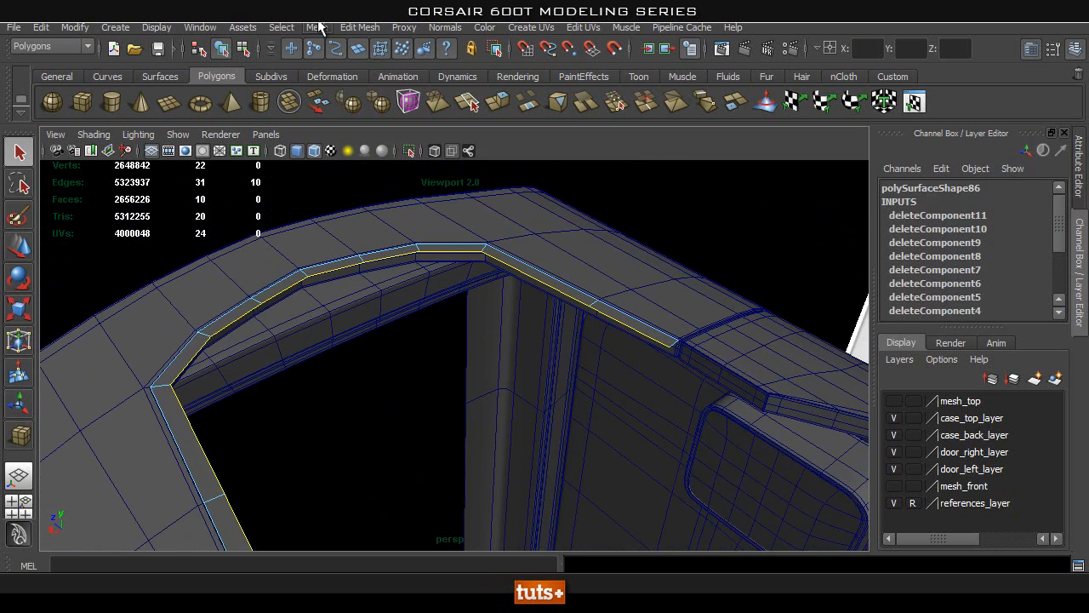
click(356, 27)
click(362, 68)
Step: Try a thickness of 0.2 on the edge extrusion
alt+drag(564, 408, 1019, 281)
drag(1059, 209, 1060, 264)
click(990, 268)
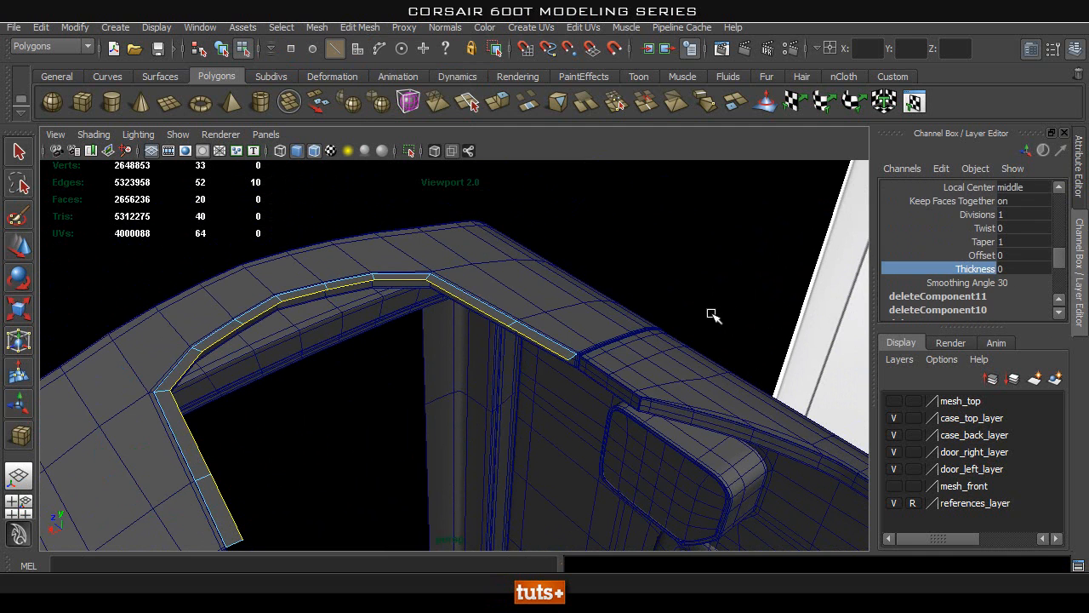
middle_drag(379, 343, 378, 344)
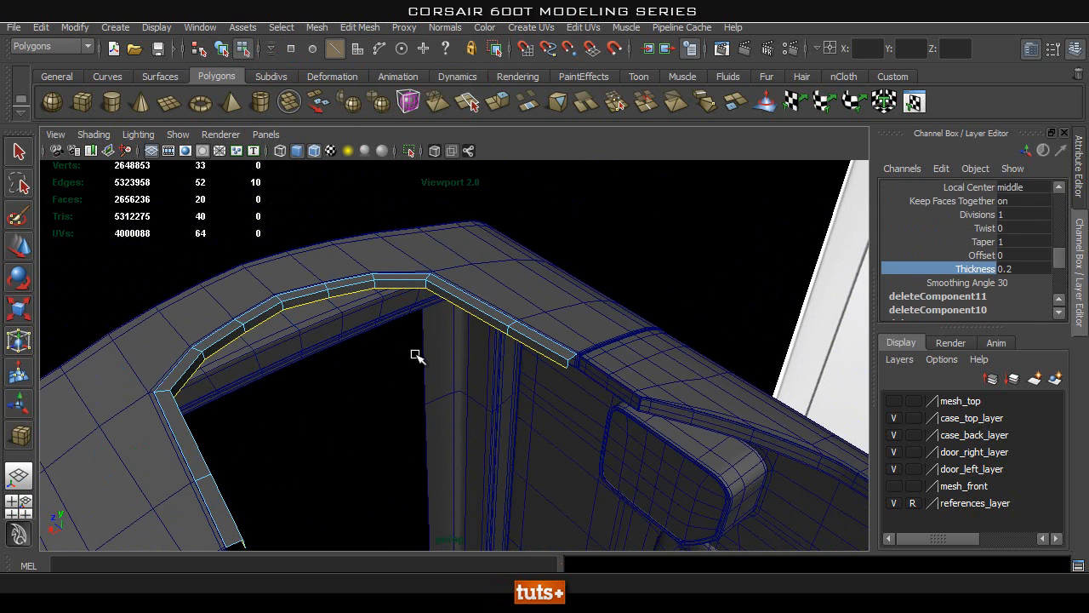
key(ctrl+z)
Step: Set the edge extrusion's offset to 0.8 so the strip widens inward over the opening
click(985, 255)
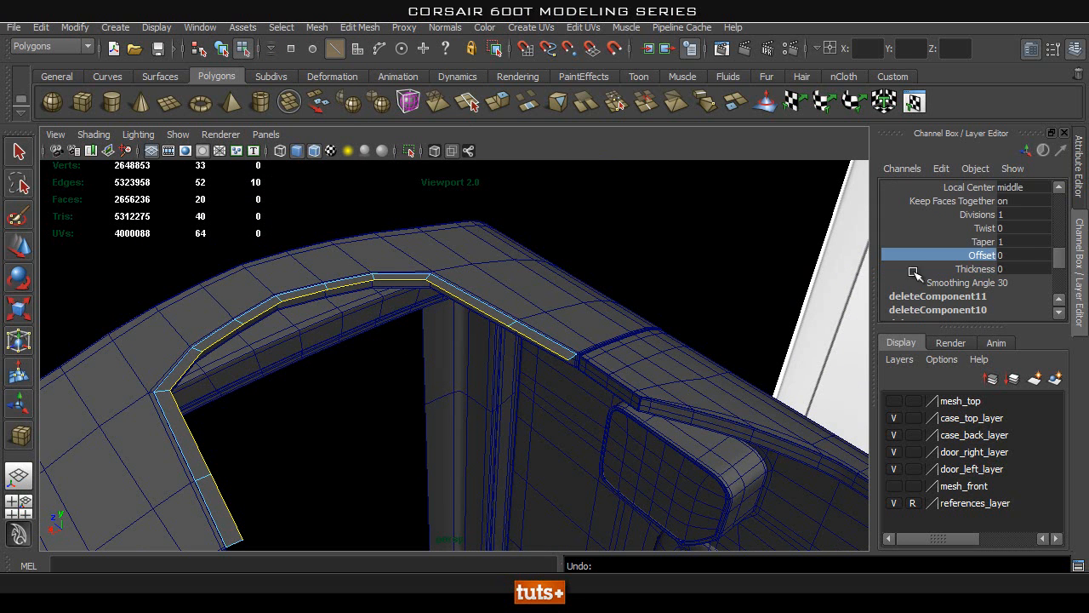
middle_drag(425, 393, 432, 395)
alt+drag(408, 398, 474, 418)
alt+middle_drag(207, 426, 416, 391)
alt+right_drag(416, 392, 510, 397)
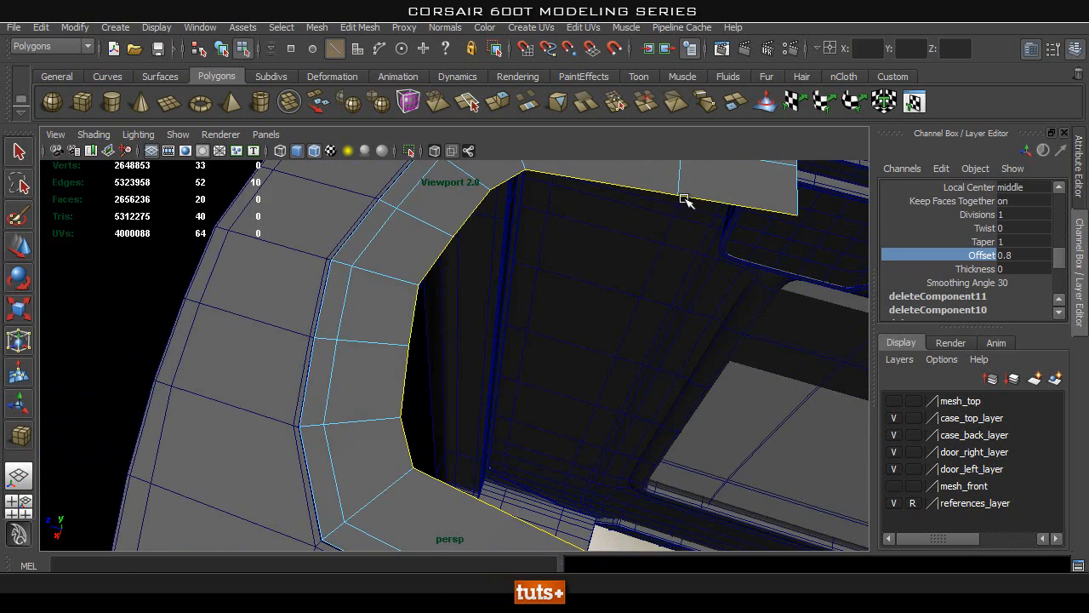
alt+right_drag(668, 311, 530, 337)
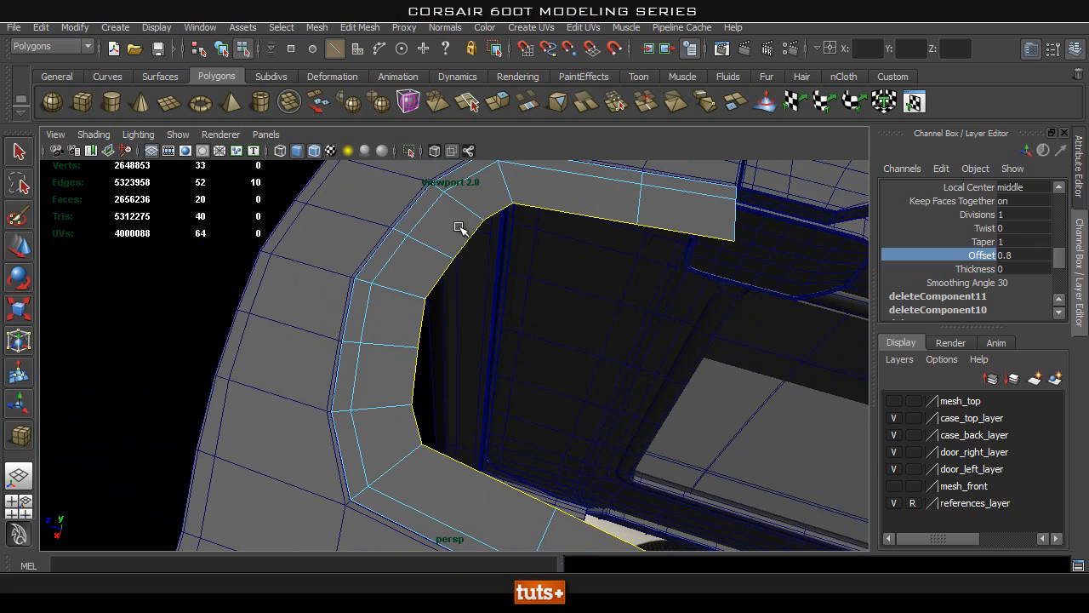
Step: Compare the widened strip with the I/O panel reference image in perspective and in an X-ray top view
alt+drag(405, 325, 509, 449)
alt+drag(375, 399, 422, 348)
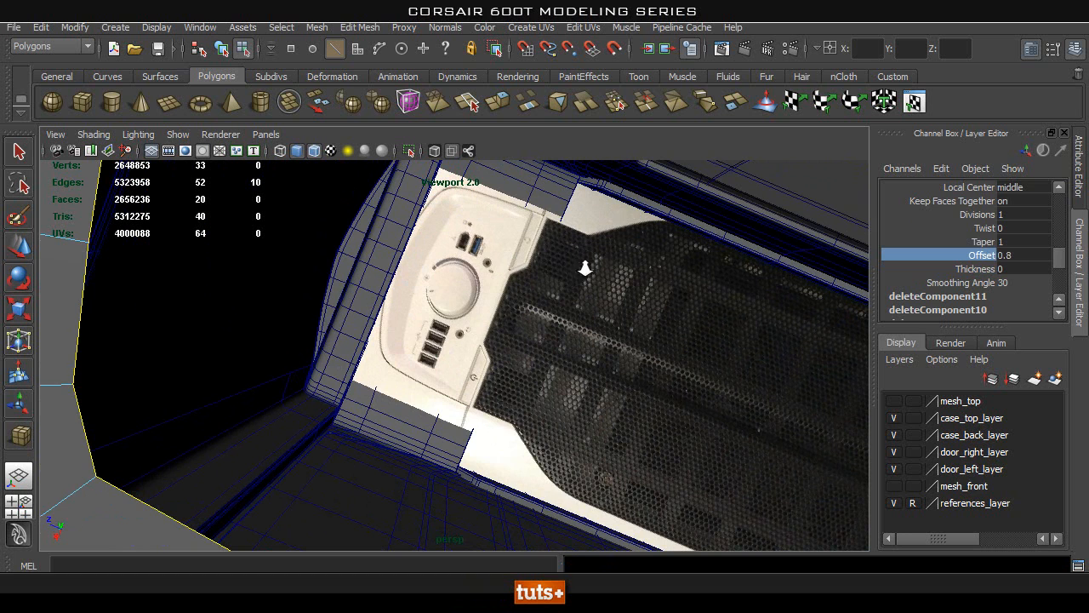
alt+drag(600, 269, 110, 250)
alt+drag(400, 268, 414, 368)
key(w)
key(space)
scroll(324, 378, up, 3)
click(435, 151)
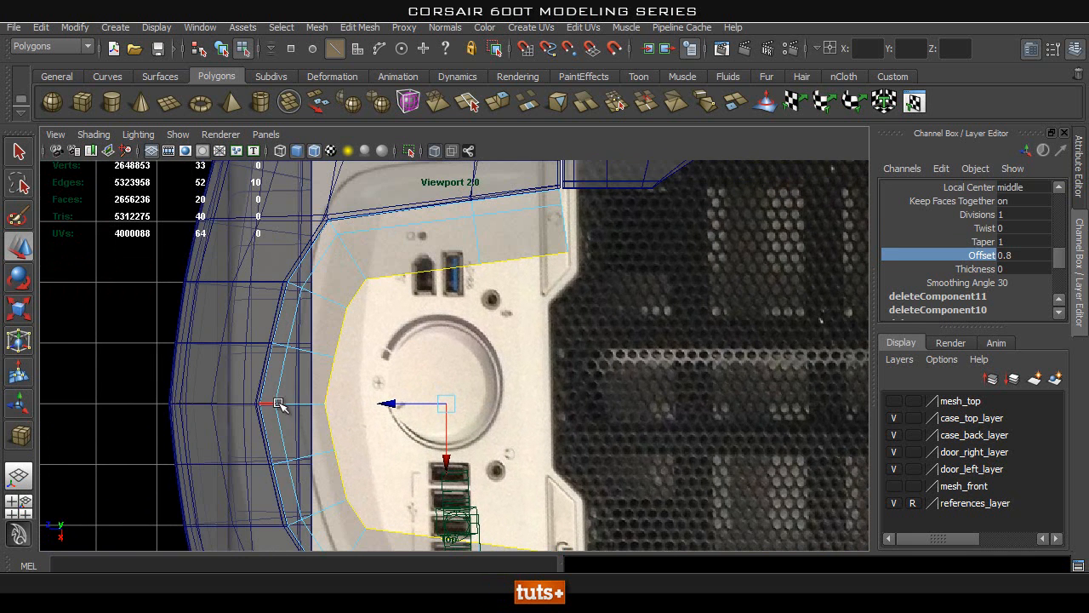
alt+middle_drag(336, 403, 429, 348)
alt+middle_drag(393, 298, 372, 333)
alt+right_drag(372, 333, 519, 365)
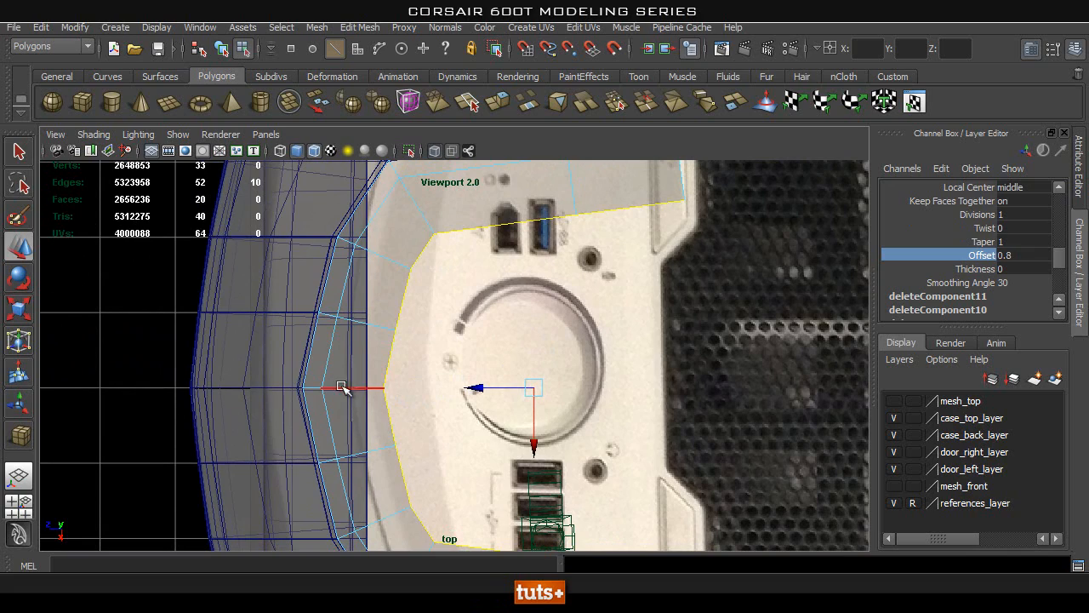
Step: Examine the widened strip's shape in perspective and its corner against the panel reference in the X-ray top view
key(space)
key(space)
alt+drag(467, 343, 363, 309)
alt+drag(437, 316, 491, 352)
key(space)
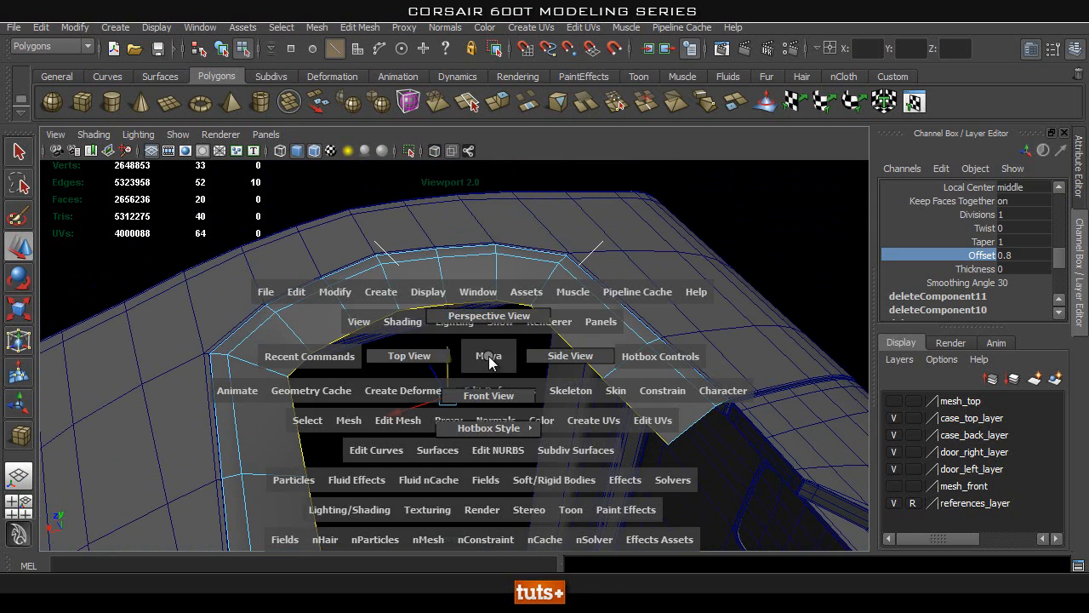
click(425, 359)
alt+middle_drag(425, 359, 388, 339)
scroll(387, 334, up, 2)
click(435, 151)
mouse_move(436, 432)
alt+middle_down()
mouse_move(422, 437)
mouse_move(423, 460)
alt+middle_up()
scroll(484, 320, up, 2)
alt+right_drag(483, 320, 491, 320)
alt+middle_drag(429, 284, 431, 310)
alt+middle_drag(291, 503, 294, 536)
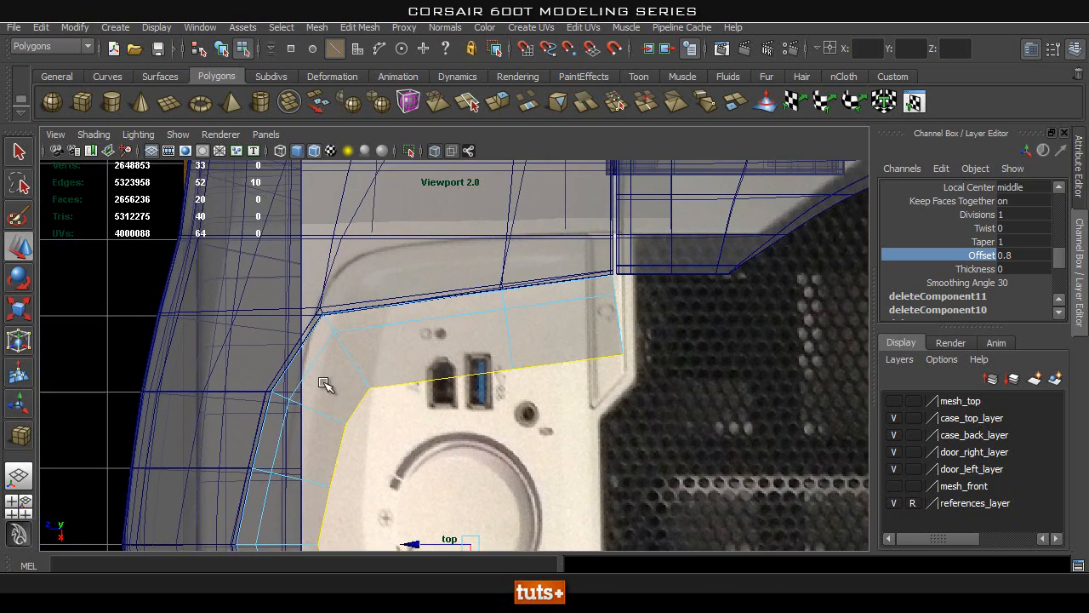
scroll(489, 377, up, 1)
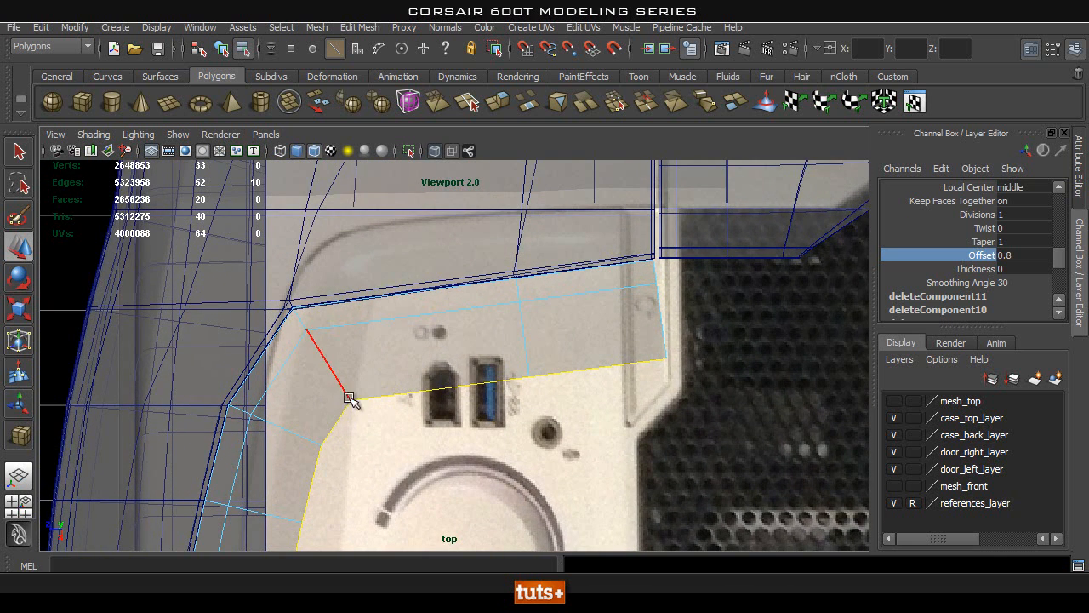
scroll(243, 452, down, 3)
Step: Scale the strip's two inner corner vertices apart across the case width to follow the reference panel
right_drag(366, 260, 297, 254)
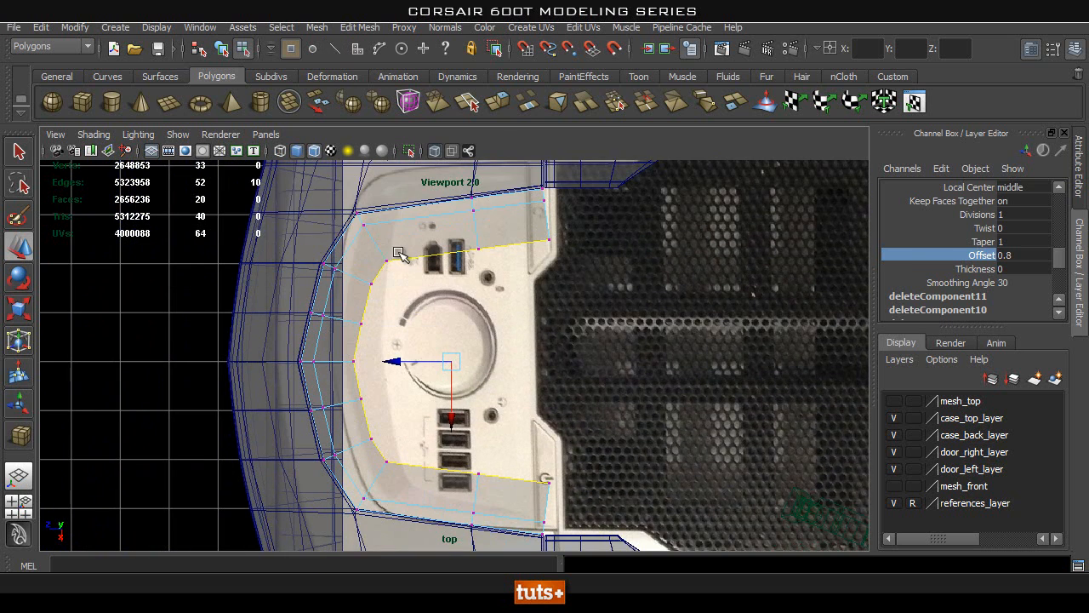
alt+middle_drag(418, 444, 419, 384)
shift+click(381, 387)
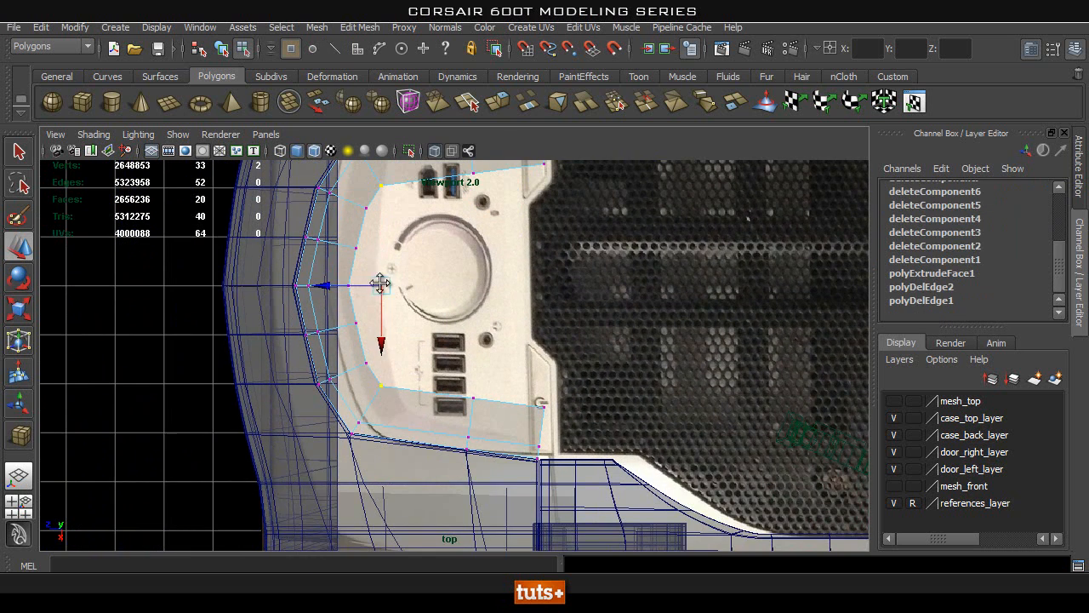
alt+middle_drag(385, 308, 396, 405)
drag(377, 453, 379, 461)
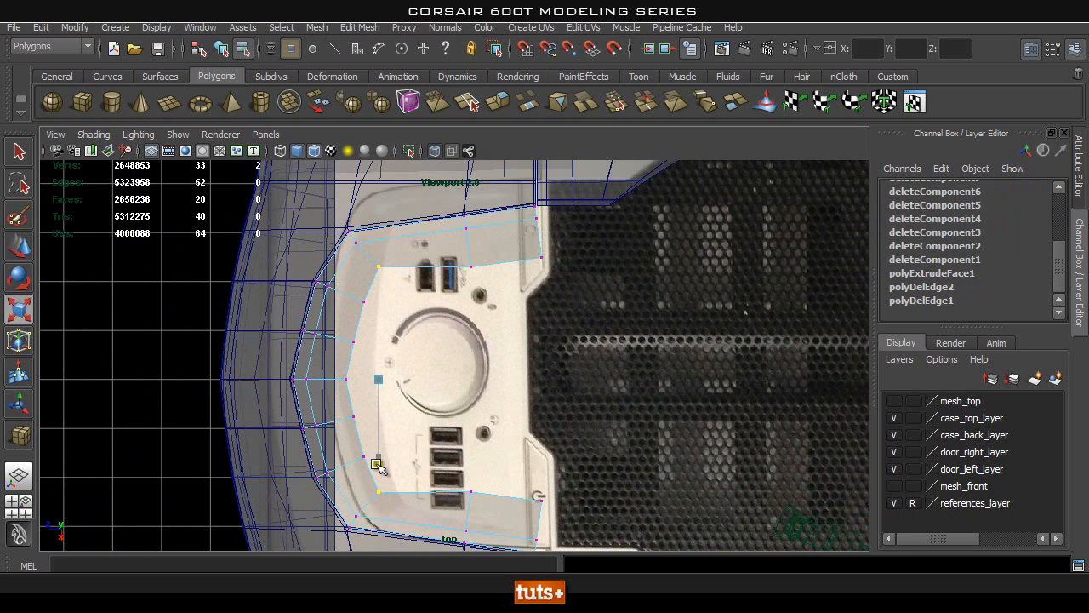
Step: Scale the strip's inner mid-side and end vertex pairs apart across the case width to follow the reference panel
alt+middle_drag(497, 278, 459, 242)
click(435, 229)
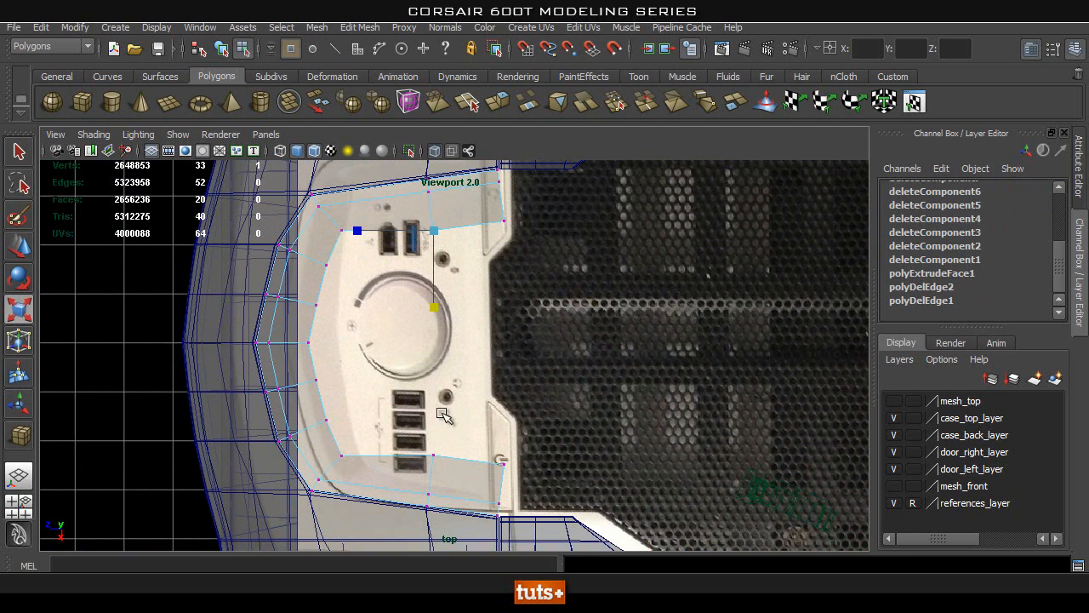
shift+click(434, 456)
drag(435, 417, 433, 438)
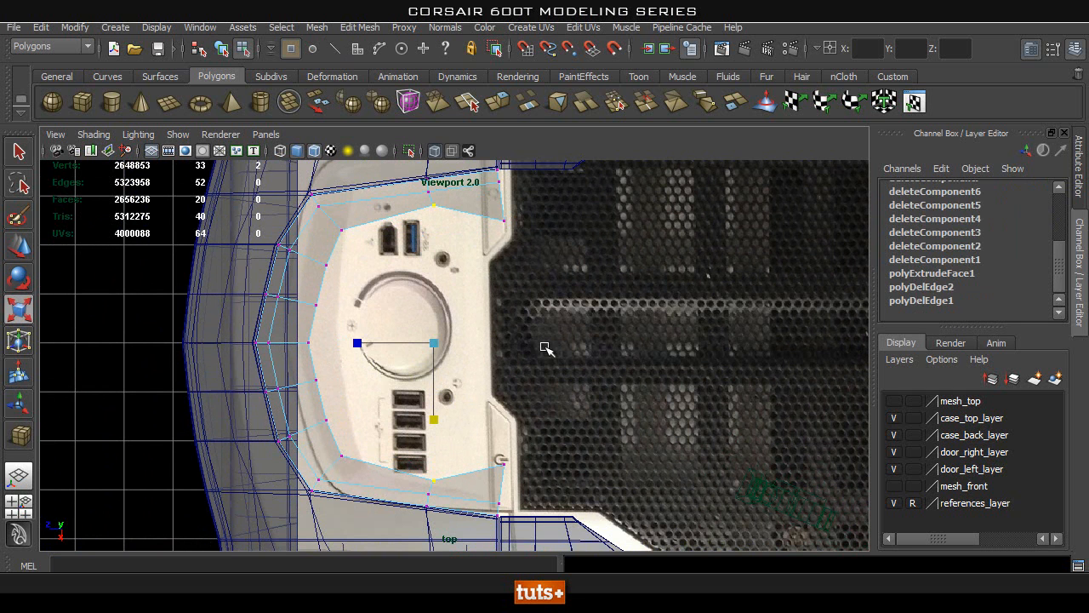
alt+middle_drag(547, 212, 513, 214)
drag(513, 213, 462, 240)
alt+middle_drag(488, 449, 469, 388)
shift+click(447, 405)
mouse_move(457, 359)
mouse_down()
mouse_move(457, 383)
mouse_move(454, 342)
mouse_up()
Step: Select the inner end vertices on both sides of the strip and raise them toward the shell's surface
key(space)
alt+drag(603, 358, 400, 171)
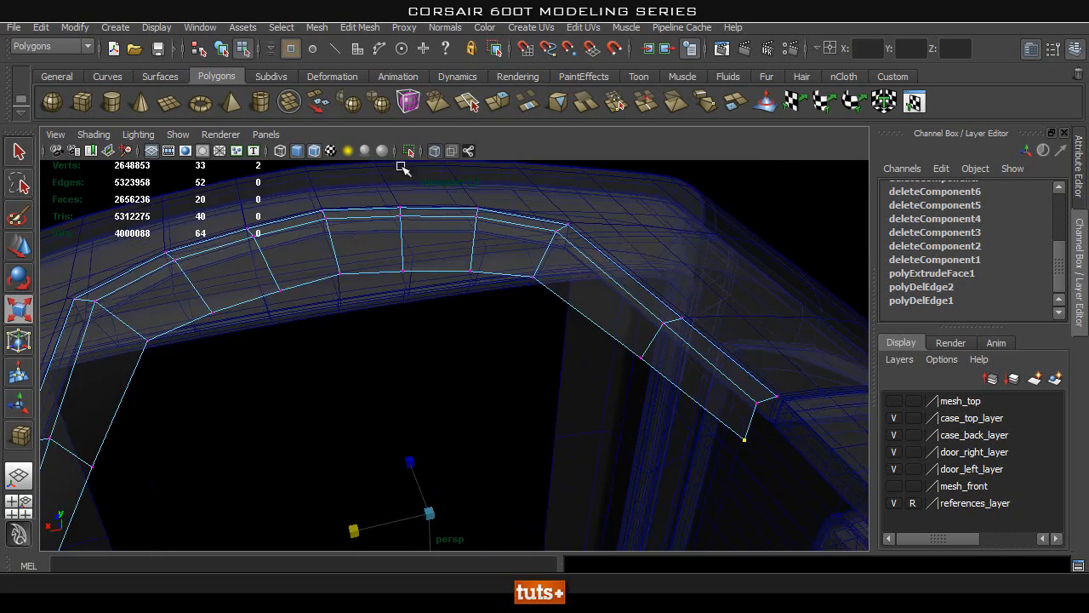
click(437, 155)
mouse_move(595, 321)
alt+mouse_down()
mouse_move(675, 295)
mouse_move(445, 348)
mouse_move(499, 360)
mouse_move(464, 385)
mouse_move(484, 377)
mouse_move(657, 393)
alt+mouse_up()
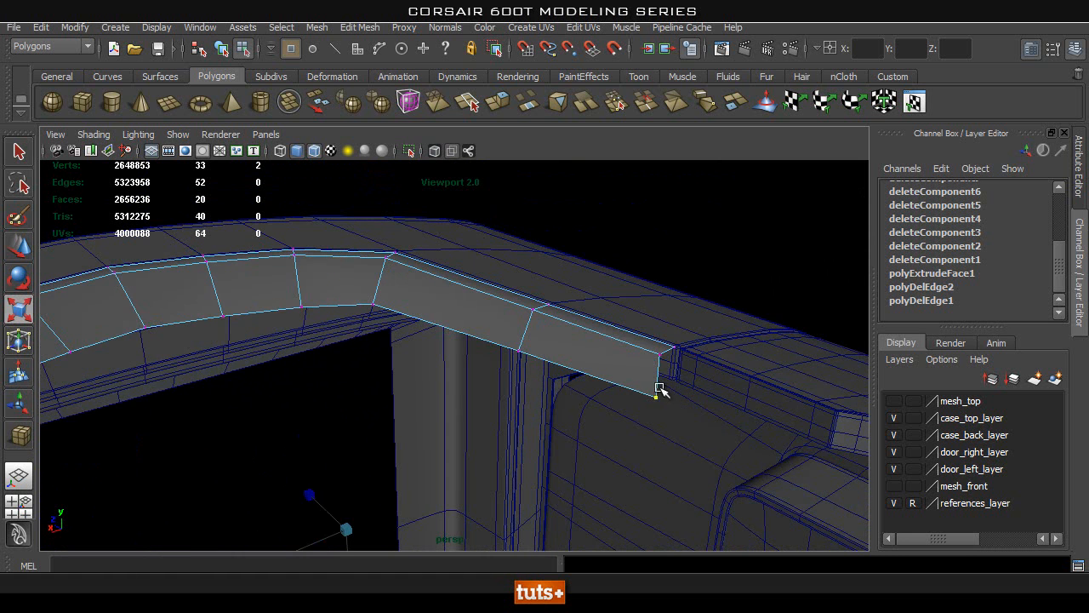
alt+drag(523, 315, 523, 365)
key(q)
right_drag(518, 286, 451, 286)
alt+drag(445, 365, 167, 378)
alt+drag(215, 393, 309, 393)
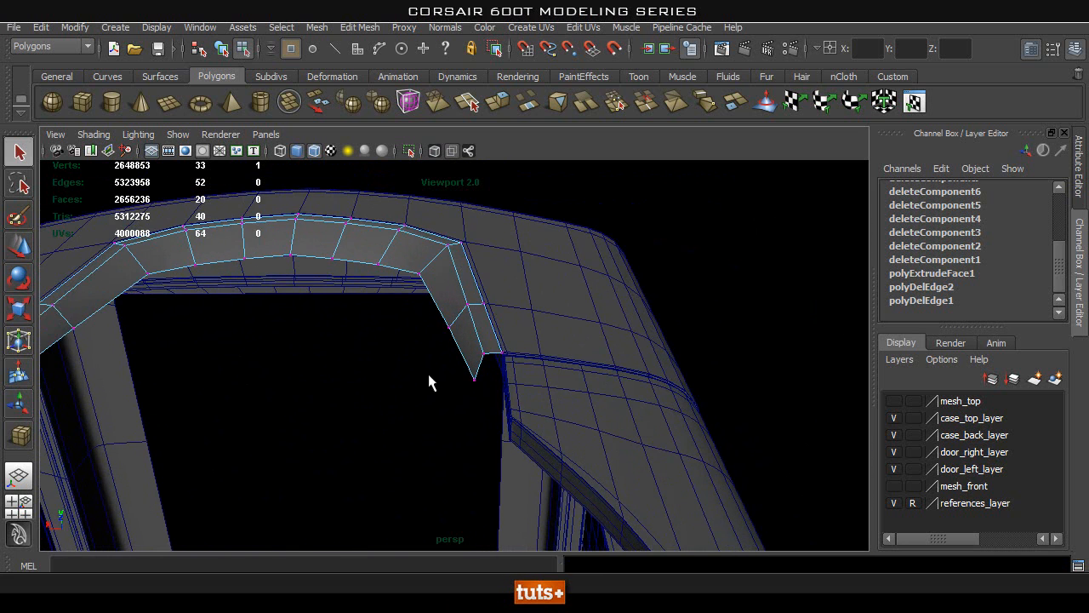
key(w)
alt+drag(414, 408, 413, 357)
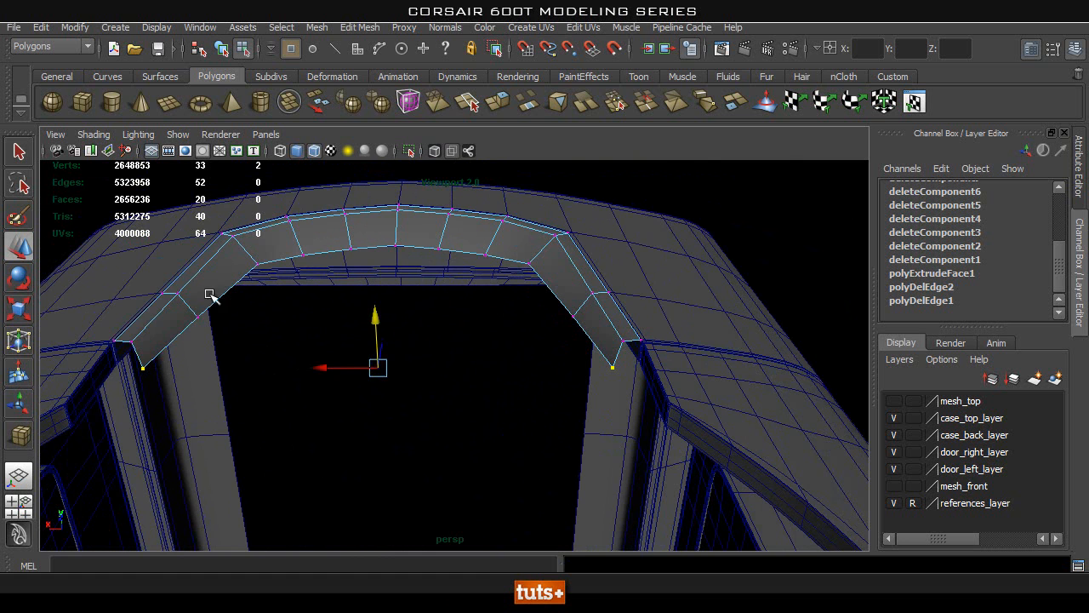
alt+drag(137, 306, 477, 304)
drag(334, 322, 331, 280)
Step: Snap the two inner end vertices along the case's length to line up with the strip's outer end vertices
alt+right_drag(467, 301, 570, 303)
alt+middle_drag(570, 303, 369, 315)
alt+right_drag(370, 315, 589, 330)
alt+drag(548, 347, 663, 385)
alt+drag(329, 391, 607, 403)
alt+right_drag(608, 404, 451, 383)
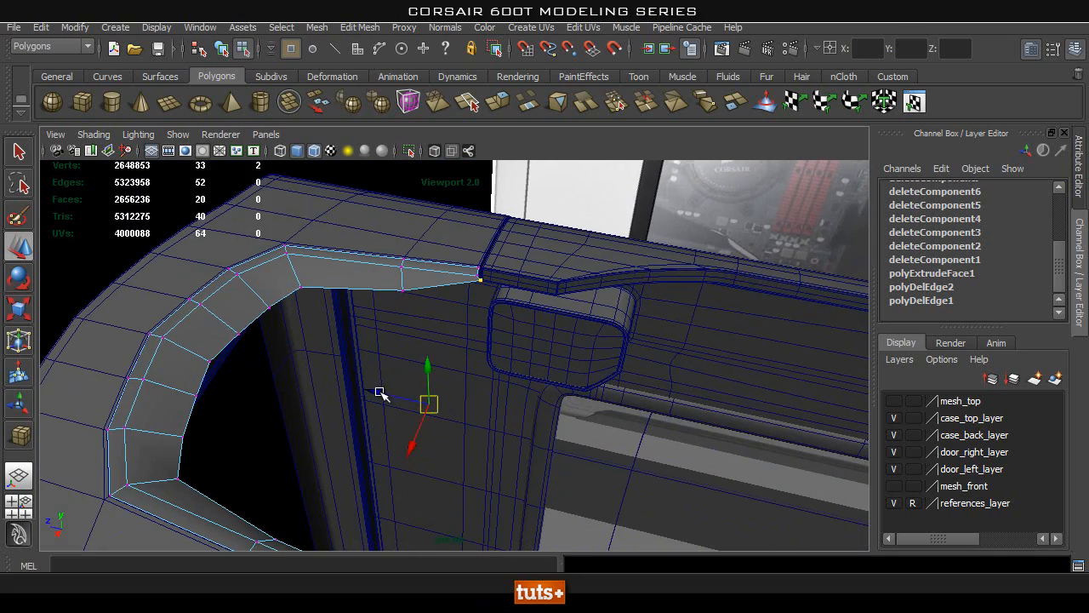
alt+right_drag(207, 316, 415, 347)
alt+middle_drag(449, 266, 468, 314)
key(v)
mouse_move(508, 255)
middle_down()
mouse_move(496, 259)
mouse_move(513, 255)
middle_up()
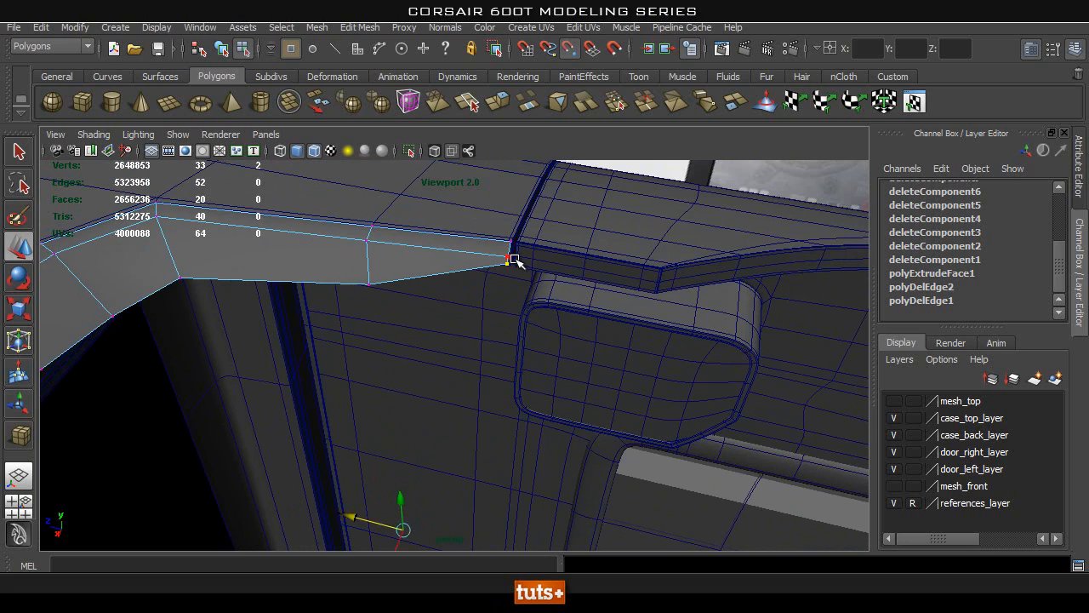
Step: Select the two inner corner vertices on both sides of the strip and adjust their height to smooth the slope
alt+drag(535, 284, 548, 319)
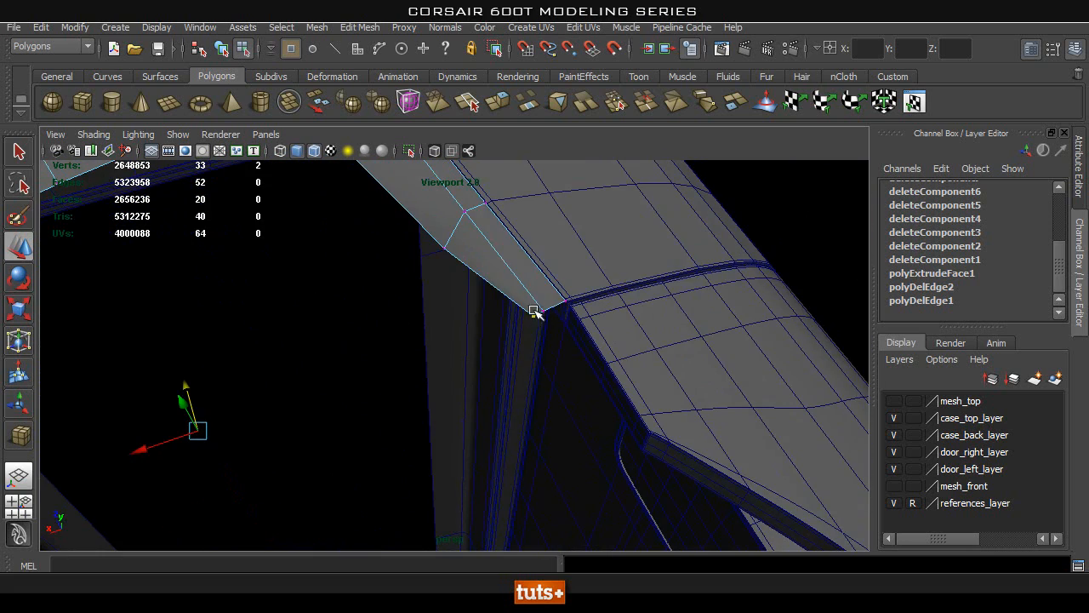
alt+drag(375, 337, 349, 311)
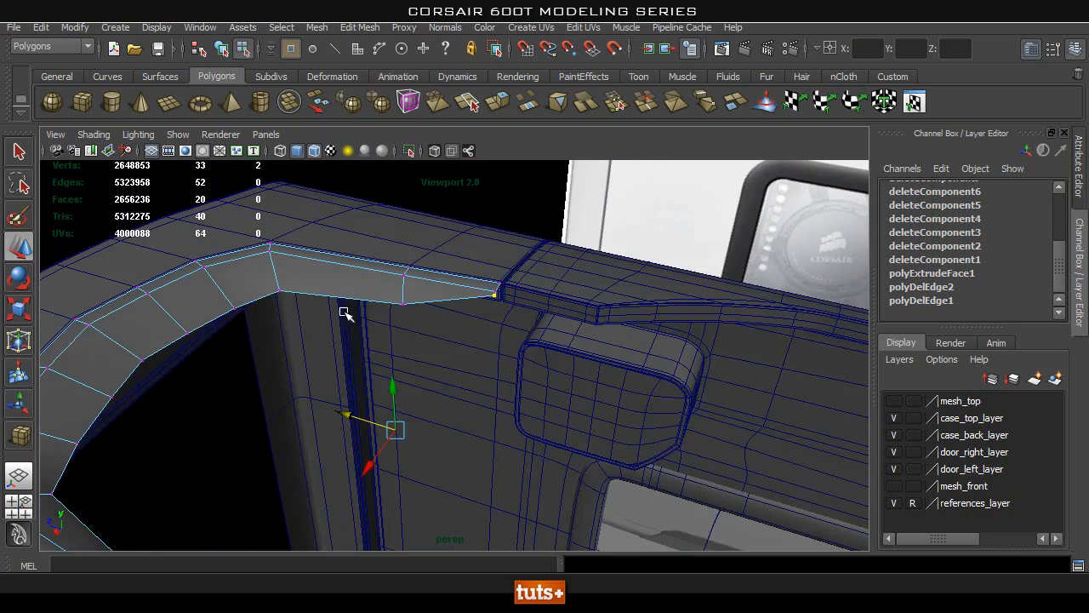
alt+drag(443, 319, 212, 348)
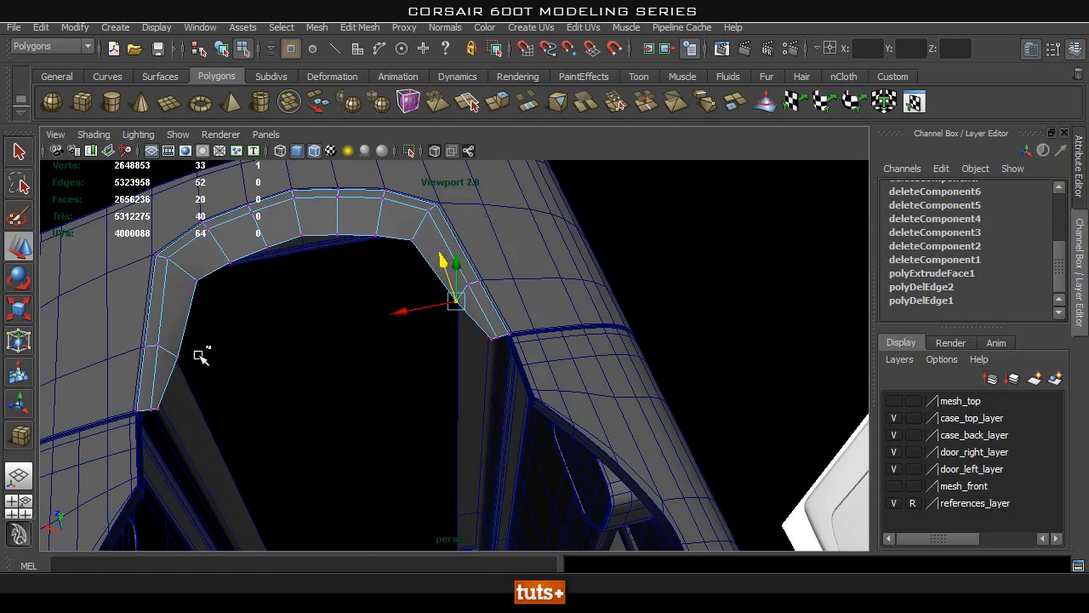
alt+drag(267, 377, 364, 228)
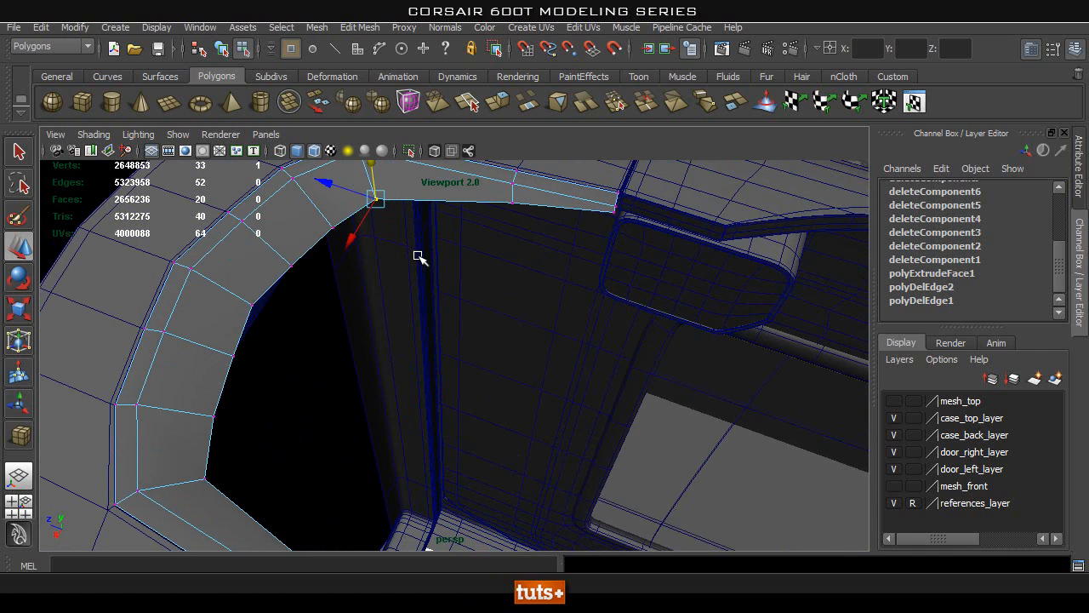
alt+drag(398, 281, 487, 247)
shift+drag(397, 389, 333, 451)
alt+drag(333, 450, 509, 218)
Step: Adjust the height of the two inner mid-side vertices to follow the slope, and return to object mode
scroll(457, 314, down, 2)
right_drag(465, 219, 396, 219)
drag(481, 215, 527, 242)
alt+drag(527, 242, 563, 284)
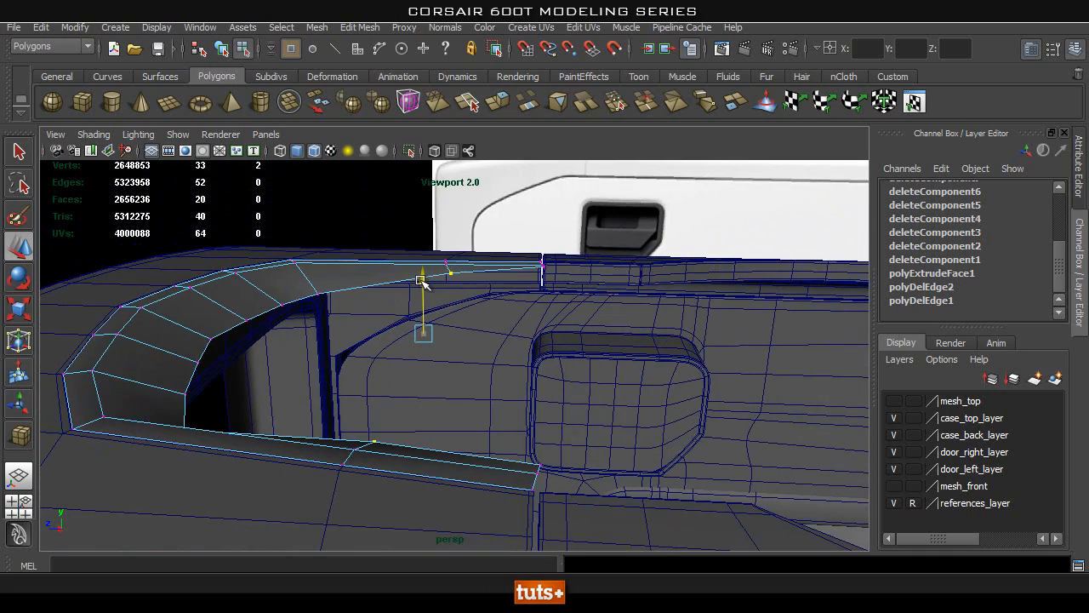
alt+drag(585, 275, 514, 267)
right_drag(514, 267, 596, 244)
alt+drag(627, 209, 426, 341)
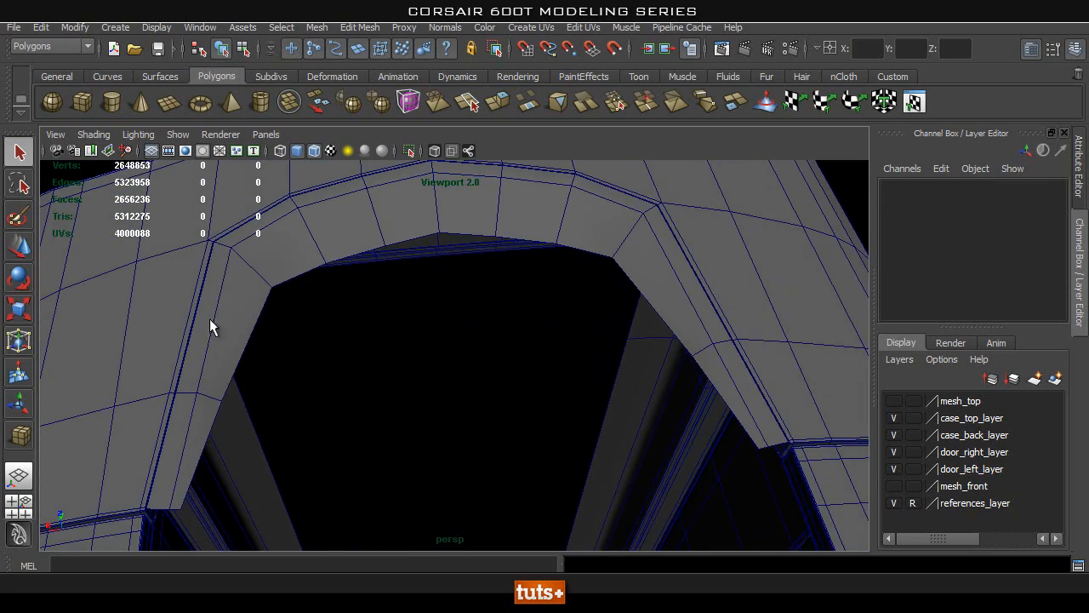
Step: Select the strip's six inner edges around its curved end, leaving out the inner edges along the sides
mouse_move(452, 265)
alt+mouse_down()
mouse_move(535, 250)
mouse_move(318, 295)
mouse_move(393, 246)
mouse_move(454, 274)
alt+mouse_up()
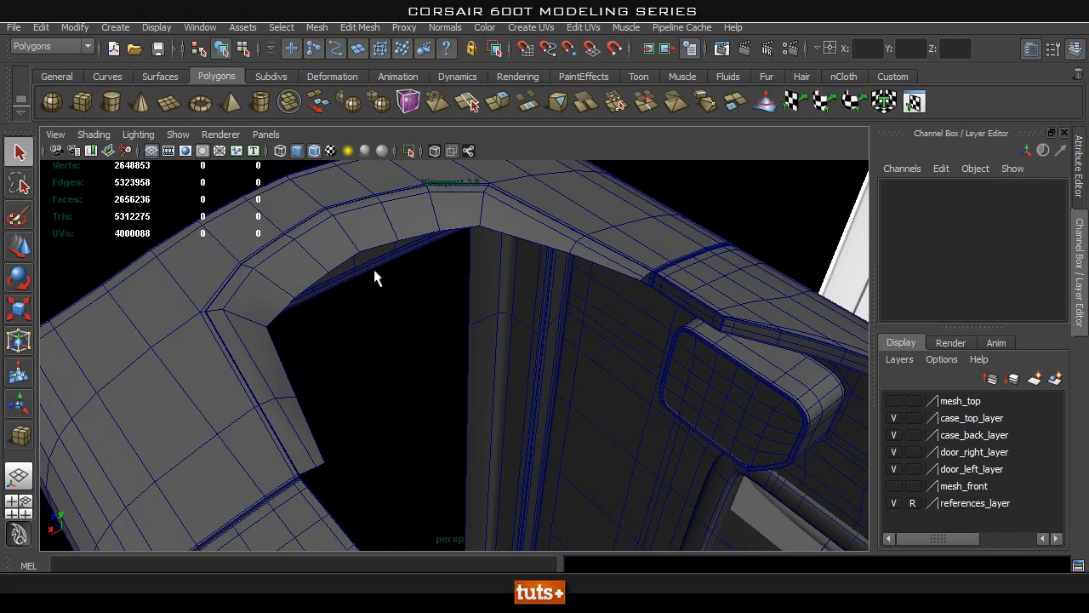
scroll(454, 278, up, 3)
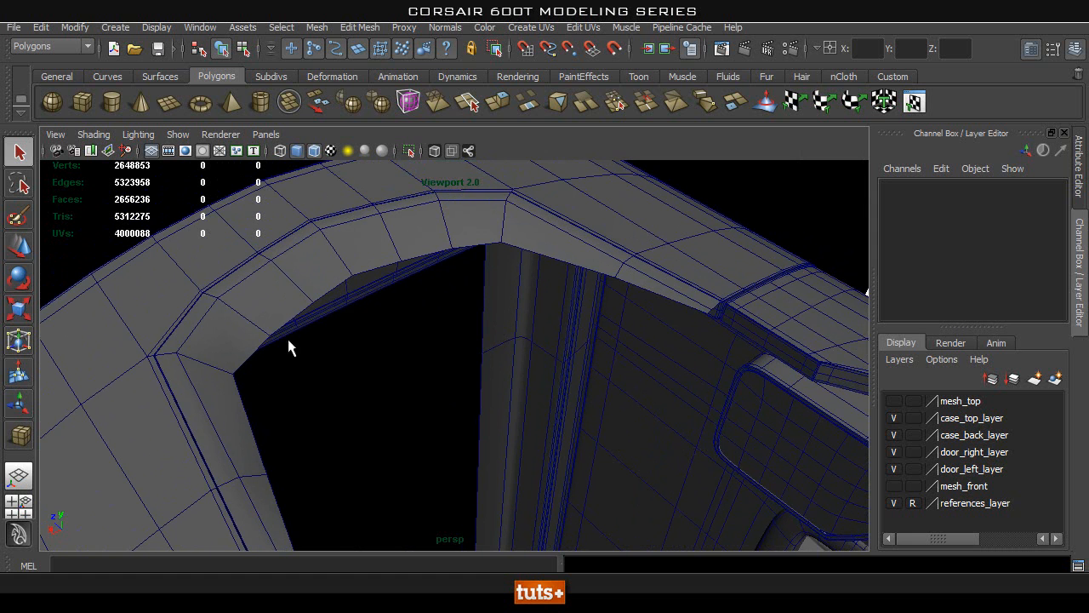
alt+drag(250, 349, 412, 341)
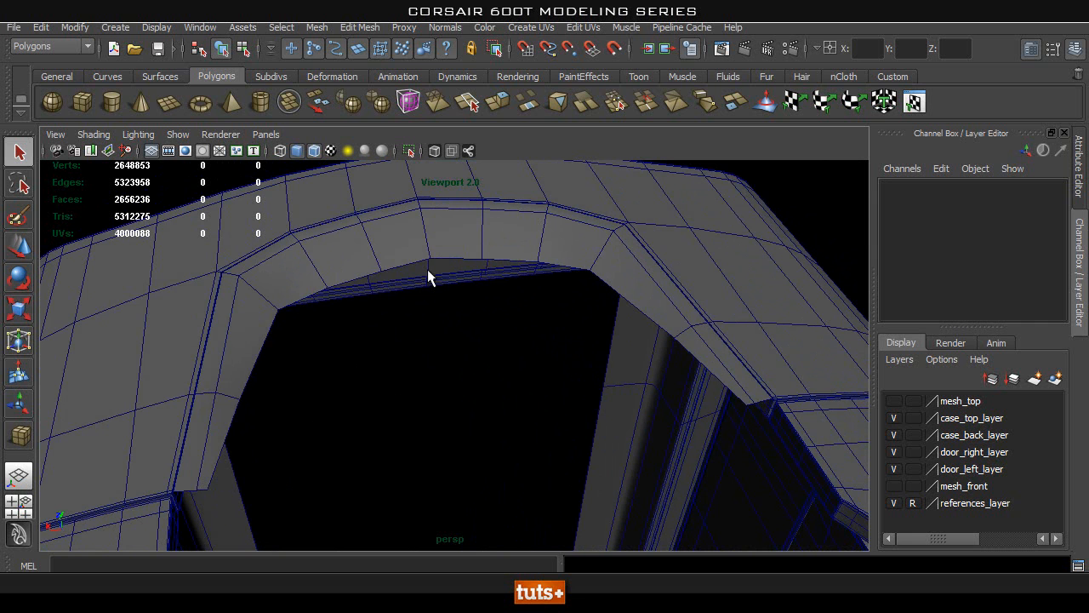
click(300, 294)
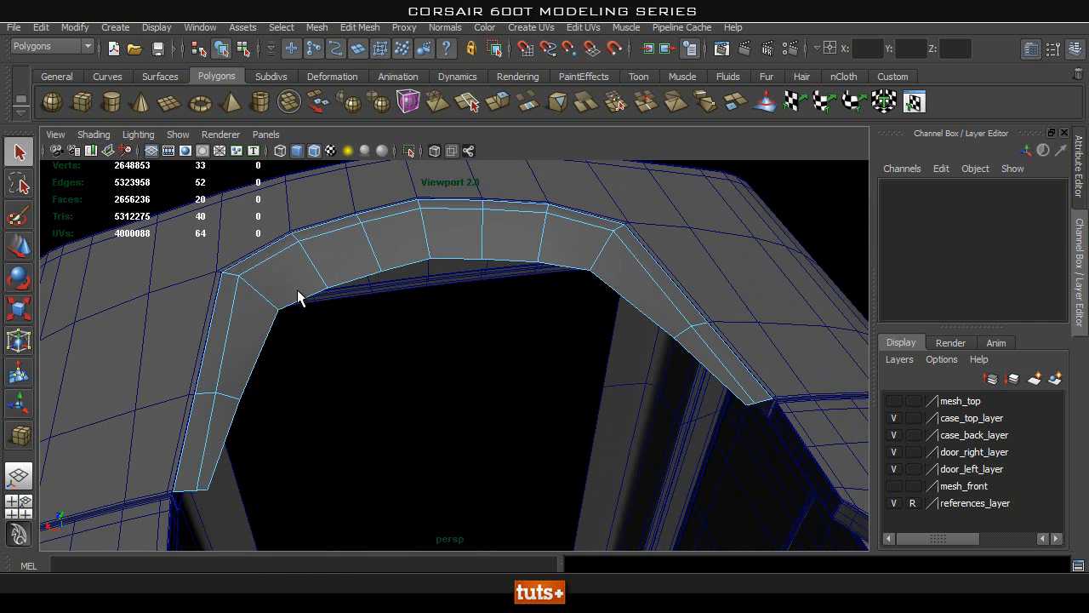
click(365, 279)
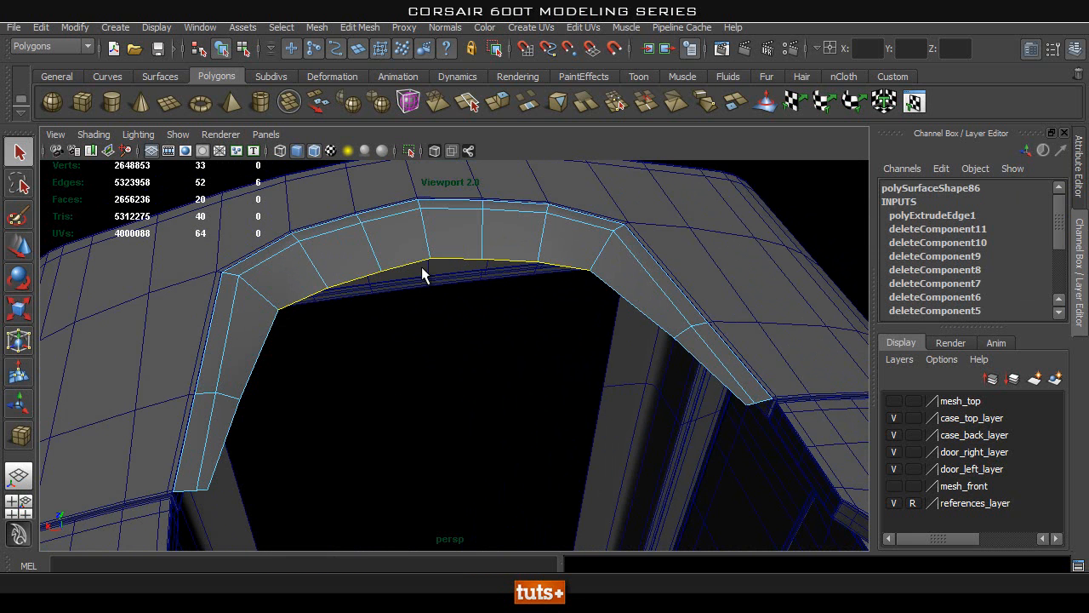
alt+drag(427, 278, 240, 221)
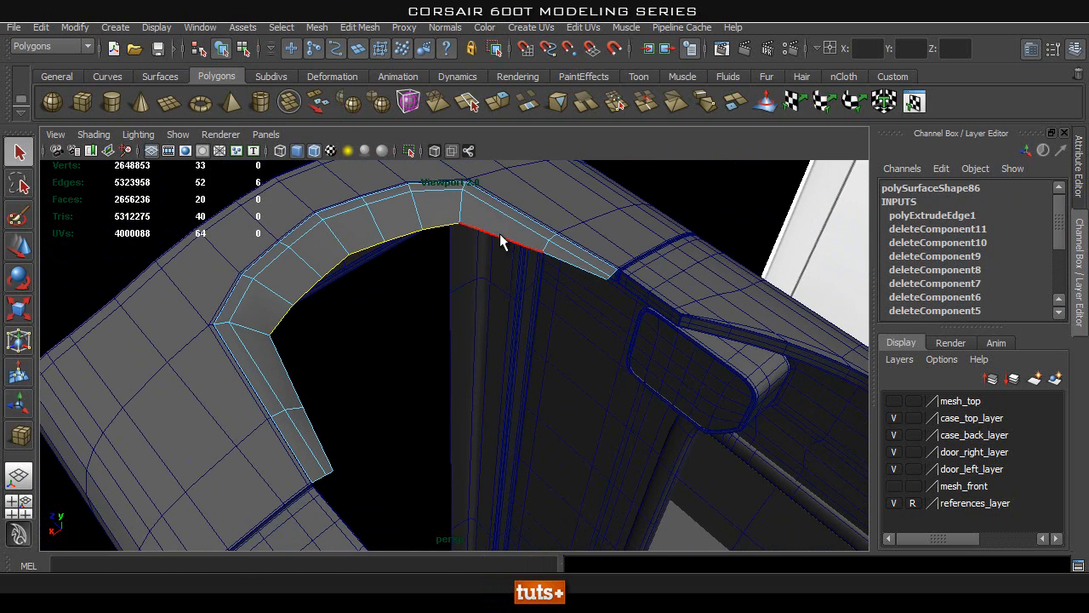
mouse_move(443, 262)
alt+mouse_down()
mouse_move(432, 273)
mouse_move(451, 274)
alt+mouse_up()
alt+right_drag(452, 274, 430, 291)
alt+middle_drag(430, 291, 434, 314)
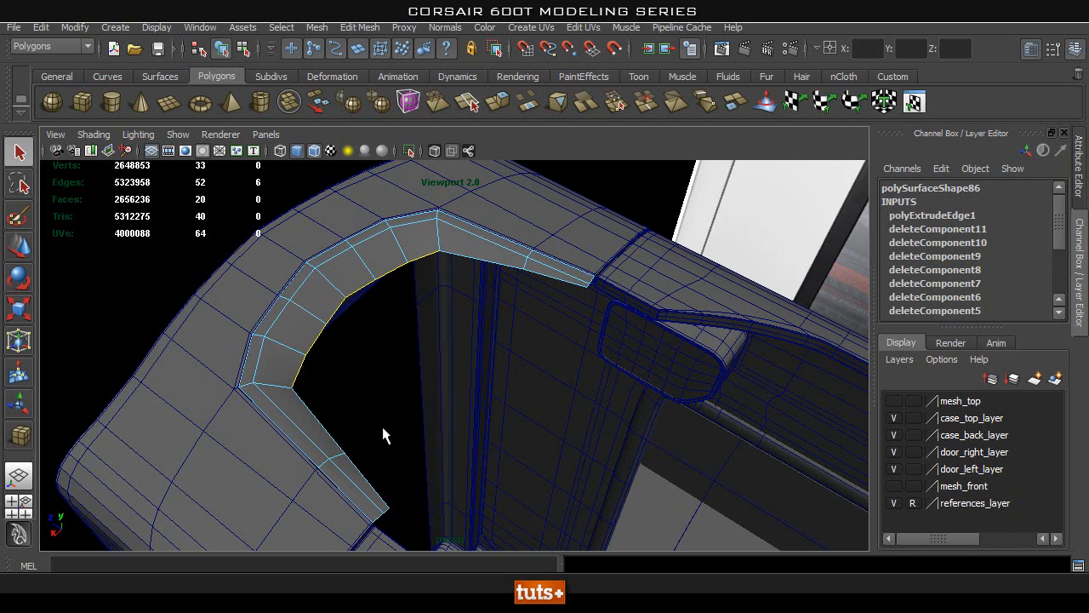
alt+middle_drag(383, 311, 421, 365)
alt+right_drag(421, 365, 451, 357)
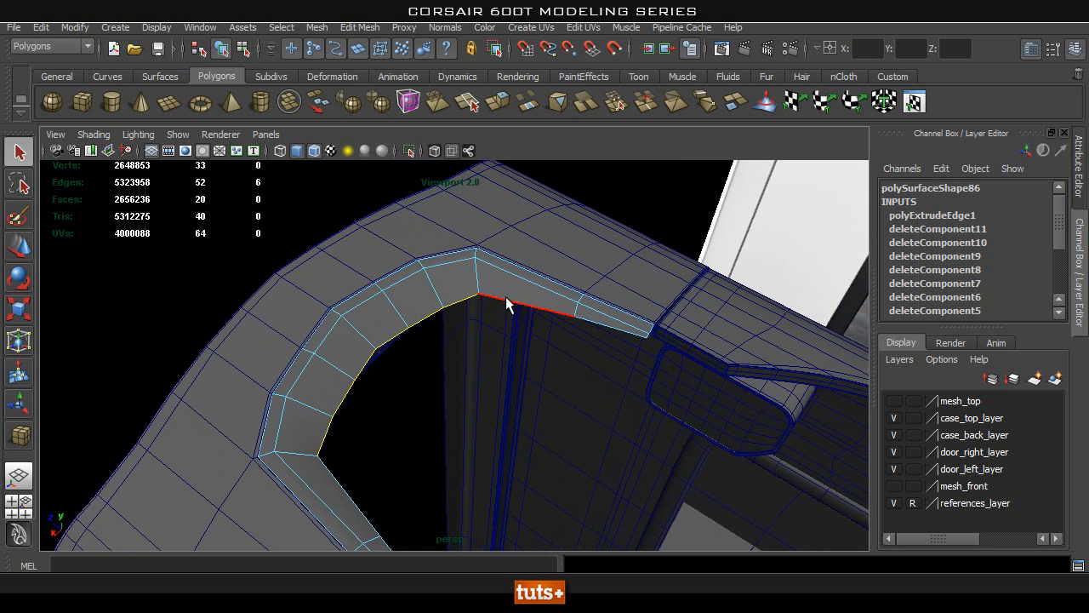
alt+drag(595, 323, 523, 346)
click(596, 330)
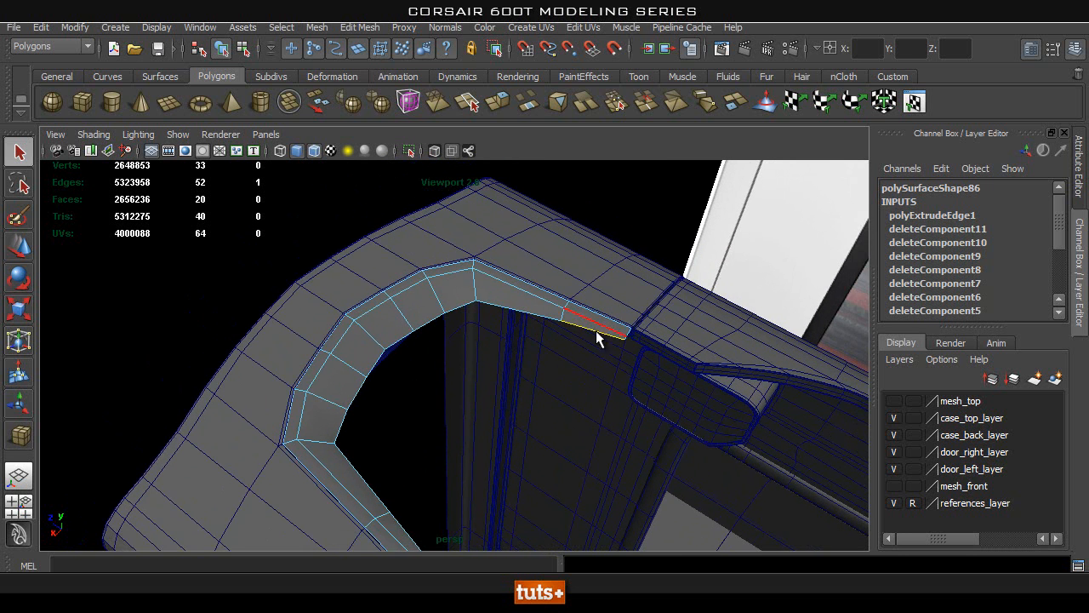
click(519, 313)
alt+drag(391, 353, 466, 346)
alt+drag(338, 495, 366, 366)
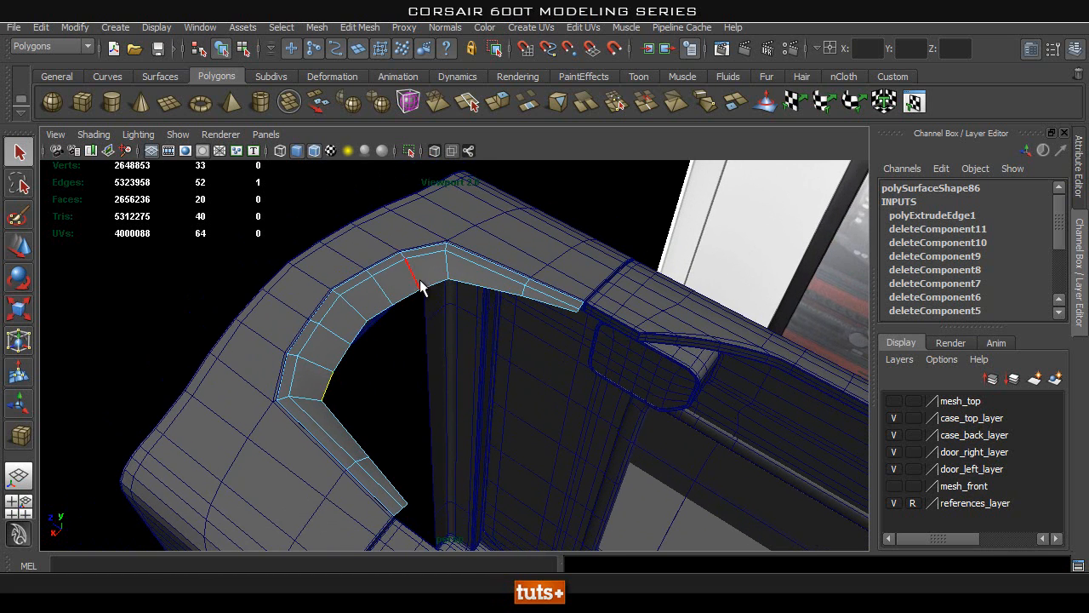
alt+drag(273, 396, 377, 308)
alt+middle_drag(377, 309, 413, 354)
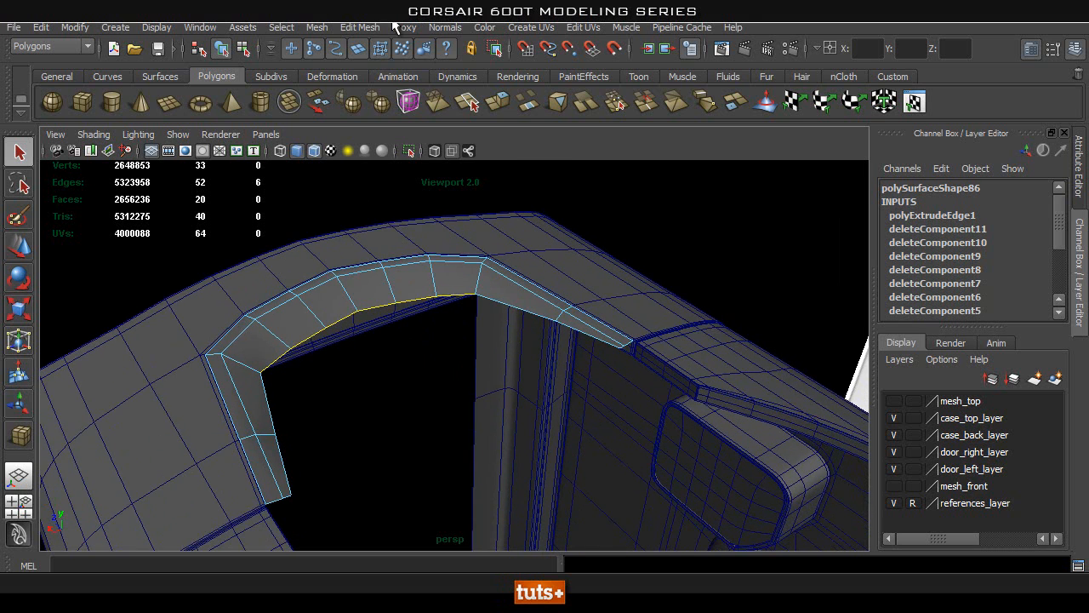
Step: Extrude the six selected edges and pull them along the case's length over the opening
click(360, 27)
click(374, 68)
alt+right_drag(318, 322, 441, 302)
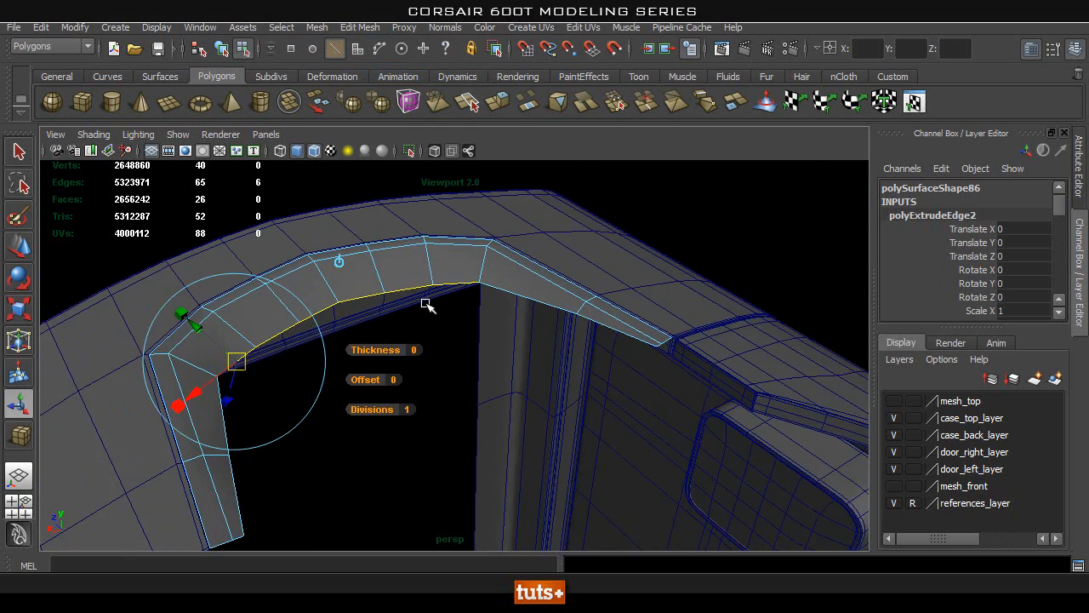
alt+drag(441, 302, 437, 323)
key(w)
drag(285, 313, 457, 440)
Step: Flatten the extruded border along the case's length and snap it in line with the strip's inner end vertices
key(r)
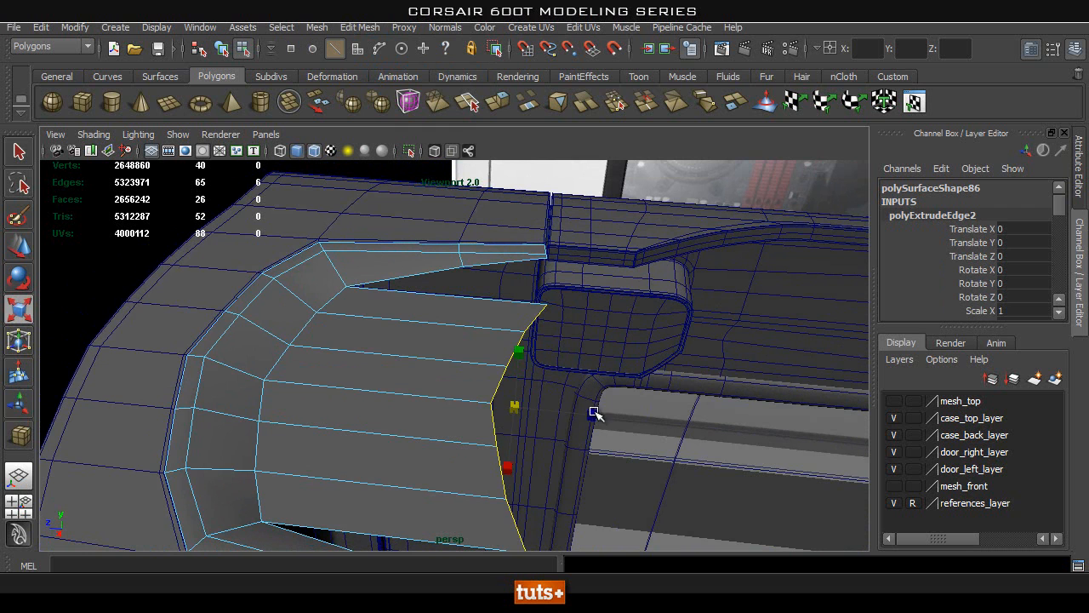
drag(587, 413, 521, 423)
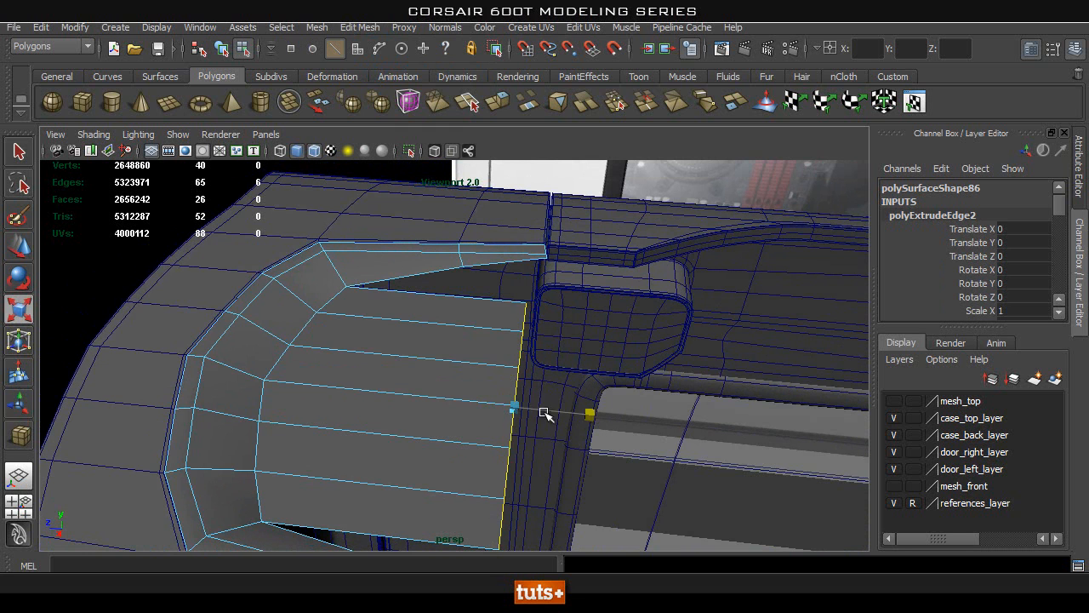
key(w)
click(462, 405)
key(v)
middle_drag(525, 275, 546, 262)
key(v)
middle_drag(549, 263, 546, 257)
Step: Snap the extruded border's height to the strip's inner end vertices
drag(542, 375, 526, 354)
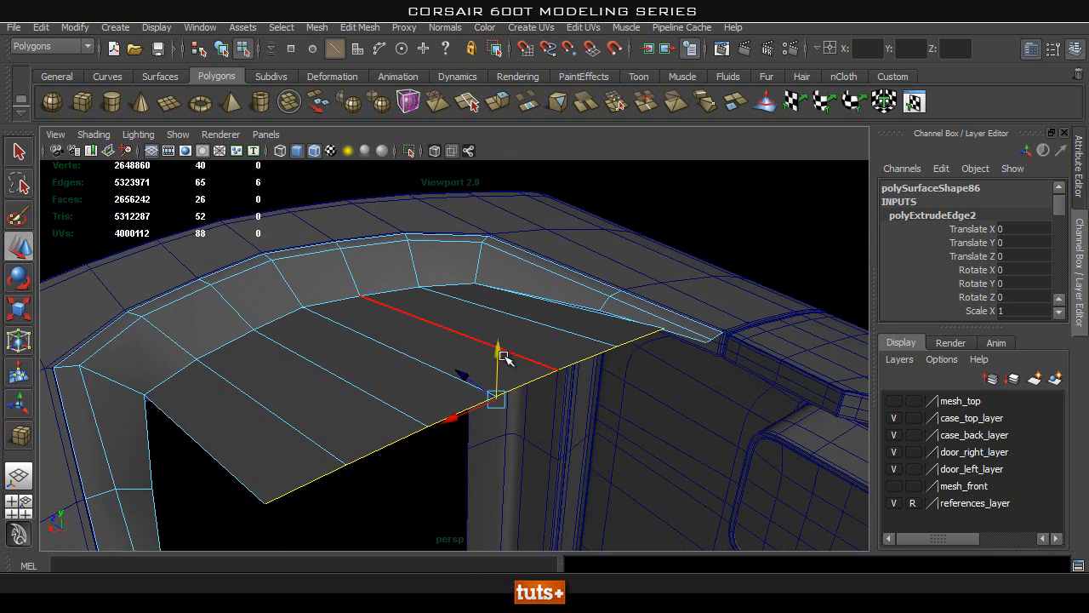
key(v)
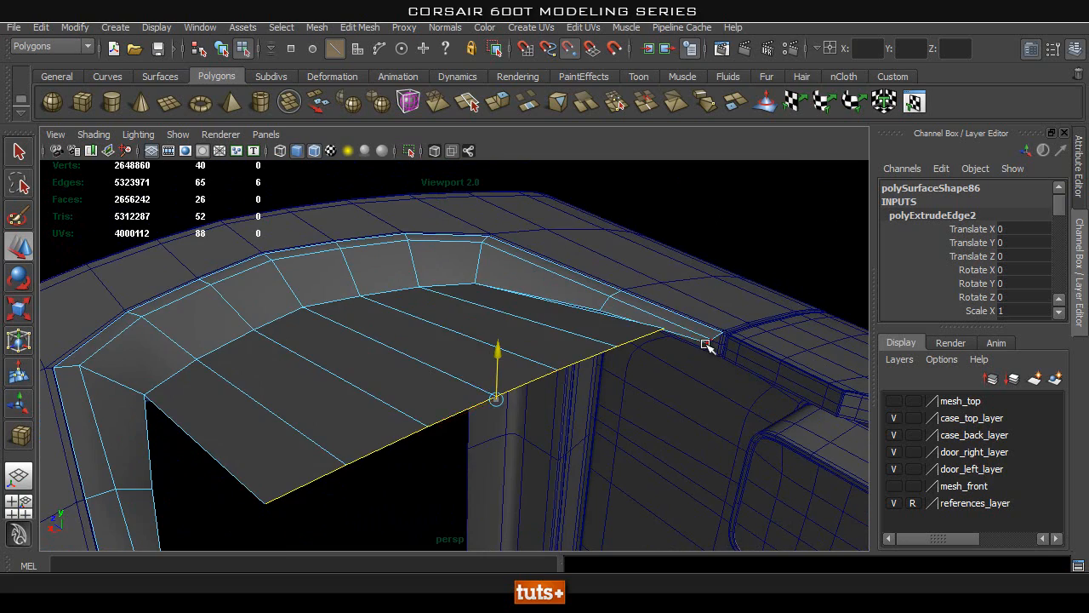
alt+drag(488, 484, 344, 462)
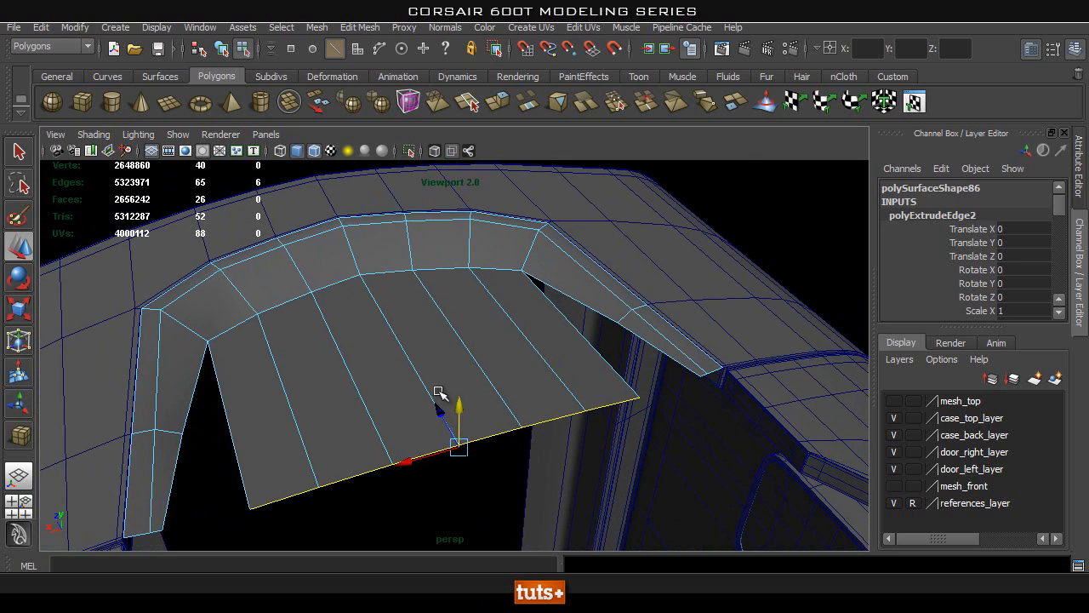
alt+drag(423, 463, 475, 416)
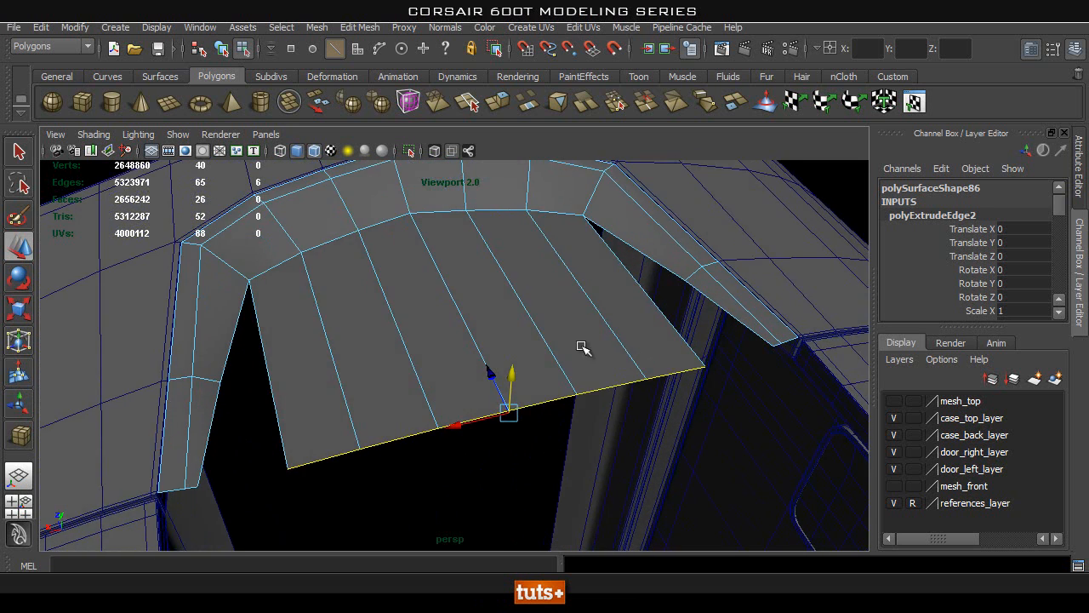
Step: Insert an edge loop across the extruded faces, roughly level with the strip's mid-side vertices
alt+drag(499, 320, 501, 360)
click(359, 29)
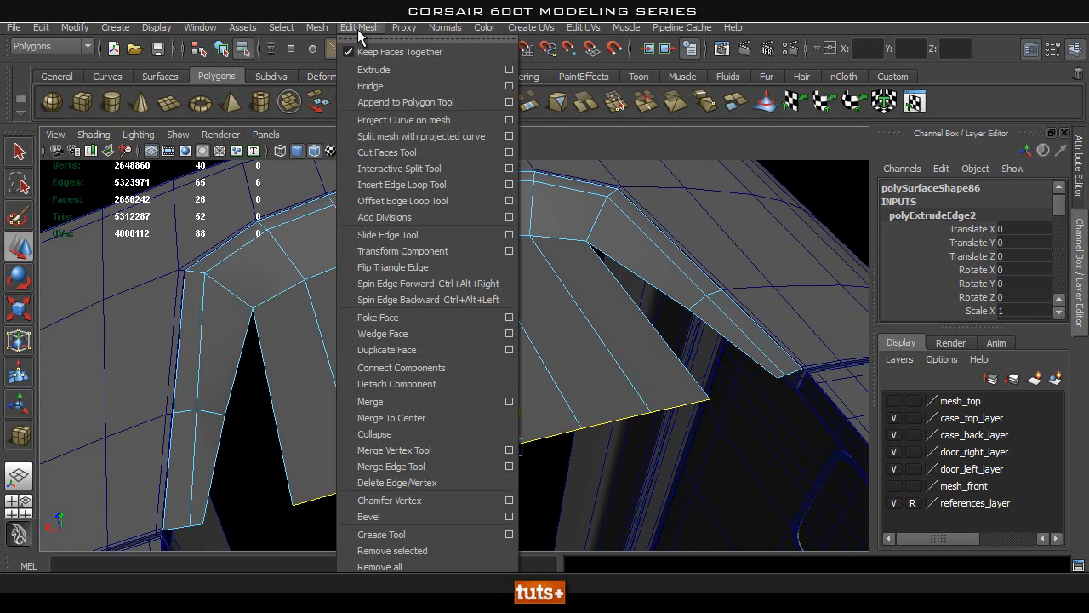
click(383, 181)
drag(467, 355, 469, 343)
alt+drag(369, 370, 516, 365)
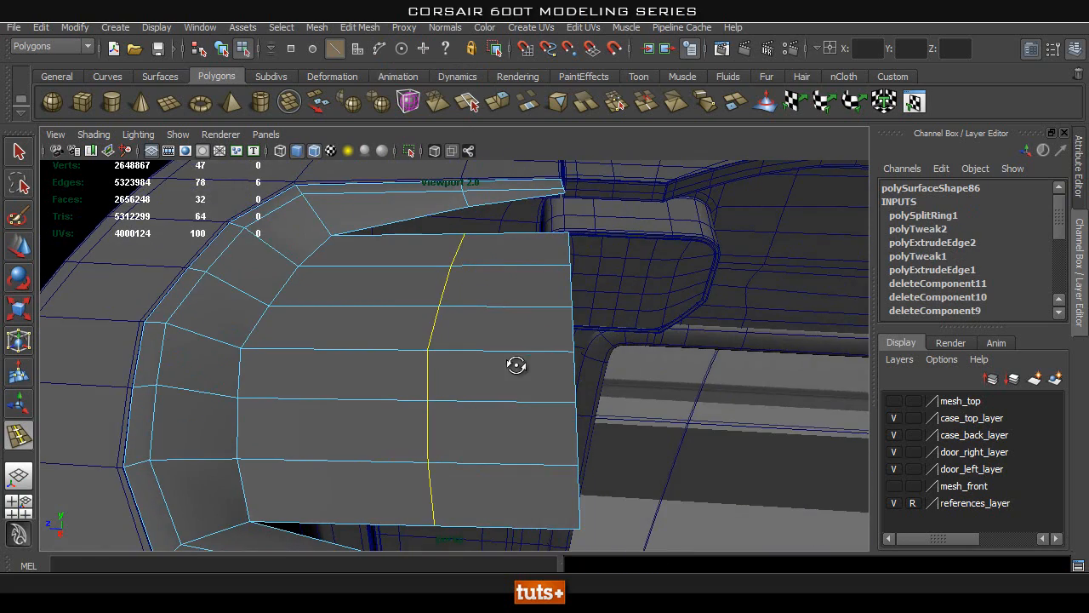
alt+drag(593, 267, 372, 352)
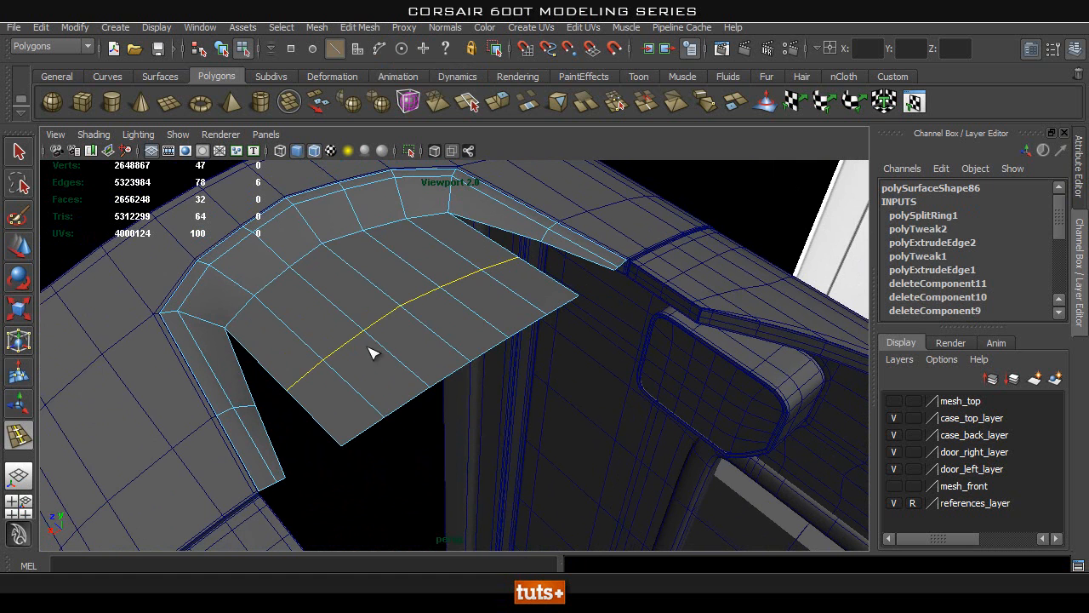
Step: Merge the extruded faces' side vertices with the strip's inner mid-side and end vertices on both sides using the Merge Vertex Tool
click(361, 28)
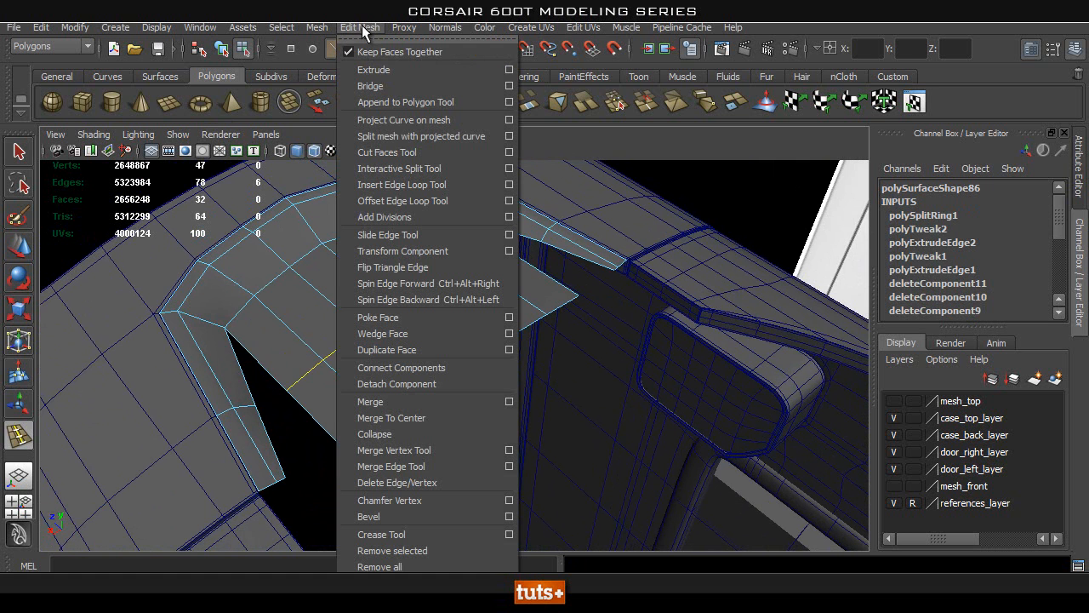
click(454, 445)
alt+drag(415, 273, 482, 252)
drag(153, 438, 109, 457)
drag(520, 317, 566, 285)
alt+drag(566, 285, 374, 381)
drag(314, 403, 314, 404)
alt+drag(314, 403, 395, 389)
alt+middle_drag(395, 389, 398, 371)
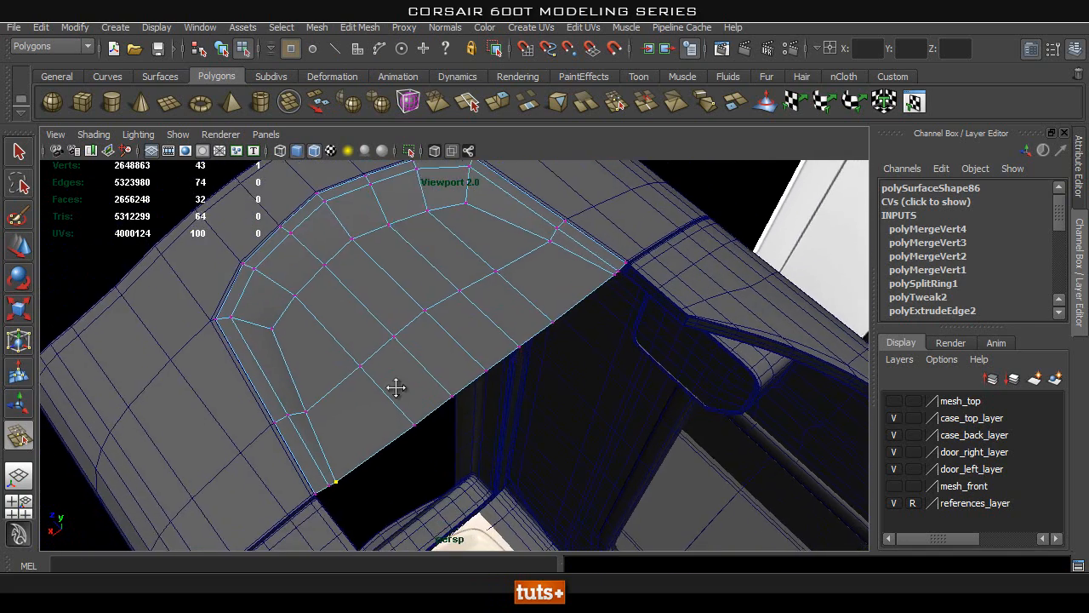
key(q)
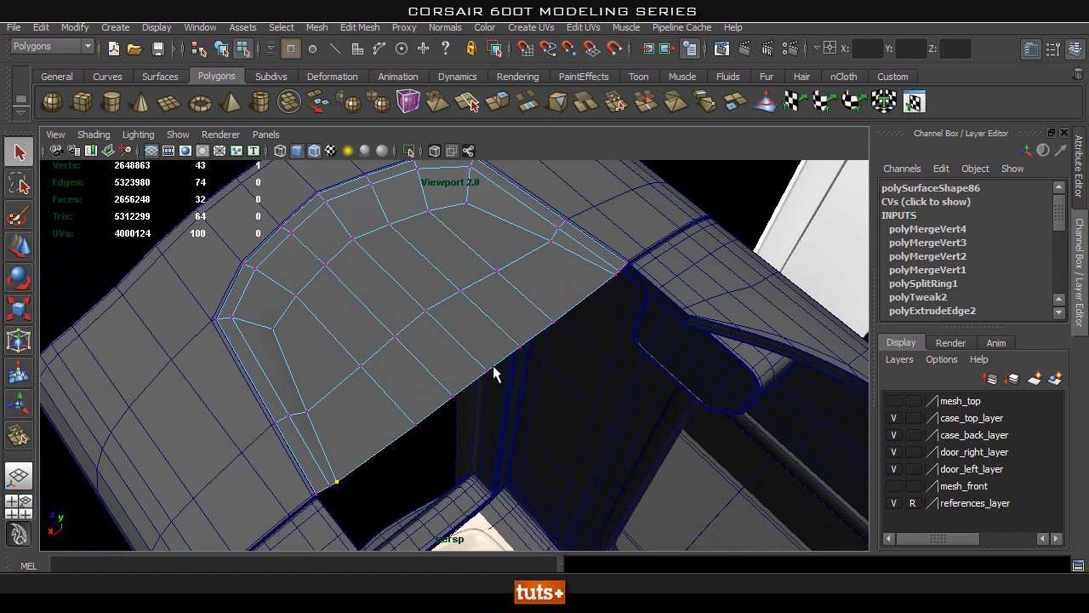
Step: Examine the panel's straight end border against the shell and the reference image in the top view
alt+drag(478, 310, 455, 338)
key(space)
drag(455, 394, 406, 396)
alt+middle_drag(400, 374, 408, 401)
alt+right_drag(363, 393, 476, 401)
alt+middle_drag(420, 409, 450, 396)
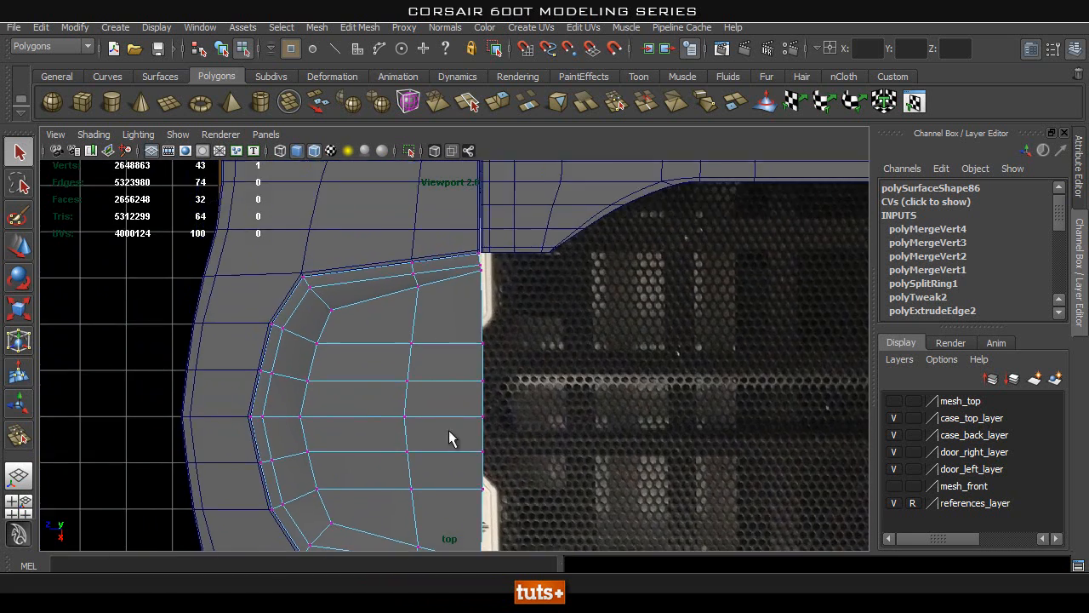
alt+right_drag(450, 397, 679, 314)
scroll(462, 246, up, 3)
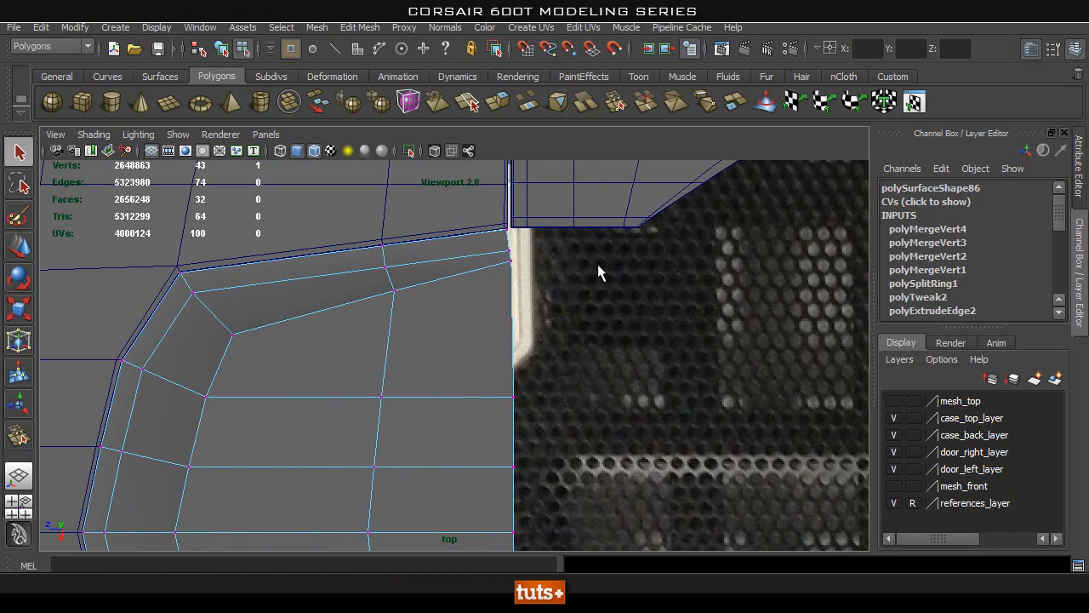
alt+right_drag(569, 219, 316, 348)
alt+middle_drag(316, 348, 452, 287)
Step: Select the row of vertices along the panel's straight end and scale it flat along the case's length
drag(492, 375, 455, 473)
alt+right_drag(382, 333, 509, 305)
alt+middle_drag(509, 305, 499, 341)
key(r)
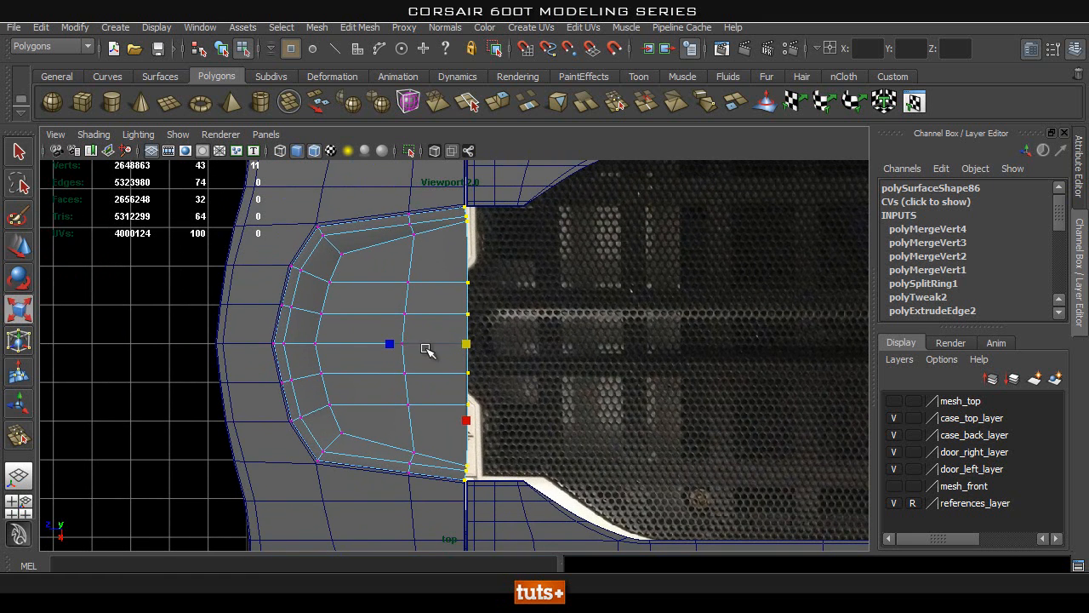
drag(388, 350, 471, 346)
drag(542, 345, 475, 345)
Step: Move the straight end's vertex row slightly along the case's length to line up with the neighbouring shell's edge
alt+right_drag(244, 263, 382, 216)
alt+middle_drag(382, 215, 361, 354)
alt+right_drag(361, 354, 414, 342)
key(w)
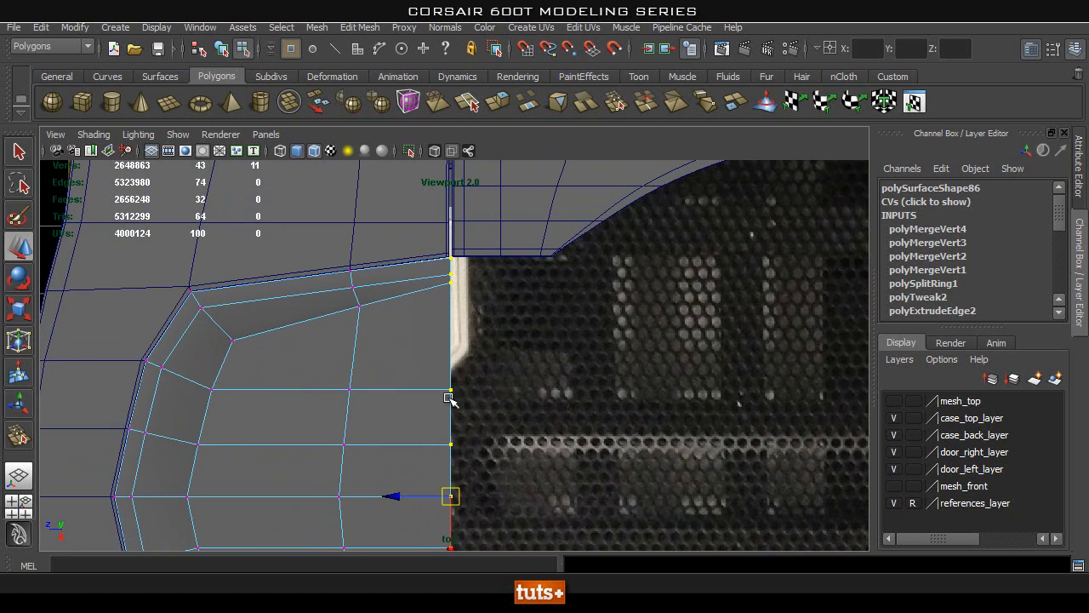
alt+middle_drag(393, 475, 393, 445)
alt+right_drag(425, 283, 717, 404)
middle_drag(402, 308, 394, 308)
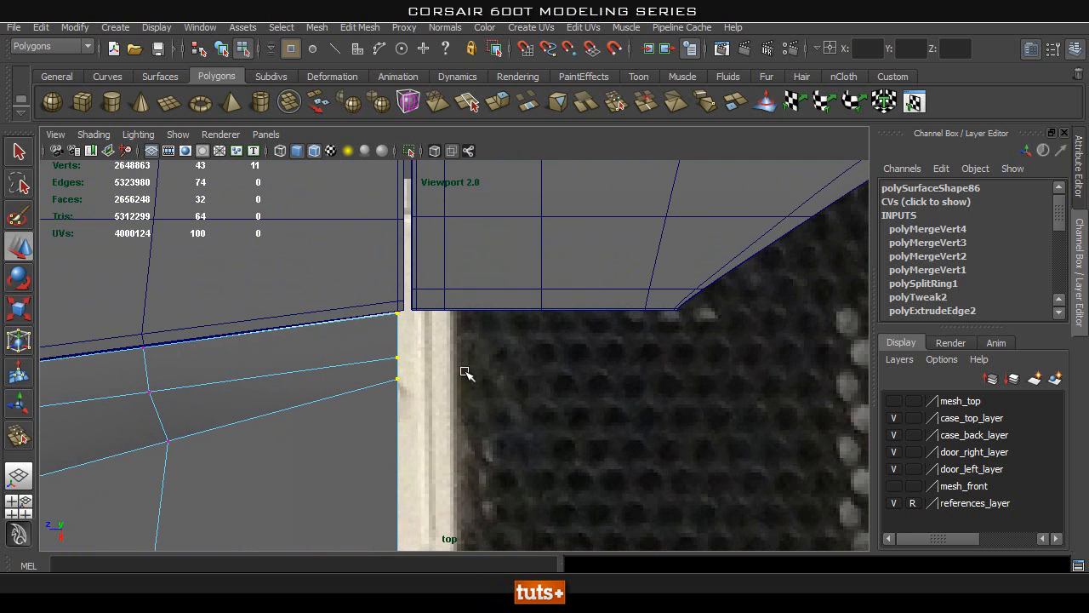
Step: Examine the panel's aligned straight end against the neighbouring shell in the top and perspective views, leaving component editing
scroll(436, 355, down, 3)
mouse_move(418, 323)
middle_down()
mouse_move(431, 326)
mouse_move(417, 324)
middle_up()
alt+right_drag(418, 322, 348, 477)
alt+middle_drag(348, 477, 352, 221)
alt+right_drag(399, 350, 391, 325)
alt+middle_drag(391, 325, 406, 369)
key(space)
drag(405, 370, 404, 330)
alt+drag(513, 369, 456, 341)
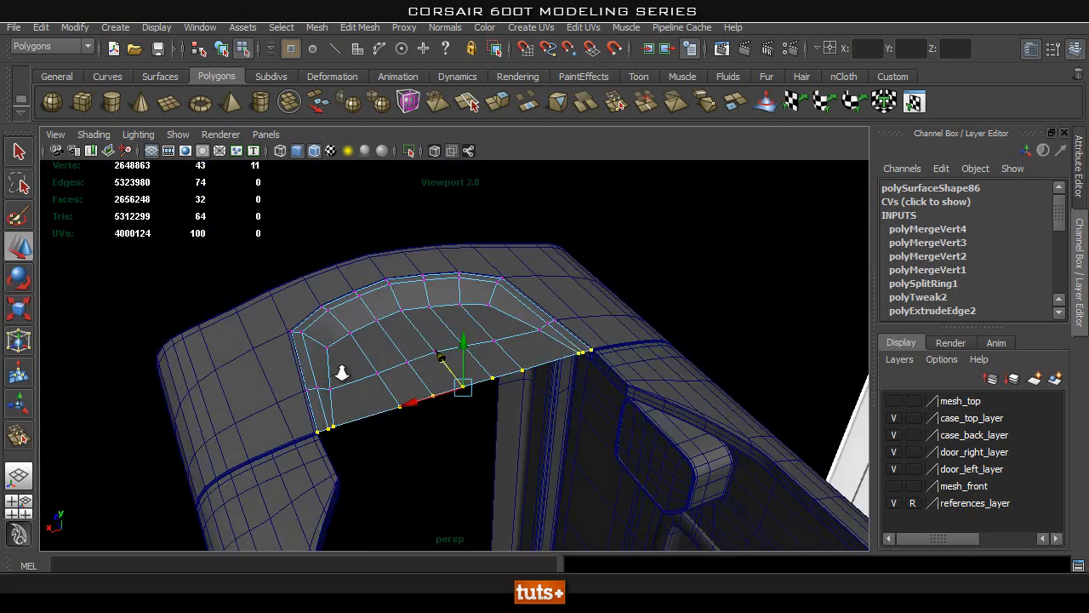
alt+right_drag(278, 363, 447, 374)
key(q)
right_drag(511, 289, 584, 268)
alt+drag(379, 351, 331, 397)
Step: Select the second vertex pair out from the panel's centreline, on the middle row and straight end, and scale it outward across the case's width
click(448, 387)
key(space)
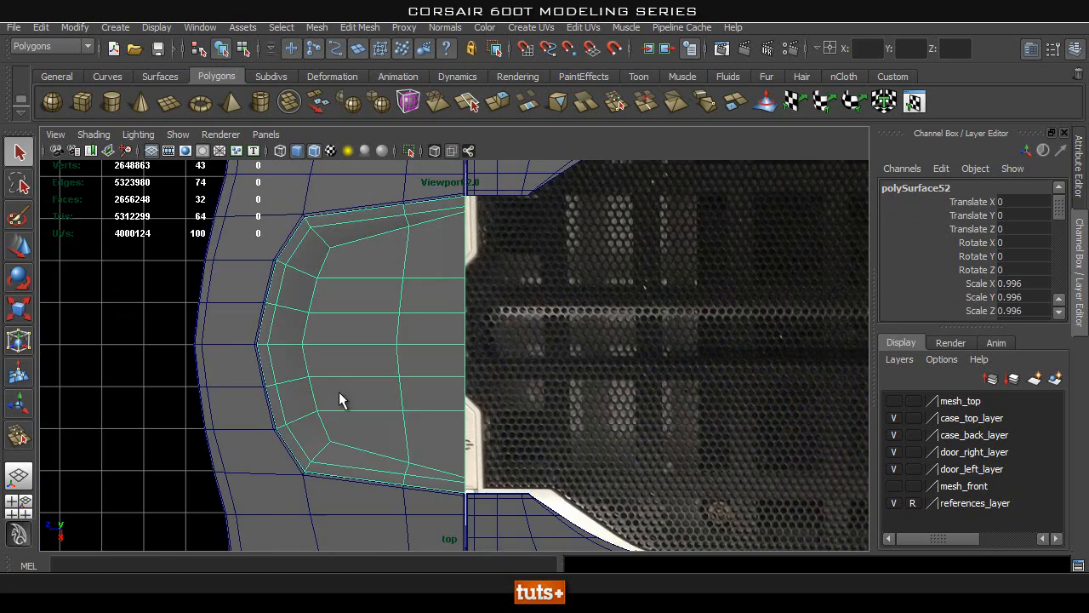
alt+right_drag(253, 394, 396, 355)
alt+middle_drag(396, 356, 396, 405)
right_drag(426, 296, 335, 299)
drag(369, 287, 563, 324)
key(w)
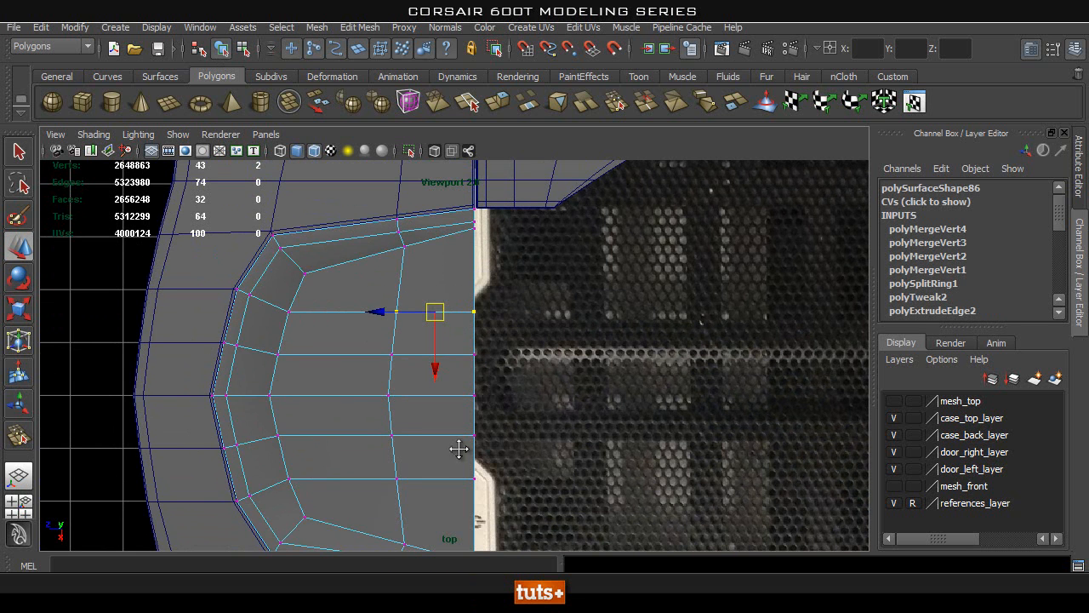
alt+middle_drag(462, 473, 450, 442)
shift+drag(464, 433, 359, 481)
key(r)
drag(423, 443, 423, 467)
key(space)
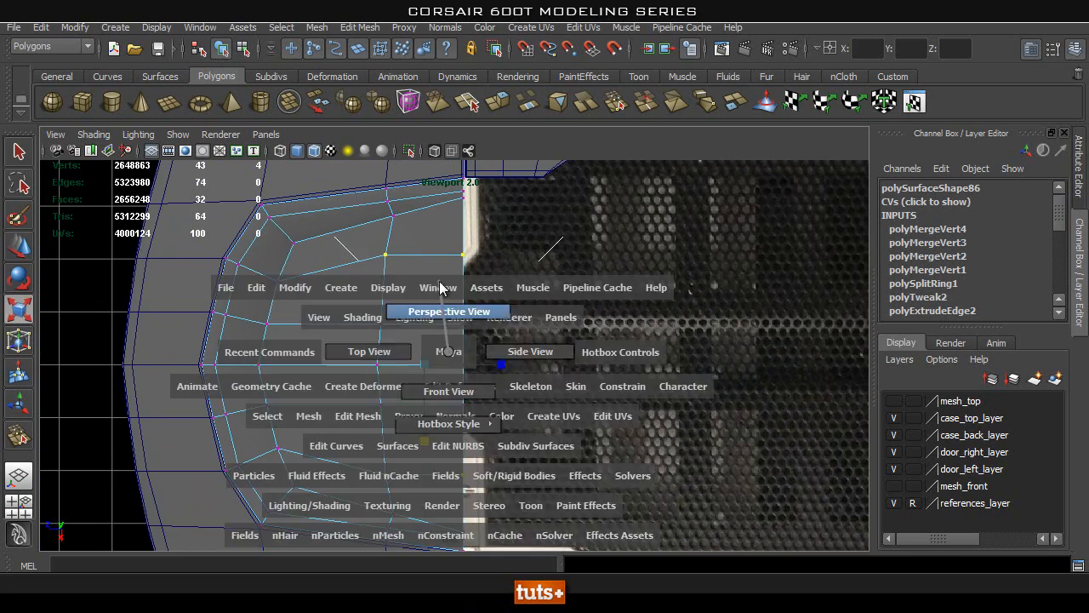
drag(501, 365, 501, 315)
alt+drag(554, 342, 519, 381)
Step: Scale only the straight end's second vertex pair from the centreline farther outward across the case's width
key(space)
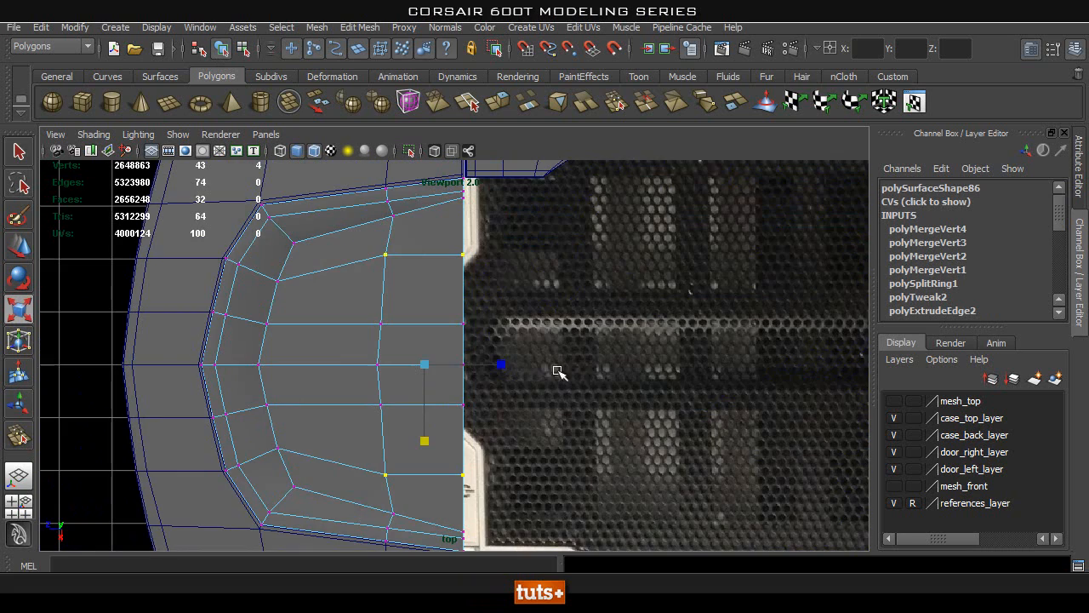
click(452, 284)
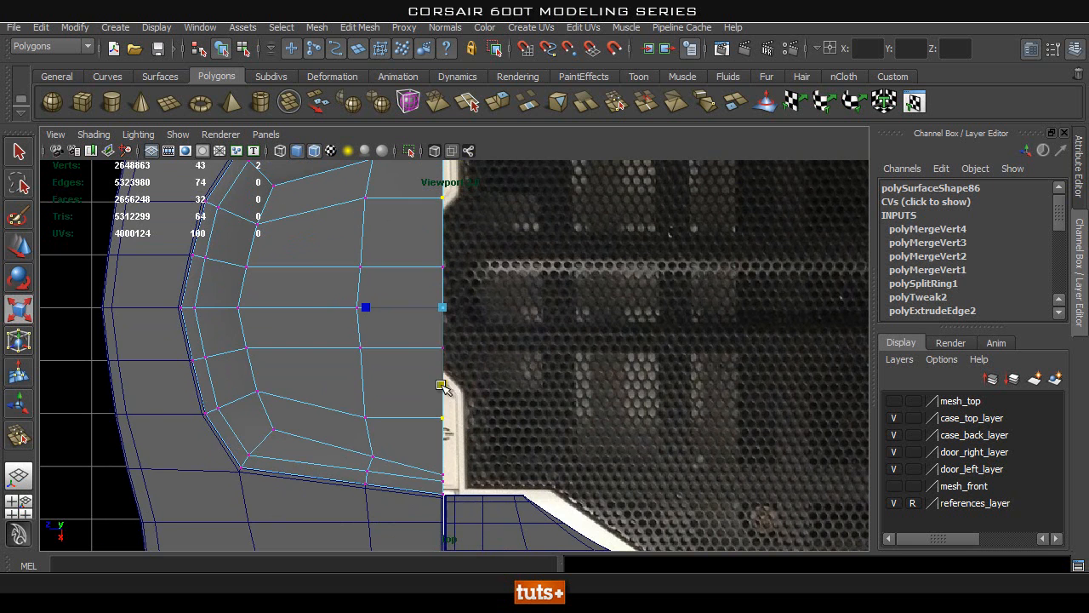
key(Right)
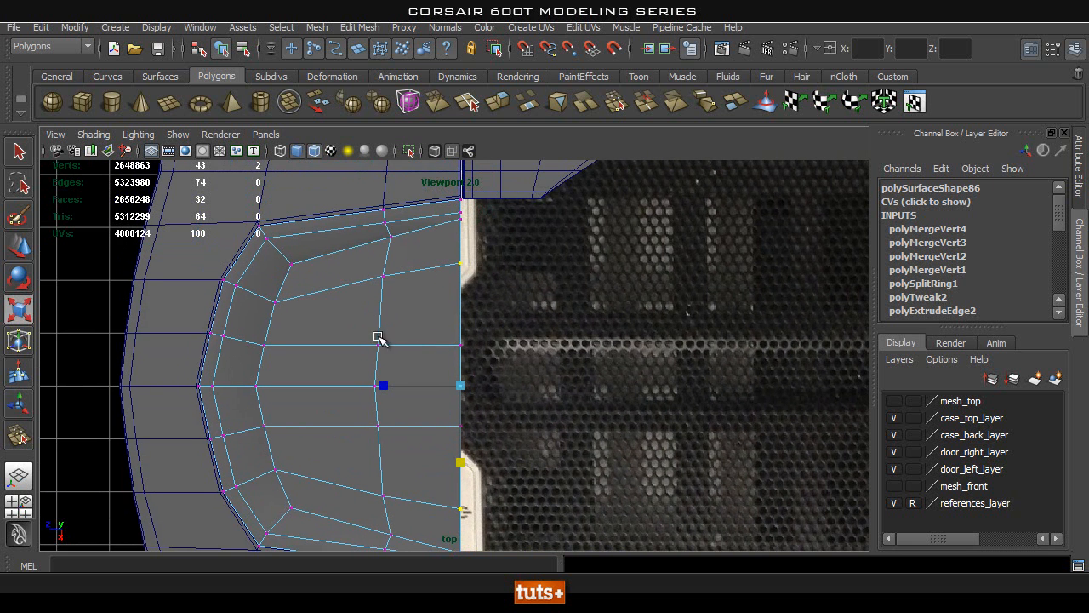
Step: Select the middle row's two vertices beside the centreline and scale them outward across the case's width
drag(414, 329, 365, 366)
shift+drag(404, 407, 351, 455)
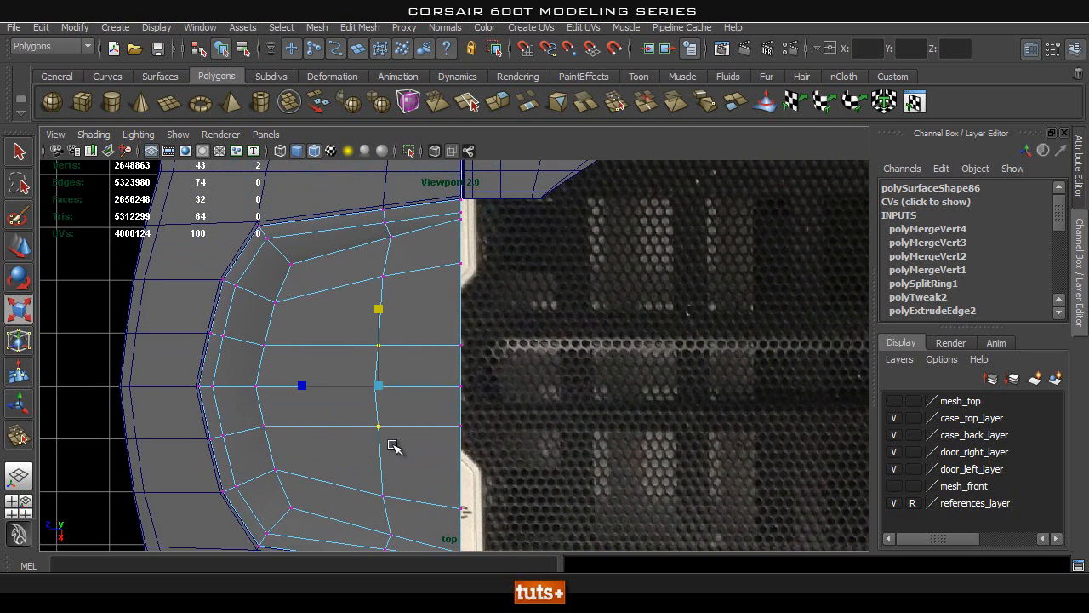
key(r)
drag(379, 387, 377, 397)
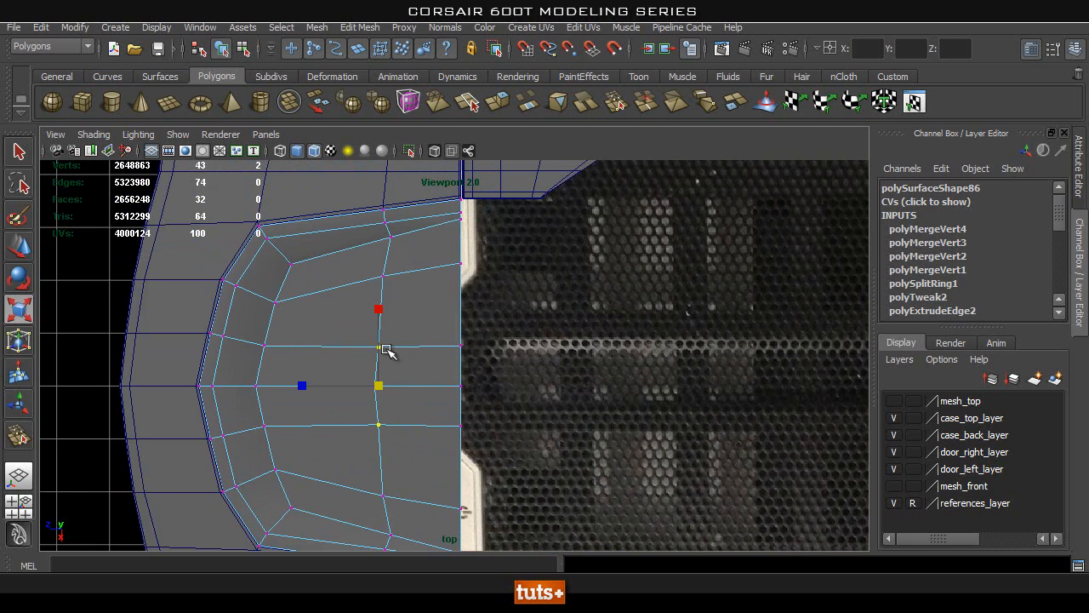
drag(378, 309, 378, 281)
Step: Spread the straight end's two vertices beside the centreline outward across the case's width to fan out the edges
alt+middle_drag(518, 356, 461, 316)
click(382, 301)
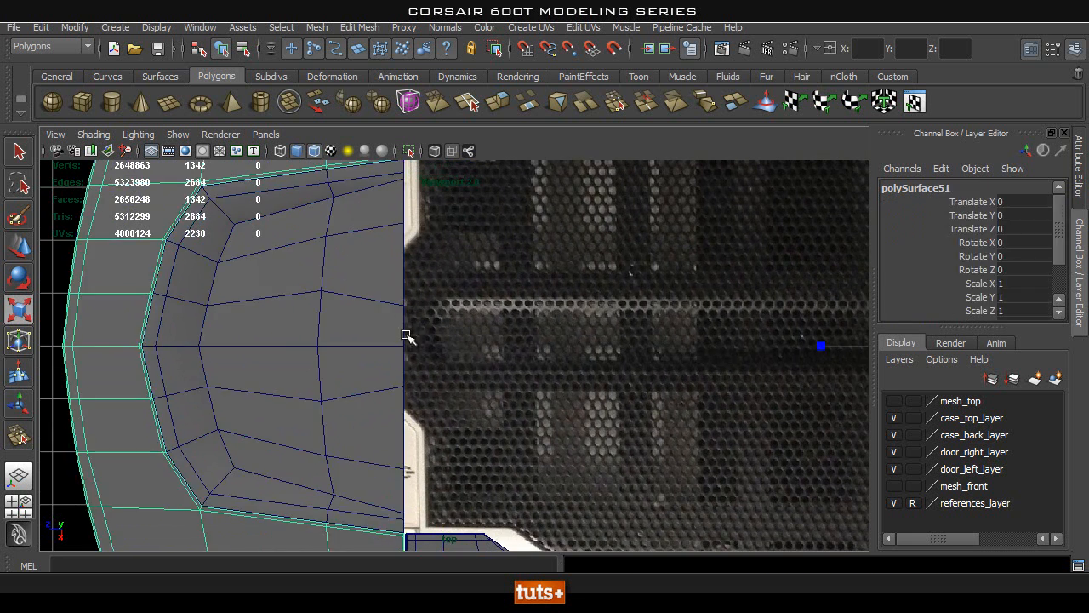
click(382, 284)
right_drag(382, 282, 344, 265)
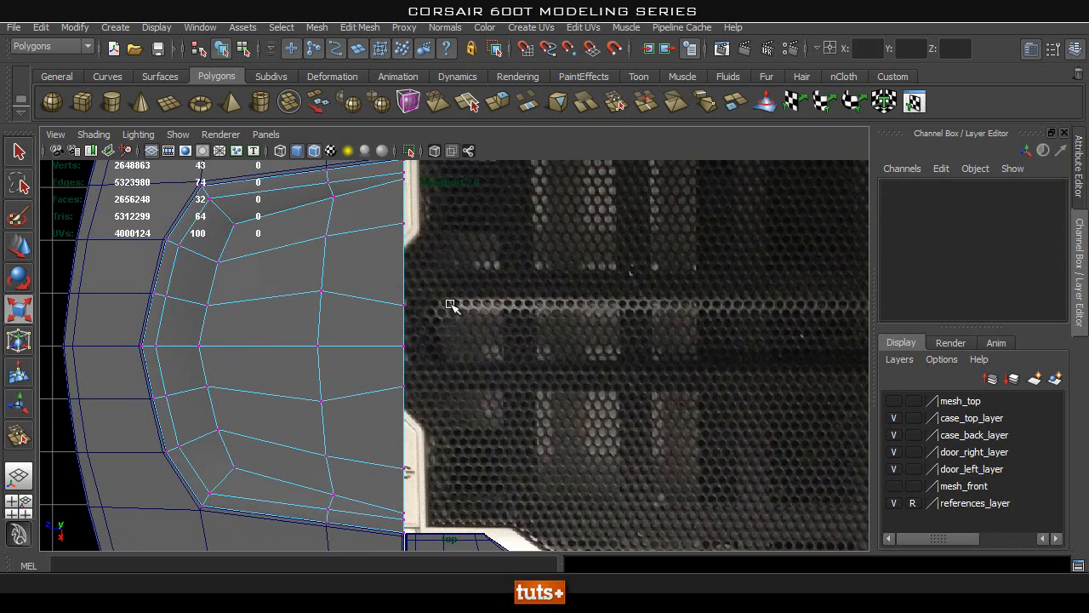
drag(449, 297, 389, 311)
shift+drag(438, 355, 406, 474)
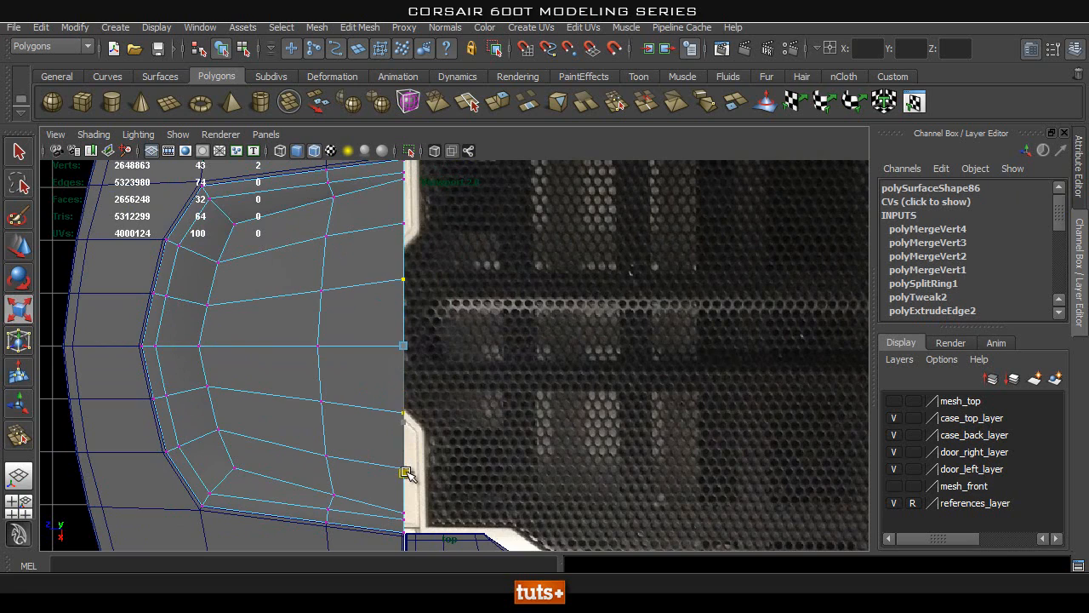
Step: Preview the panel with smoothing in the perspective view, check its surface, and return it to the unsmoothed display
key(space)
drag(354, 439, 360, 369)
alt+drag(486, 377, 319, 315)
key(q)
right_drag(511, 297, 516, 243)
alt+drag(515, 243, 460, 365)
click(555, 325)
key(3)
click(765, 213)
alt+drag(765, 214, 708, 258)
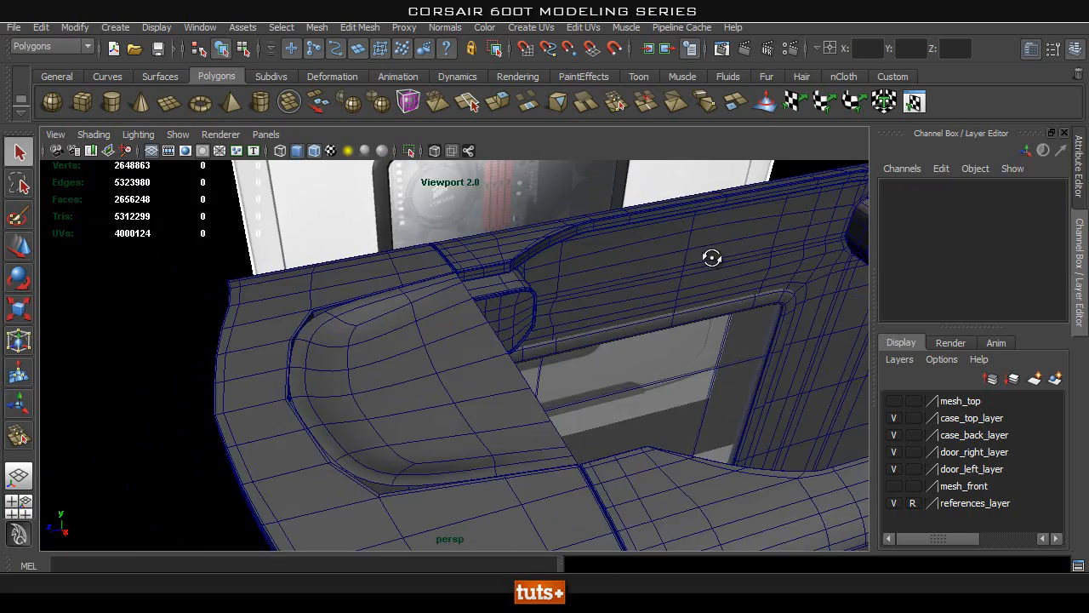
alt+drag(647, 286, 451, 388)
click(482, 396)
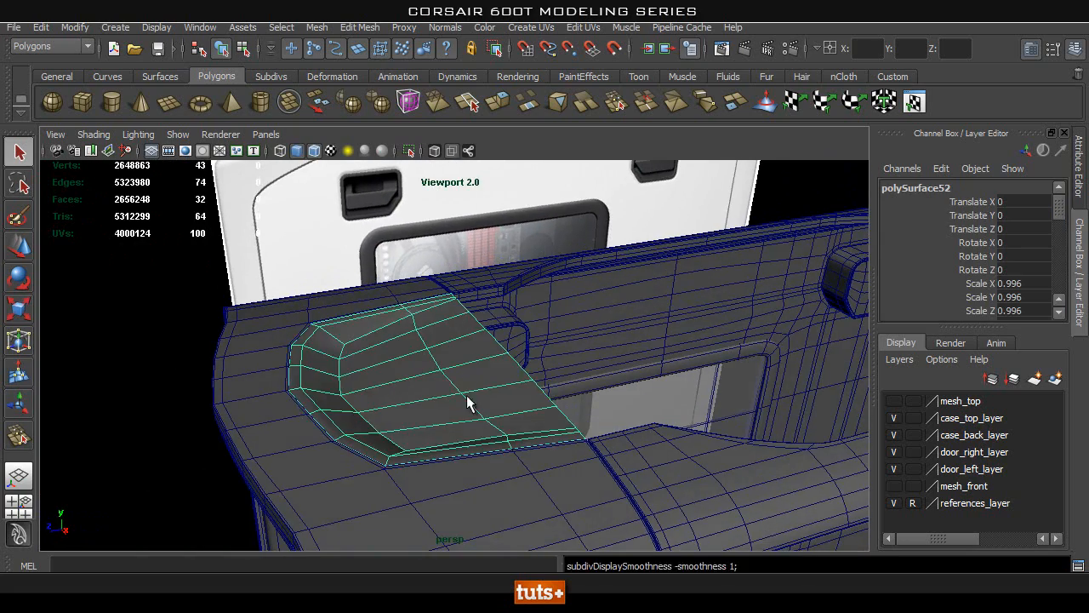
Step: Examine the unsmoothed panel's edge flow and recessed border from several angles in the perspective view
alt+right_drag(482, 397, 636, 375)
alt+drag(637, 375, 549, 411)
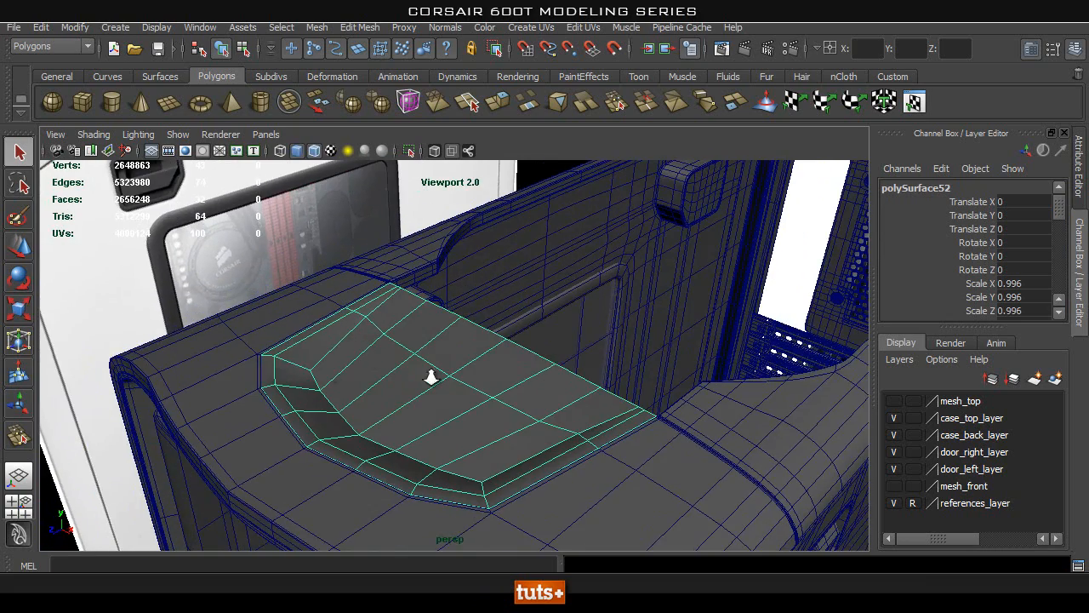
alt+right_drag(339, 366, 538, 398)
alt+middle_drag(538, 398, 503, 360)
alt+drag(503, 359, 453, 387)
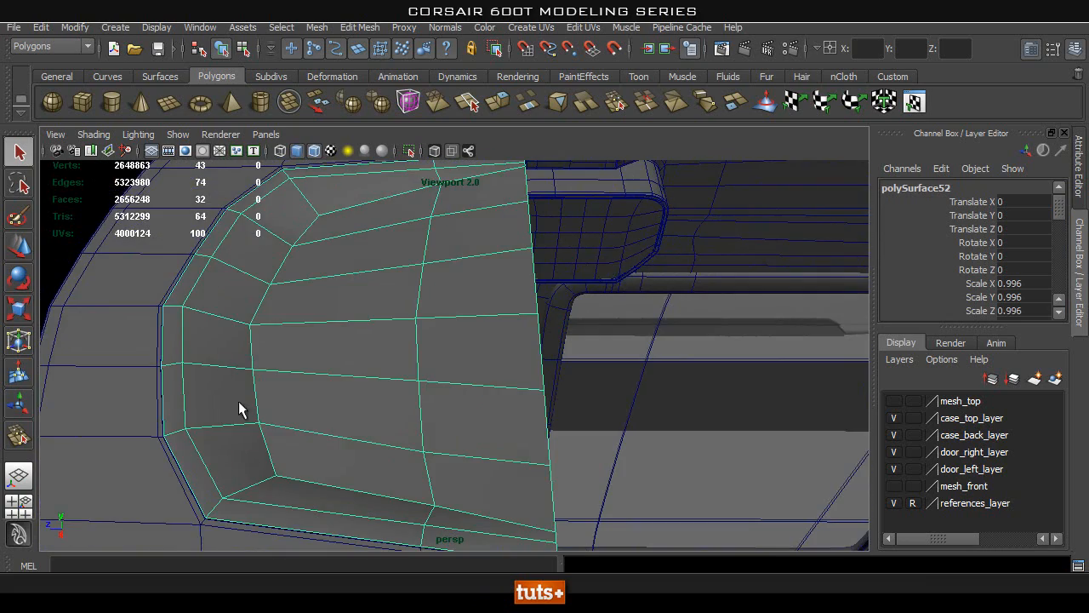
alt+drag(353, 336, 326, 355)
alt+right_drag(326, 355, 474, 366)
alt+right_drag(410, 379, 360, 340)
alt+drag(360, 340, 287, 358)
Step: Show the shell in X-Ray in the top view and compare the panel's edges with the reference image's ports and round knob
key(space)
alt+right_drag(287, 358, 399, 210)
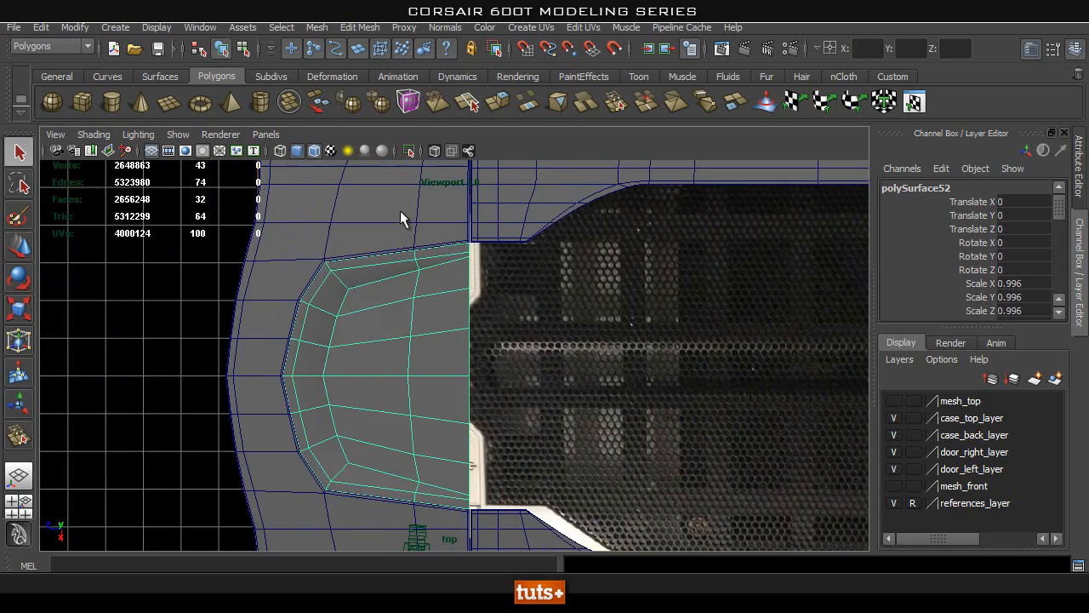
click(437, 150)
alt+right_drag(391, 357, 480, 357)
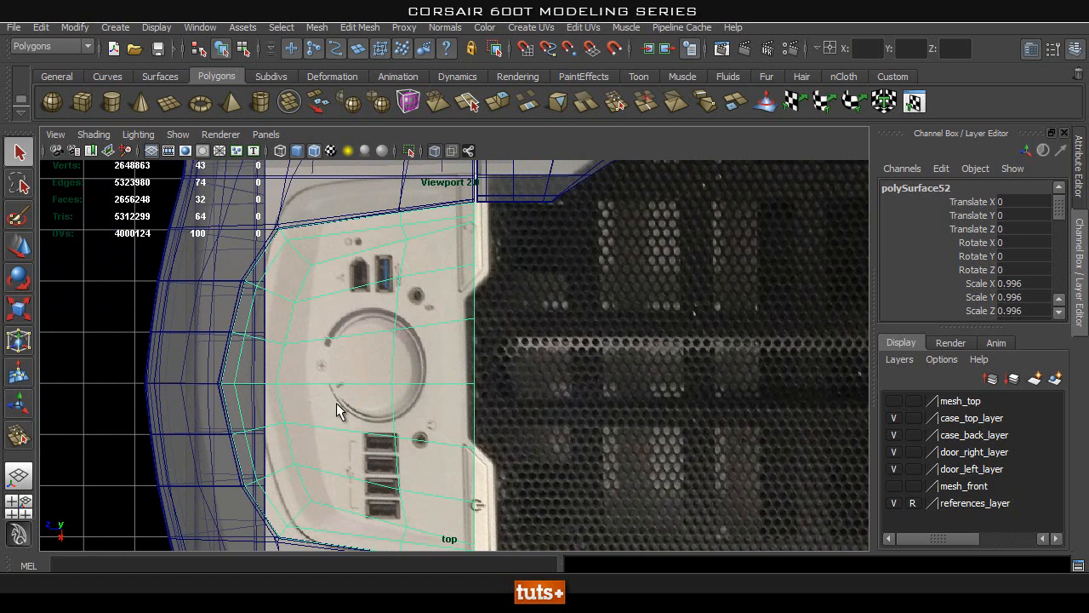
alt+right_drag(389, 413, 420, 403)
mouse_move(397, 389)
alt+middle_down()
mouse_move(381, 319)
mouse_move(384, 404)
alt+middle_up()
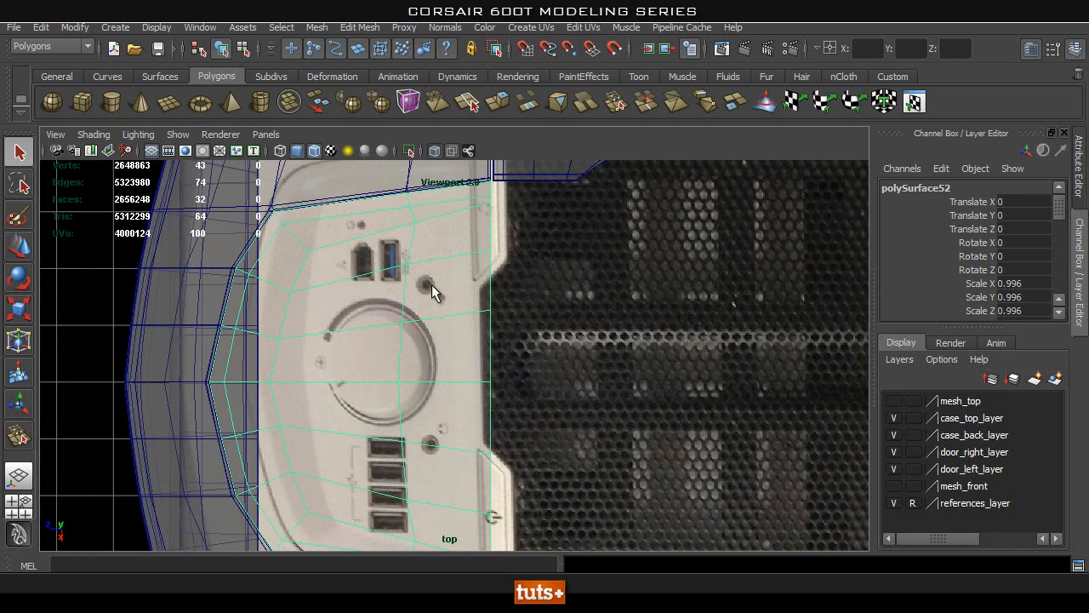
alt+middle_drag(398, 433, 383, 371)
key(space)
drag(384, 372, 385, 332)
alt+drag(486, 377, 364, 338)
key(space)
alt+middle_drag(357, 356, 376, 396)
alt+right_drag(376, 396, 400, 392)
alt+middle_drag(394, 392, 426, 373)
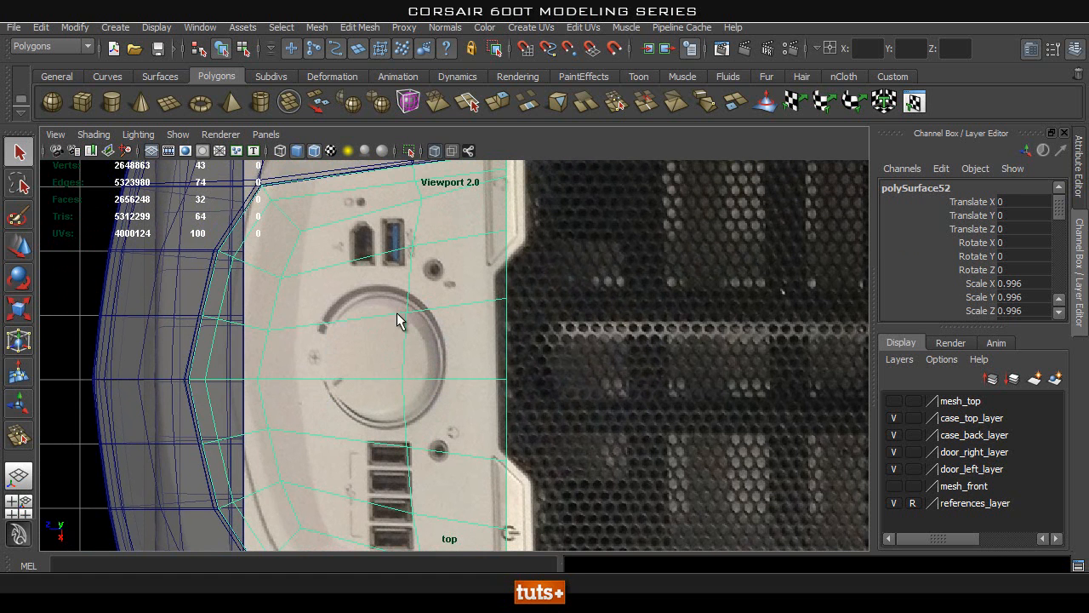
scroll(323, 366, down, 3)
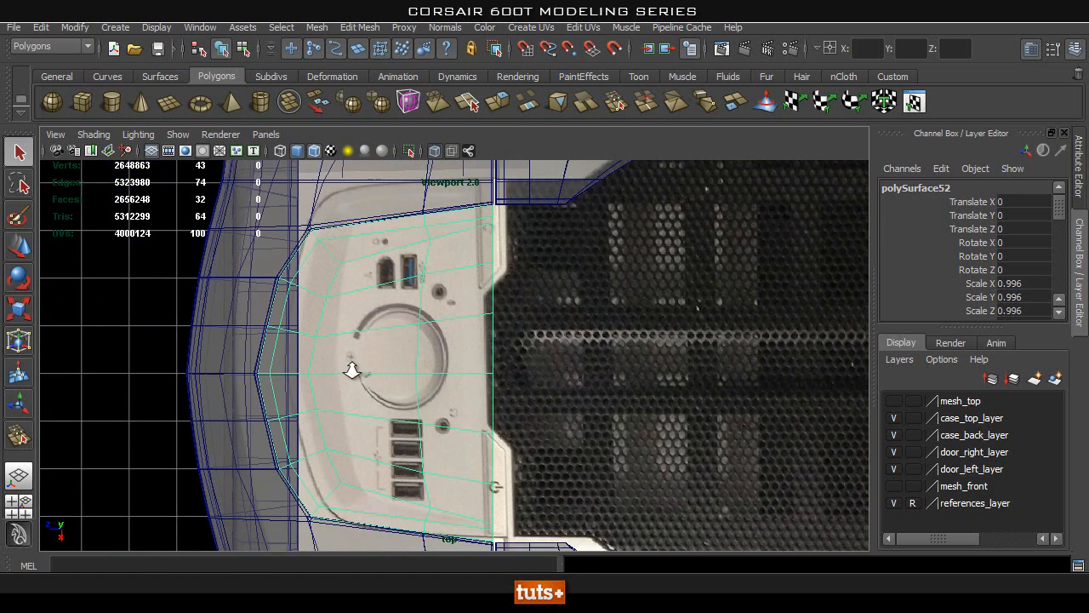
mouse_move(372, 372)
alt+middle_down()
mouse_move(334, 327)
mouse_move(355, 369)
alt+middle_up()
Step: Switch the panel to edge mode, compare its crosswise middle edges with the reference knob, and turn X-Ray display off
right_drag(369, 288, 364, 278)
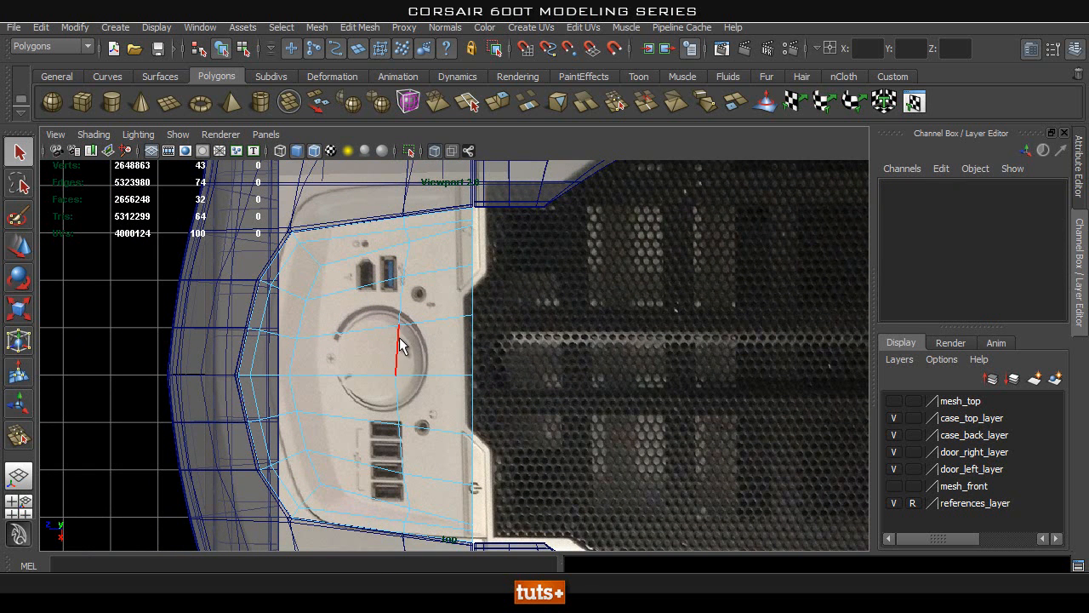
scroll(409, 315, up, 2)
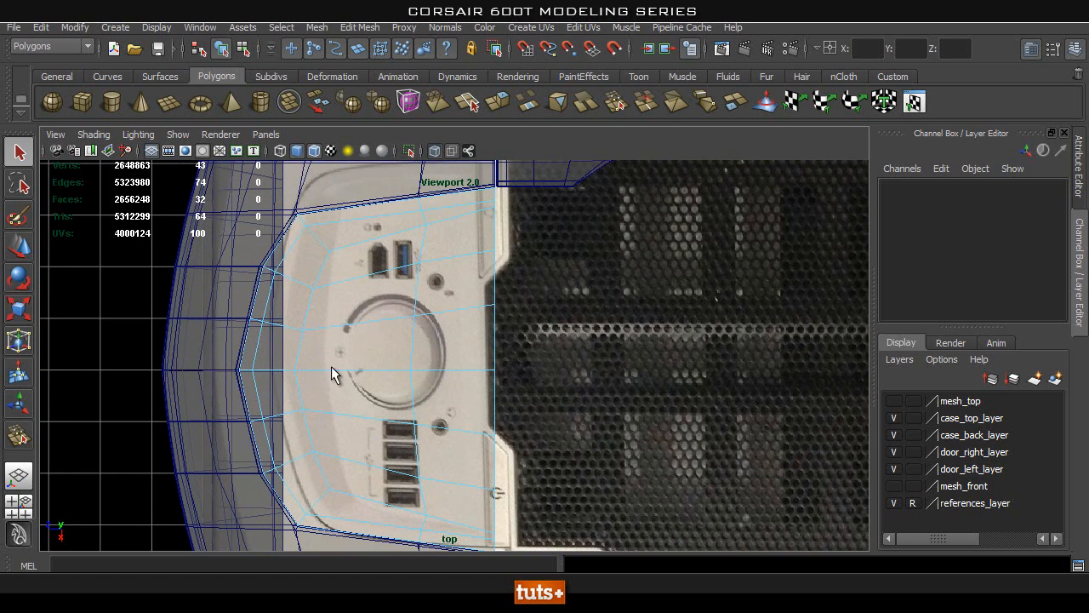
mouse_move(409, 347)
alt+middle_down()
mouse_move(410, 371)
mouse_move(413, 318)
mouse_move(383, 308)
mouse_move(394, 355)
alt+middle_up()
alt+right_drag(316, 349, 476, 349)
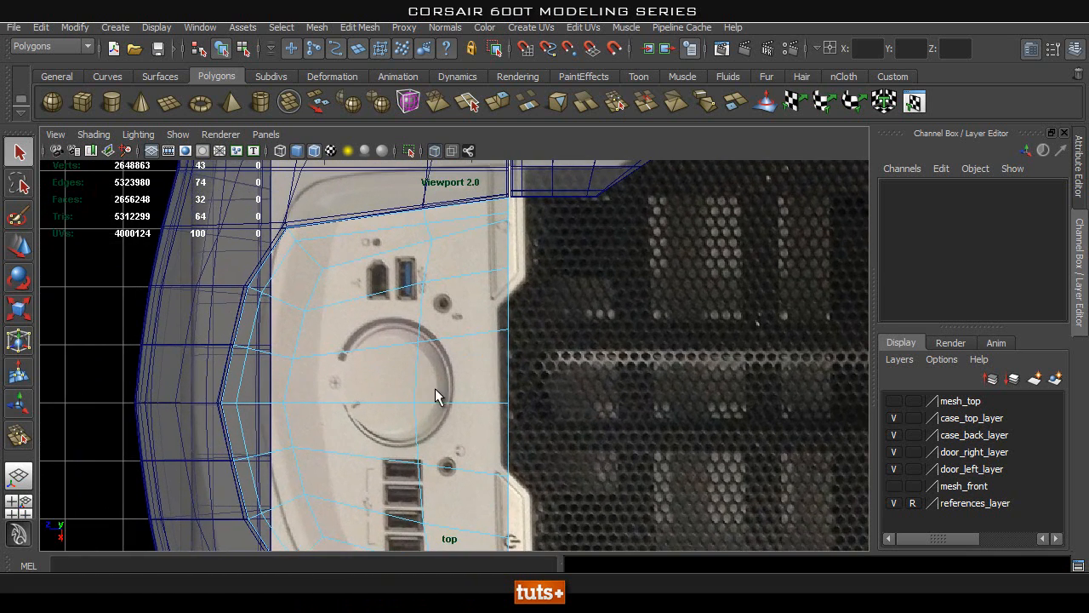
click(434, 151)
alt+middle_drag(433, 349, 399, 335)
click(434, 151)
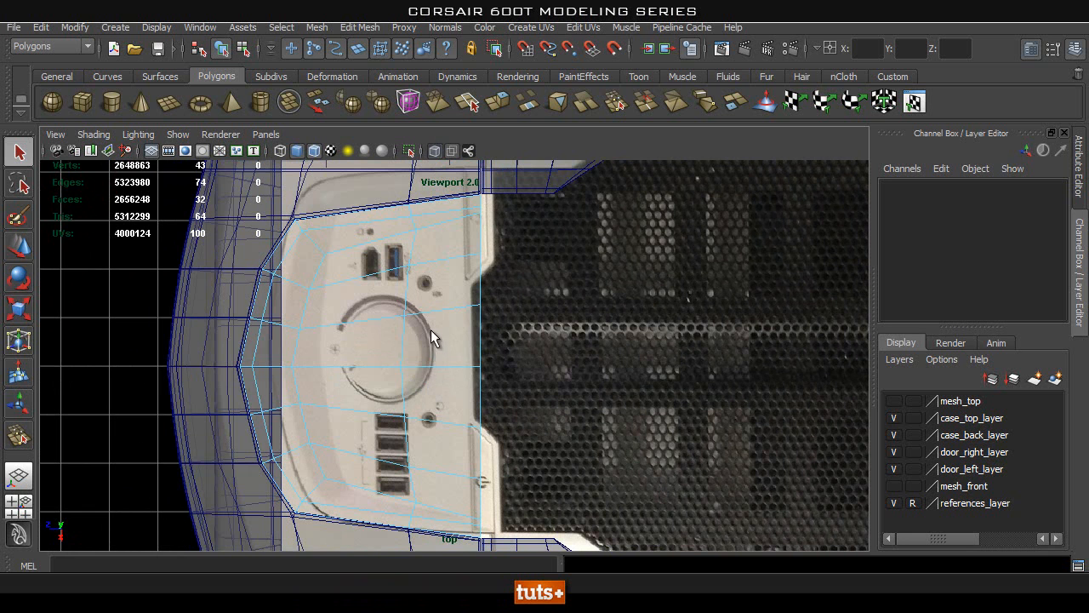
click(434, 151)
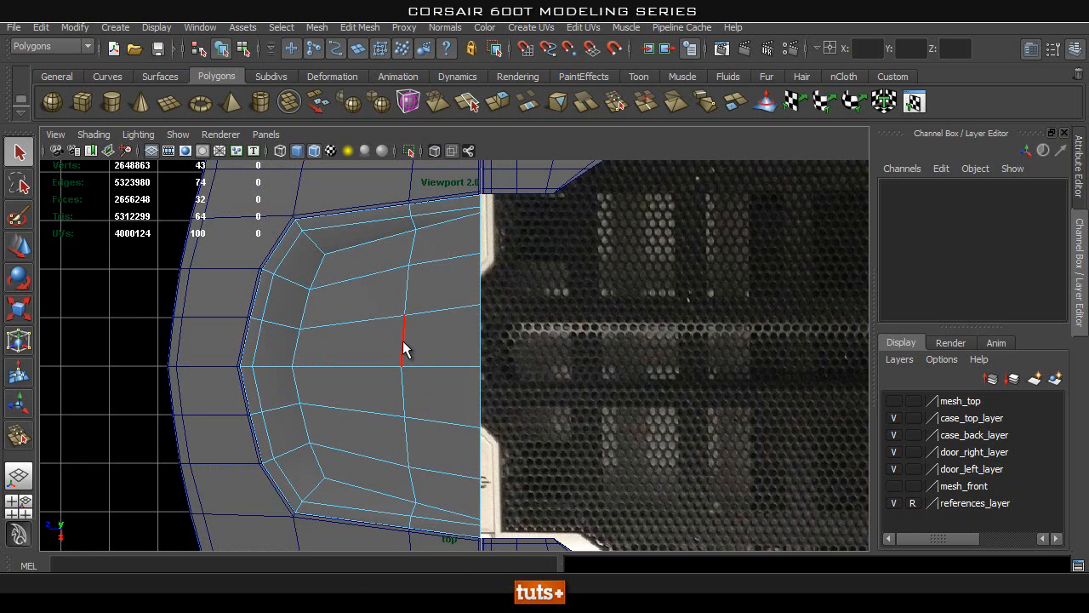
Step: Select the crosswise edge loop through the panel's middle and examine its bend near the side border
click(403, 349)
alt+middle_drag(408, 342, 499, 348)
alt+right_drag(499, 348, 384, 340)
alt+middle_drag(384, 341, 405, 316)
alt+right_drag(367, 339, 423, 332)
alt+middle_drag(440, 292, 430, 359)
alt+right_drag(389, 364, 513, 345)
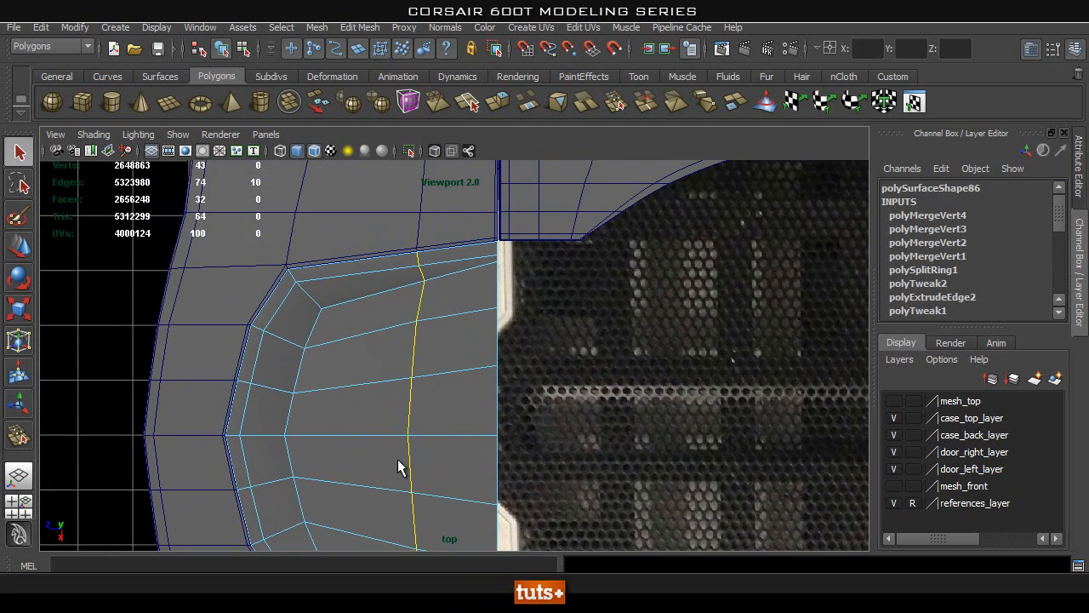
alt+middle_drag(393, 310, 399, 298)
alt+right_drag(399, 299, 491, 291)
alt+middle_drag(407, 257, 450, 345)
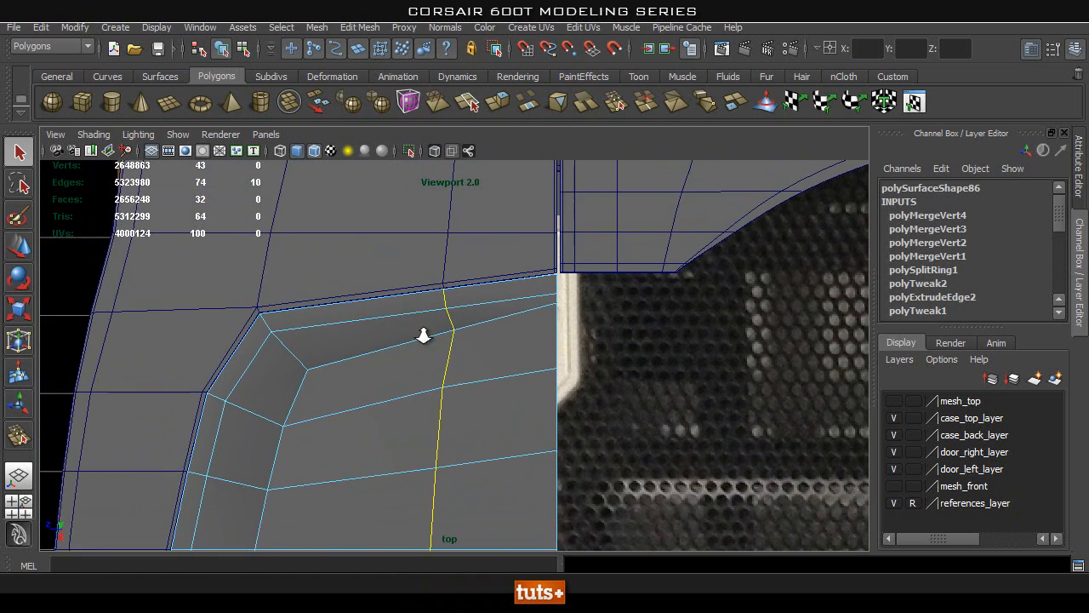
alt+right_drag(409, 335, 505, 347)
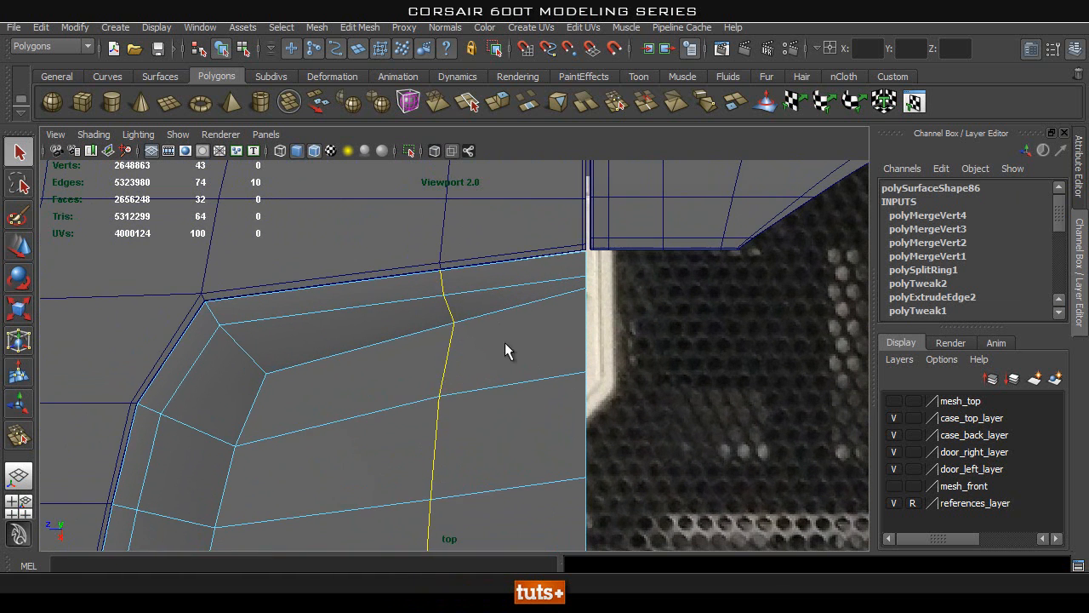
Step: Switch to vertex mode and select the five central vertices of the panel's crosswise middle row
click(454, 324)
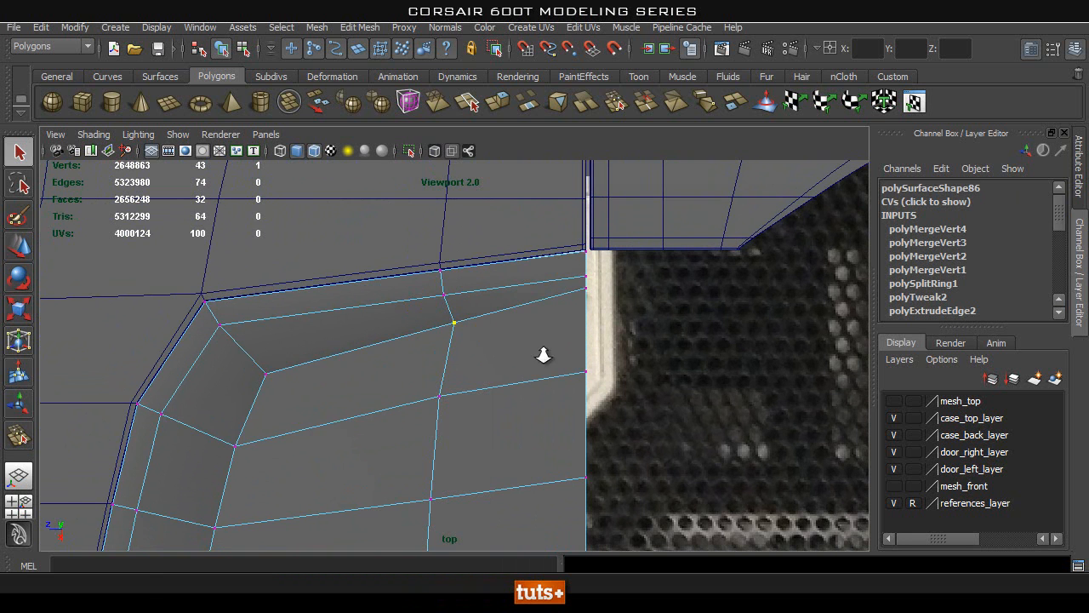
scroll(425, 348, down, 4)
drag(418, 284, 451, 494)
alt+middle_drag(451, 494, 442, 411)
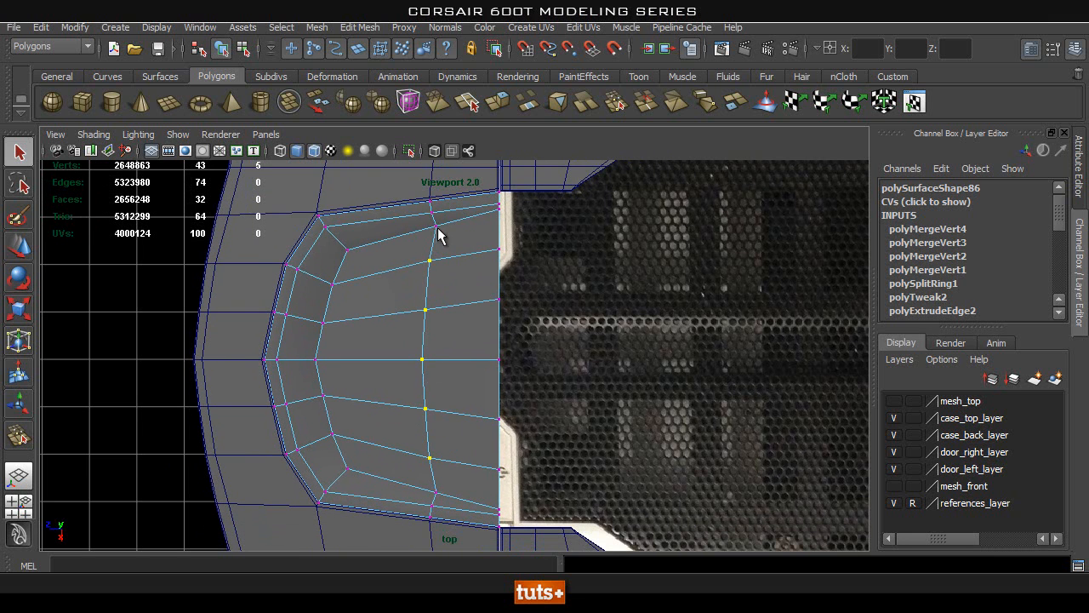
Step: Try moving the five selected middle-row vertices along the case's length in the top and perspective views
key(w)
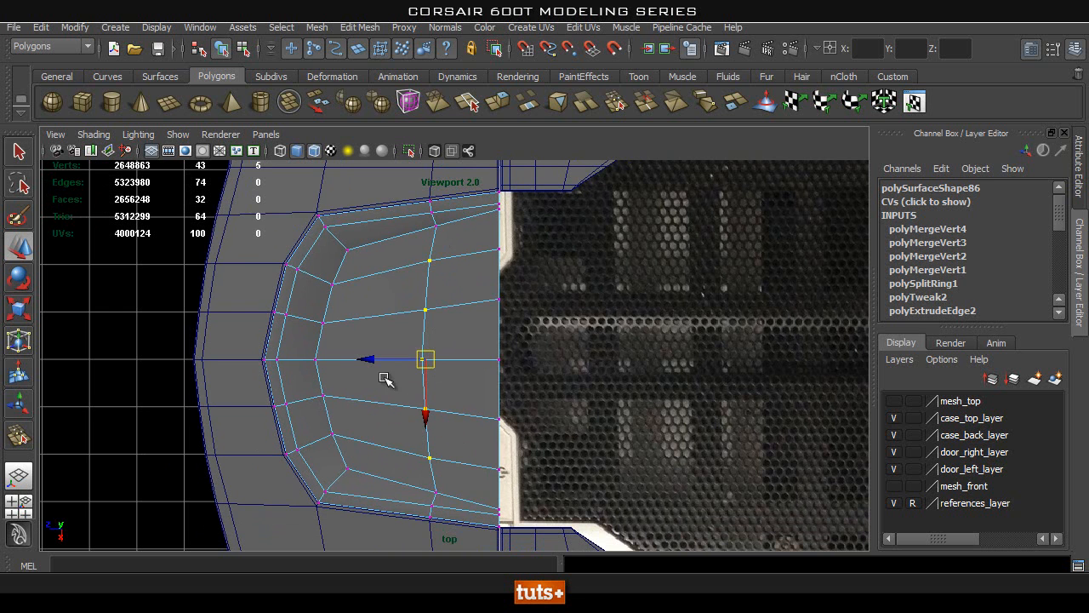
drag(364, 356, 395, 359)
key(ctrl+z)
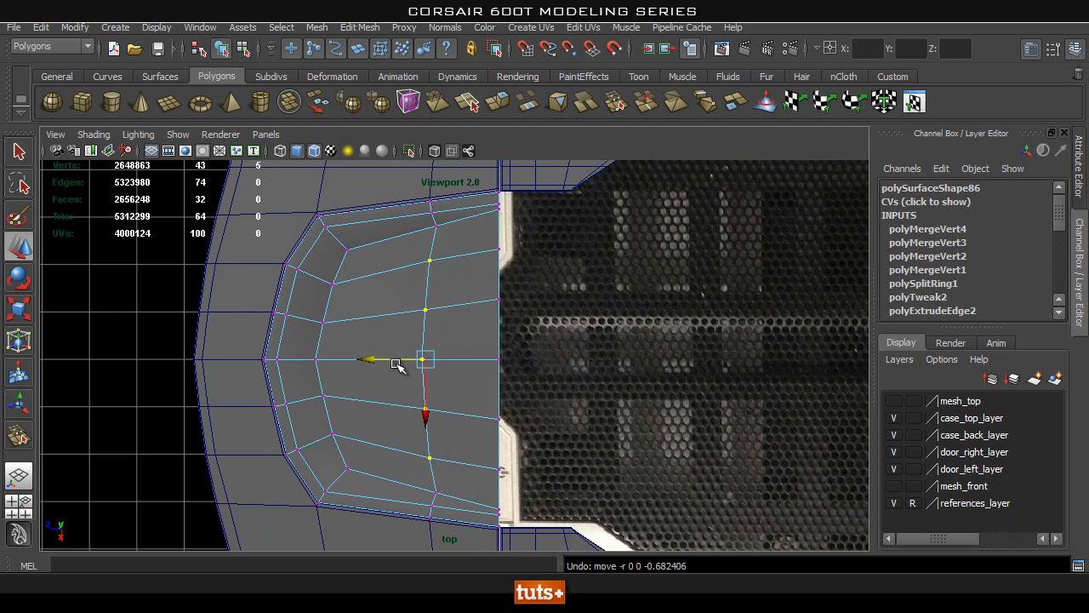
key(space)
alt+drag(548, 382, 359, 381)
scroll(411, 405, up, 2)
alt+drag(420, 396, 379, 412)
middle_drag(490, 278, 430, 414)
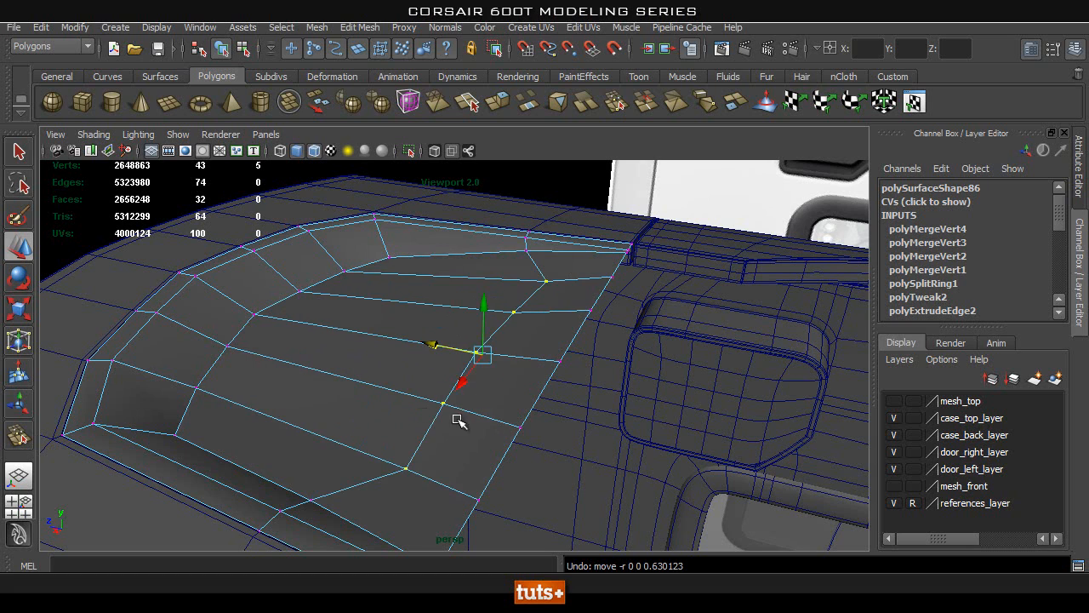
key(z)
alt+drag(426, 409, 441, 297)
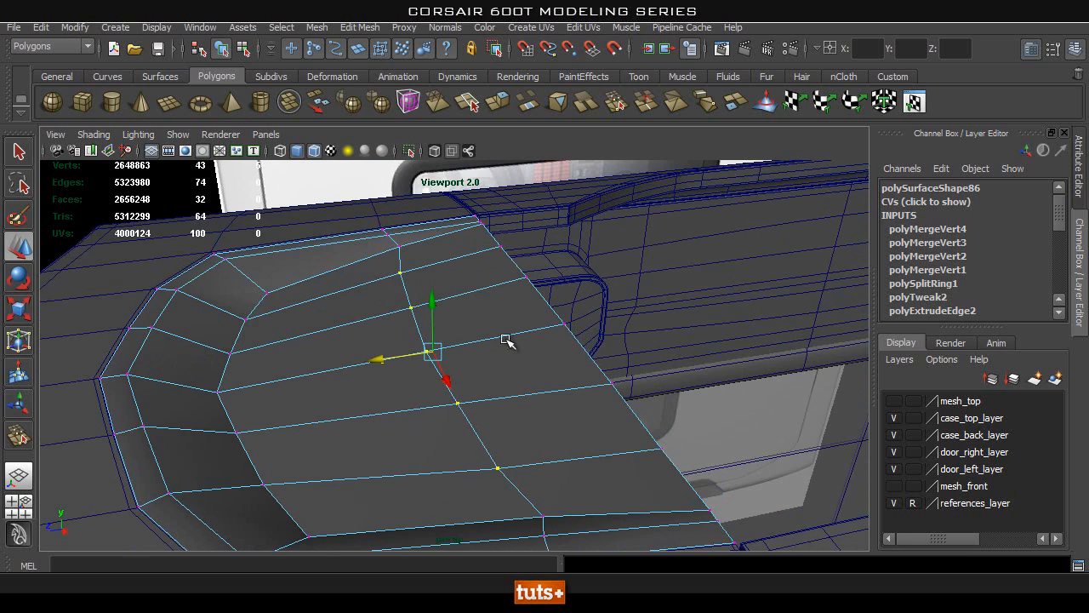
Step: Switch the panel to edge mode and select the crosswise edge loop through its middle
alt+drag(504, 342, 438, 370)
alt+drag(506, 371, 436, 363)
key(space)
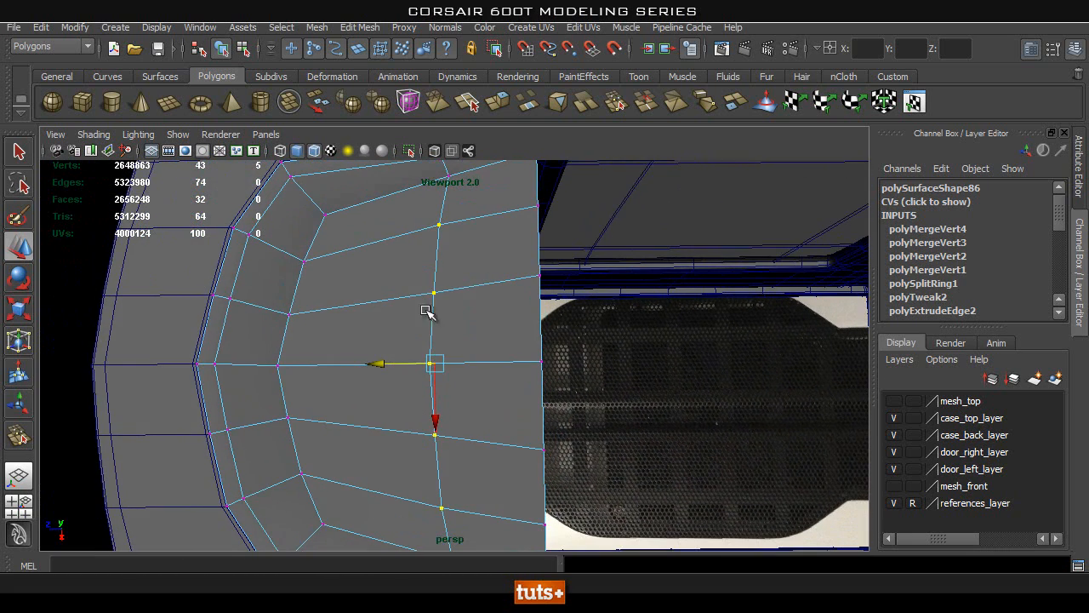
alt+drag(433, 417, 474, 384)
alt+right_drag(451, 316, 440, 248)
key(q)
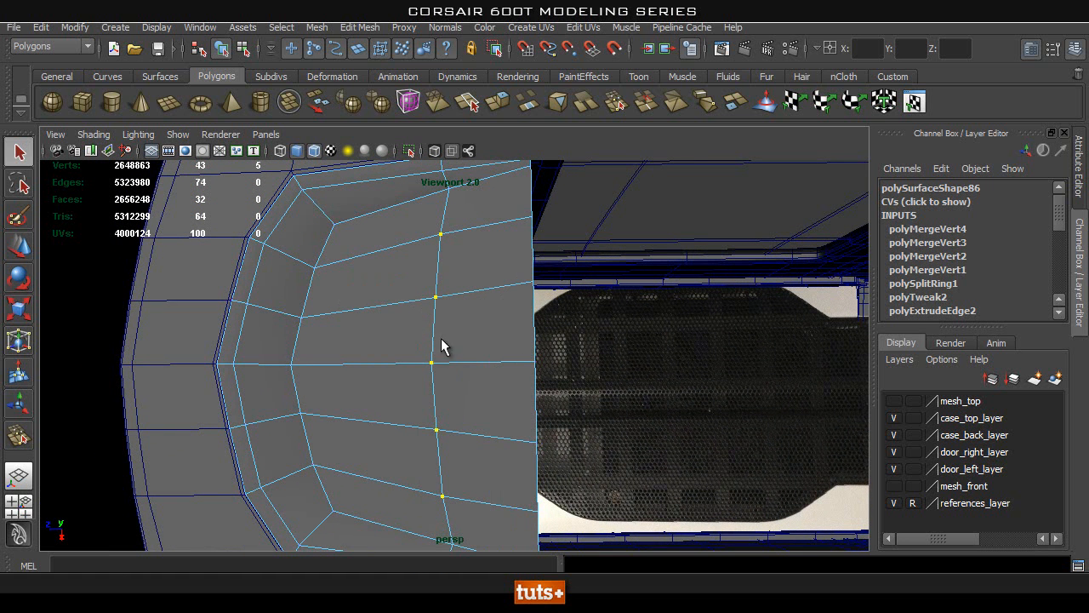
double_click(435, 336)
alt+drag(436, 337, 450, 324)
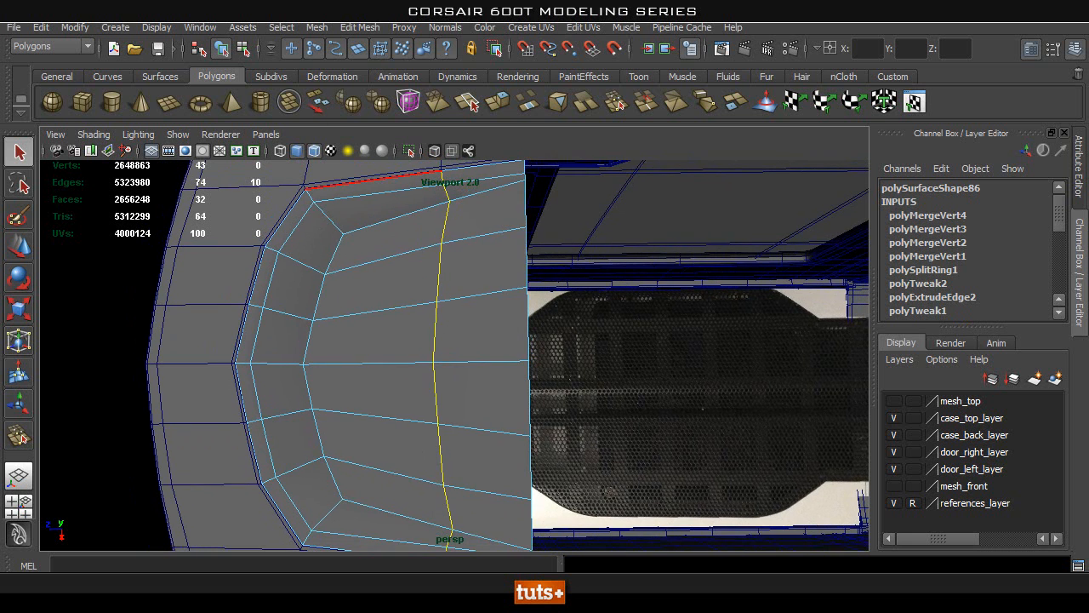
Step: Slide the selected middle edge loop slightly toward the panel's curved front end with the Slide Edge Tool
click(360, 27)
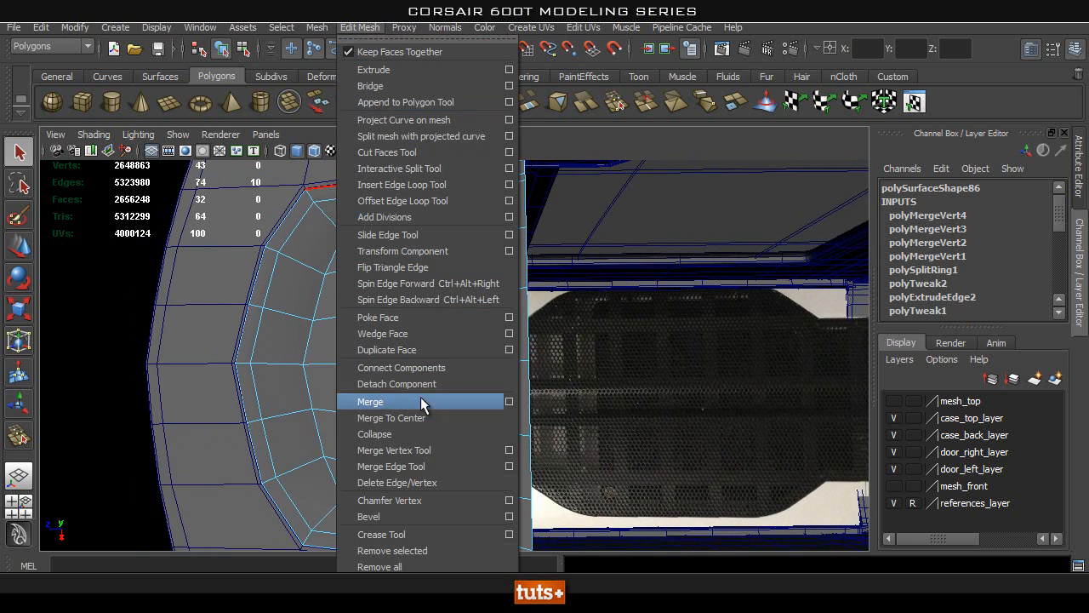
click(427, 241)
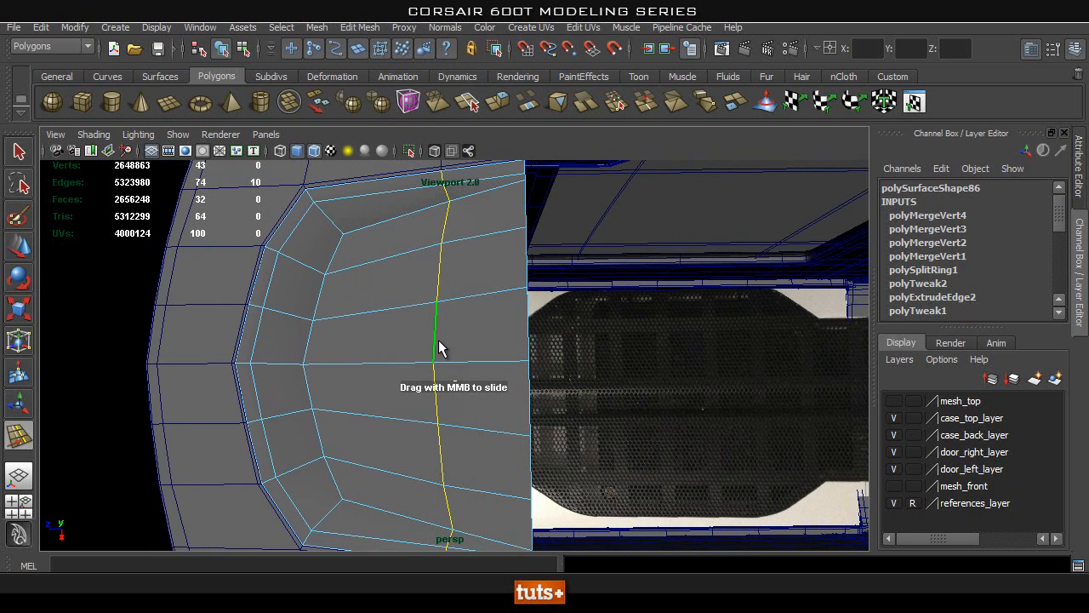
mouse_move(427, 341)
middle_down()
mouse_move(440, 340)
mouse_move(417, 349)
middle_up()
drag(432, 348, 422, 349)
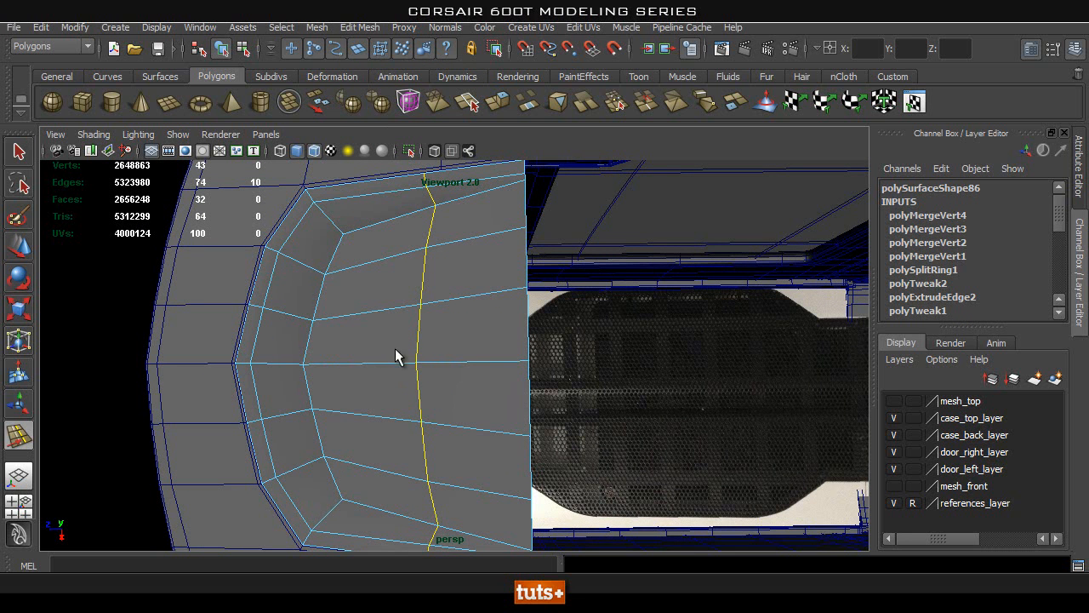
Step: Turn on X-Ray display and compare the slid edge loop with the reference knob in the top view
alt+right_drag(296, 397, 489, 358)
alt+right_drag(423, 349, 432, 349)
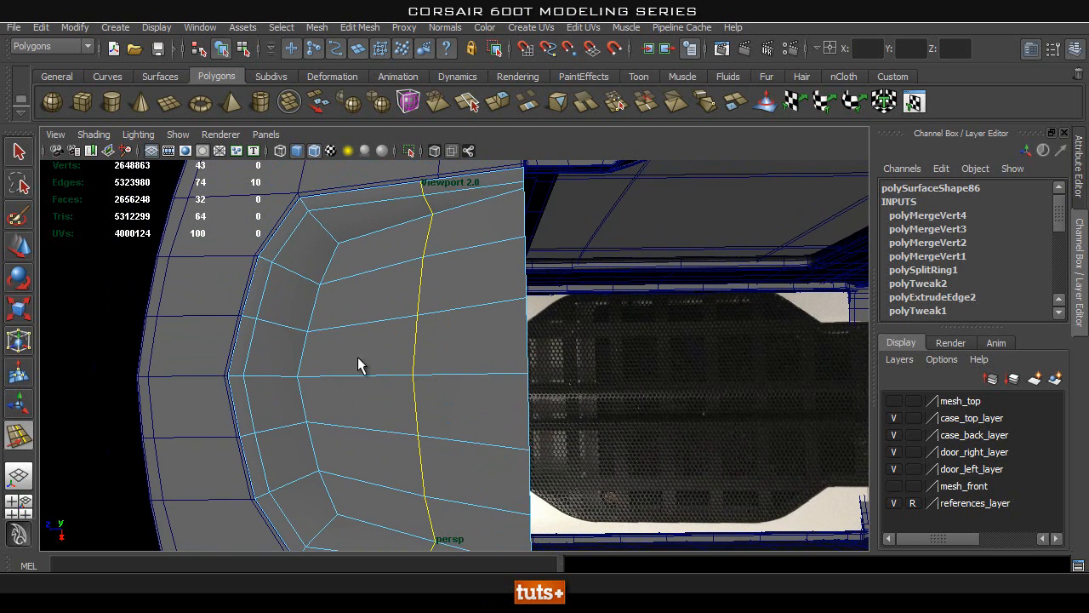
click(436, 153)
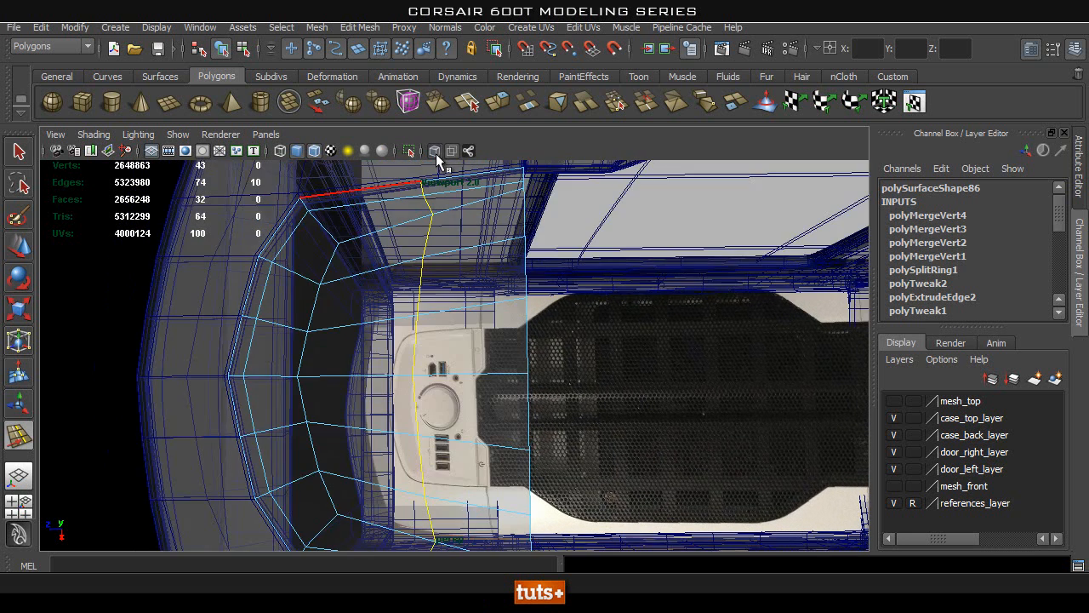
key(space)
drag(442, 344, 340, 347)
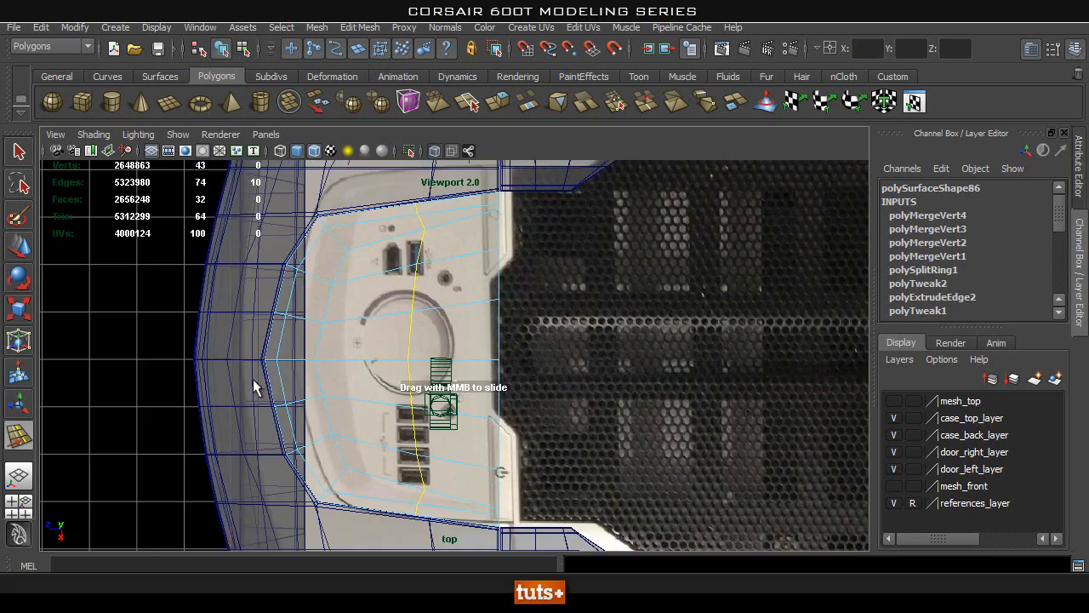
alt+right_drag(400, 371, 496, 366)
alt+middle_drag(379, 347, 403, 384)
alt+right_drag(404, 384, 416, 365)
alt+middle_drag(416, 364, 411, 301)
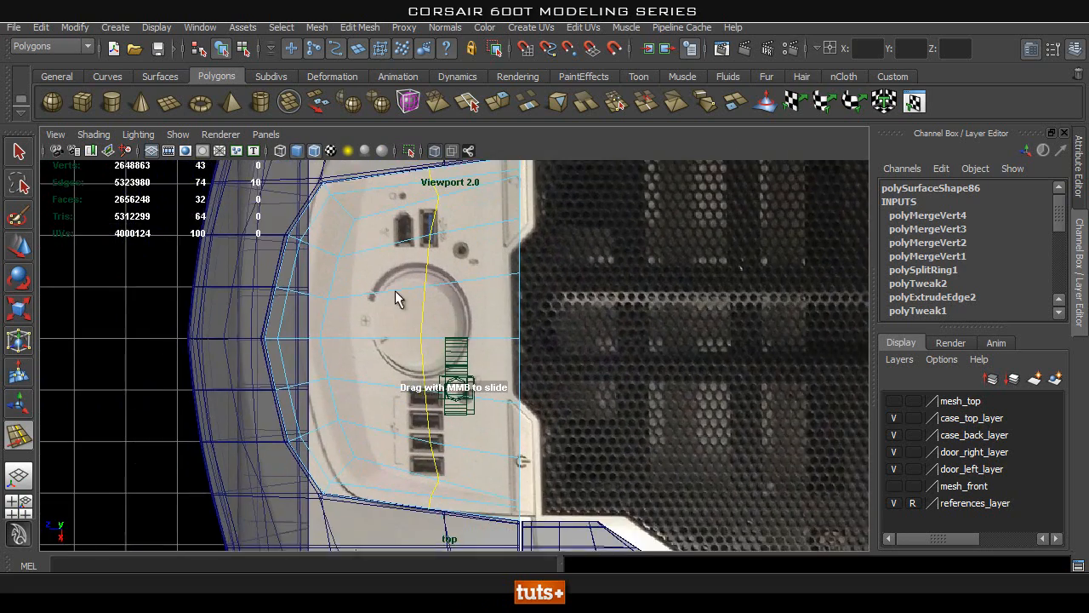
alt+right_drag(411, 301, 443, 283)
alt+middle_drag(443, 285, 449, 312)
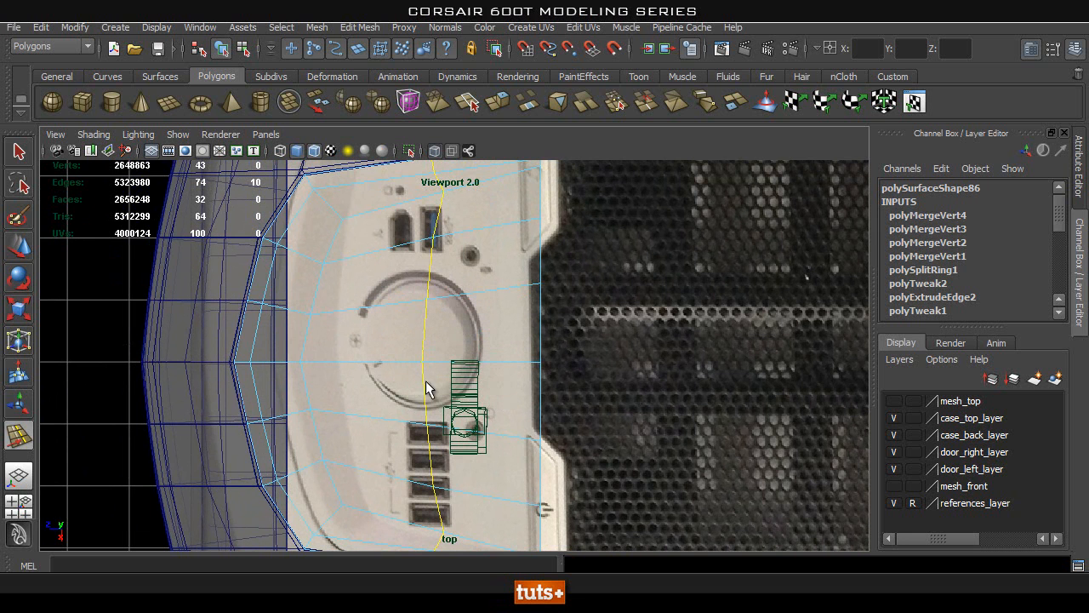
alt+middle_drag(432, 309, 434, 341)
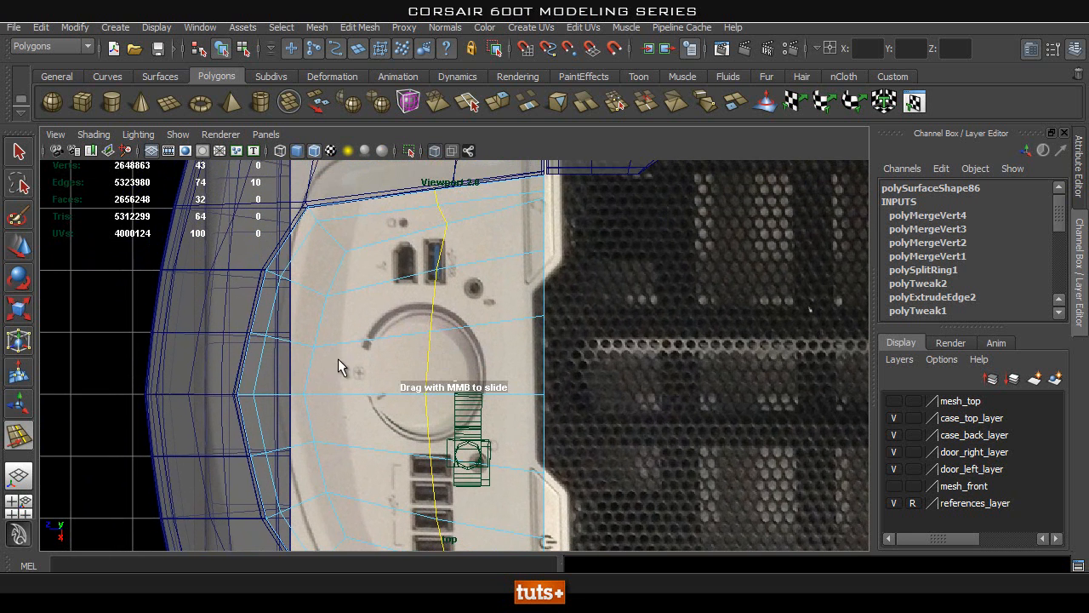
Step: Check the panel's edge layout against the reference ports and knob with X-Ray on and off, leaving it off
click(434, 152)
alt+middle_drag(401, 433, 440, 359)
click(433, 152)
scroll(431, 323, down, 1)
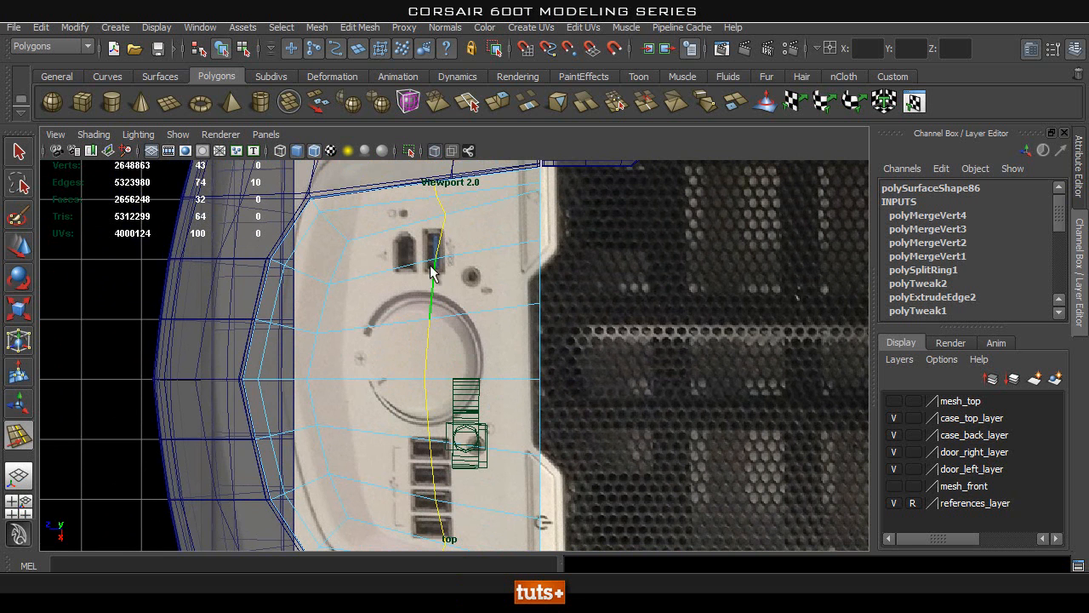
mouse_move(417, 366)
alt+middle_down()
mouse_move(427, 366)
mouse_move(418, 347)
alt+middle_up()
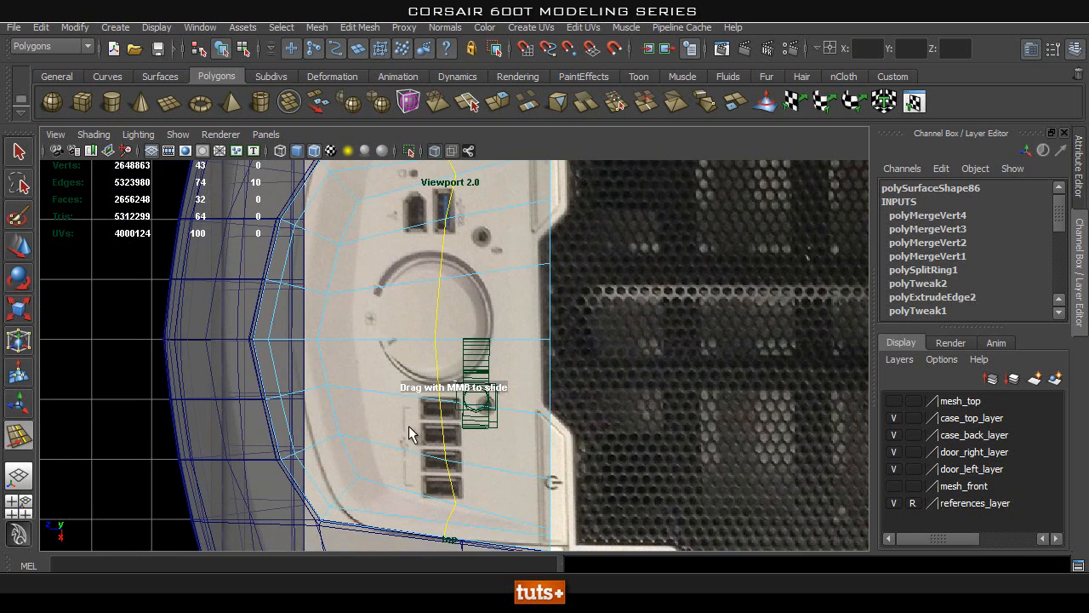
alt+middle_drag(412, 397, 407, 362)
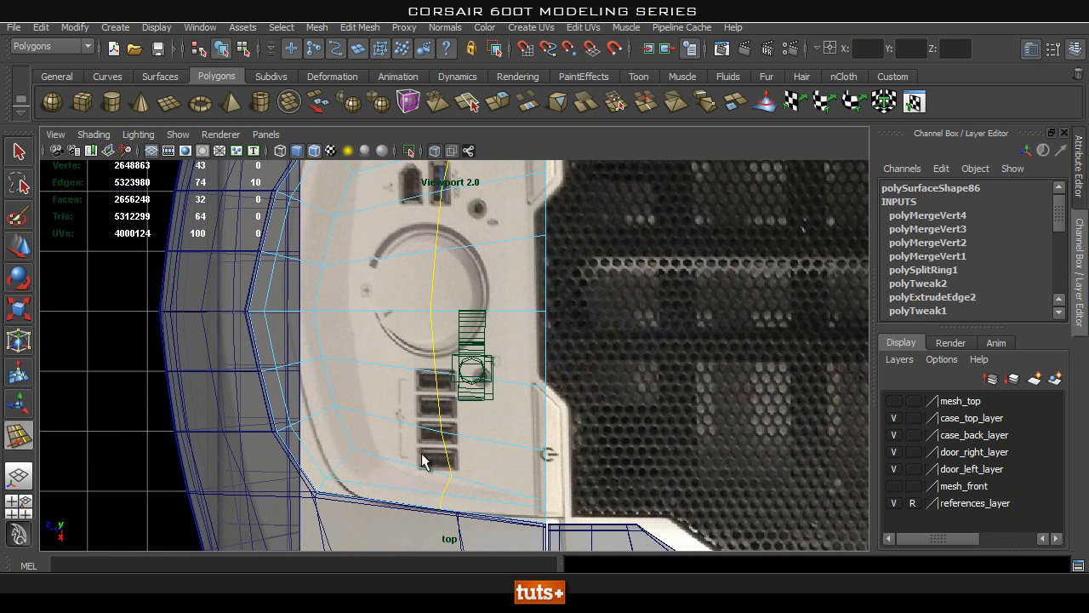
alt+middle_drag(398, 387, 403, 417)
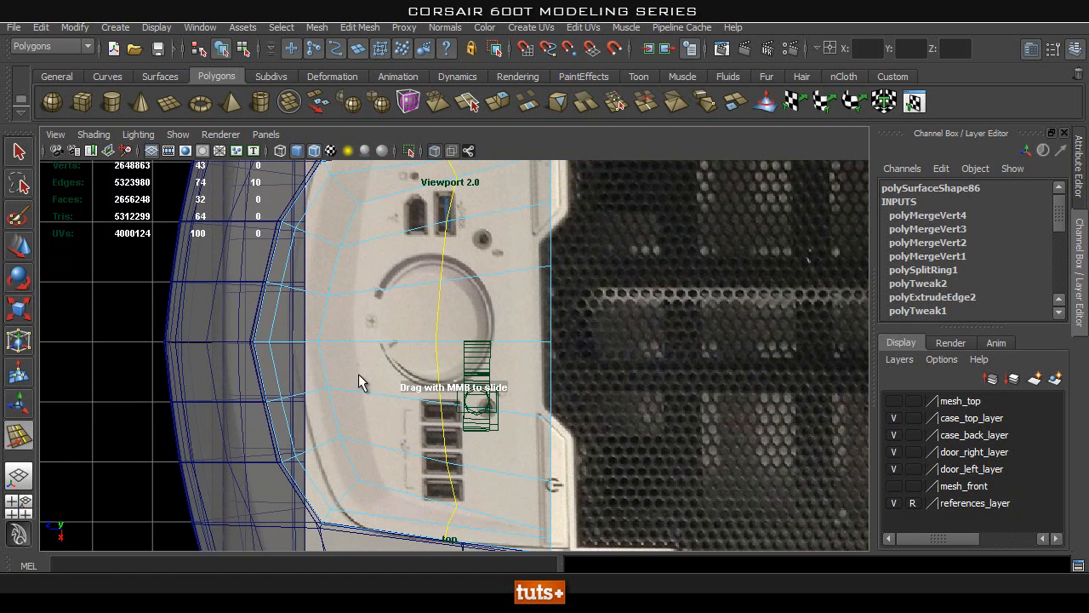
click(436, 150)
alt+middle_drag(397, 333, 385, 338)
Step: Insert a crosswise edge loop between the panel's middle loop and its curved front recess
click(366, 28)
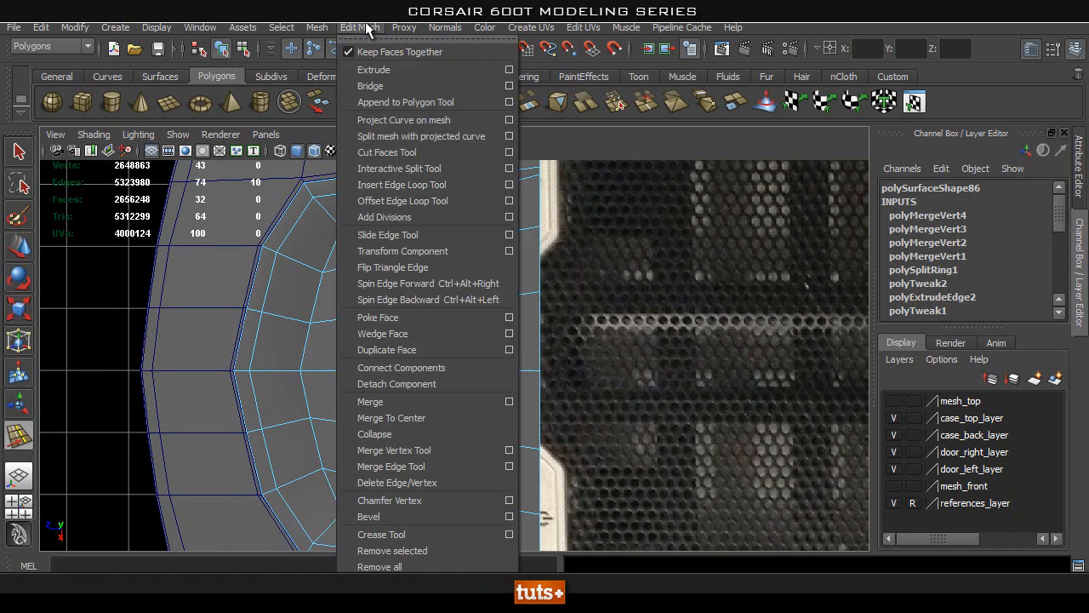
click(431, 201)
scroll(477, 393, up, 1)
alt+middle_drag(437, 402, 428, 345)
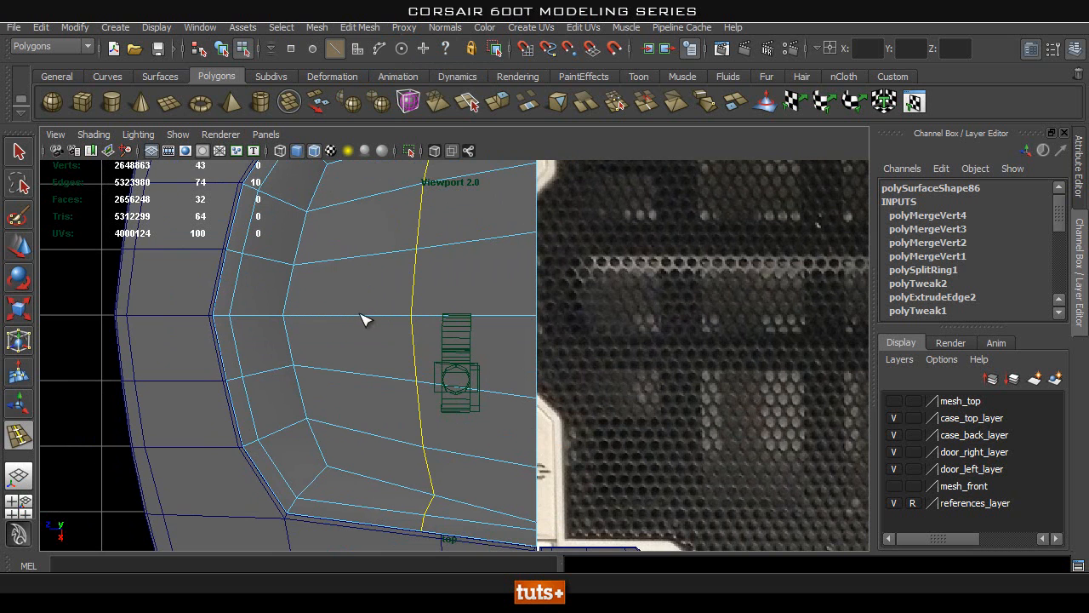
alt+middle_drag(357, 324, 361, 346)
mouse_move(358, 341)
mouse_down()
mouse_move(362, 350)
mouse_move(354, 344)
mouse_up()
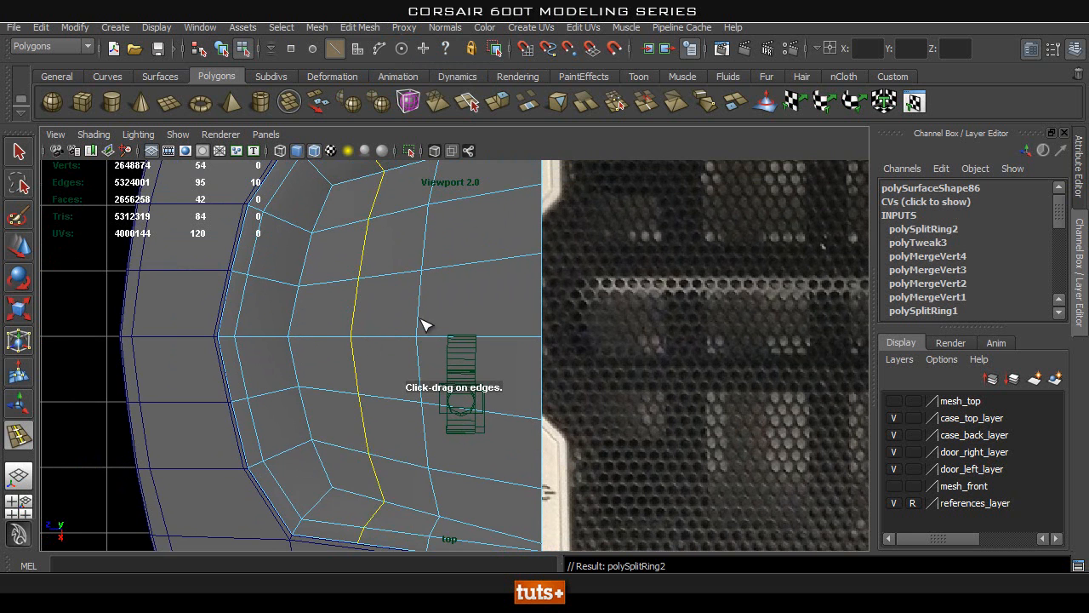
Step: Insert another crosswise edge loop between the panel's middle loop and its straight rear edge
alt+middle_drag(437, 314, 417, 337)
drag(457, 354, 460, 354)
scroll(463, 353, down, 2)
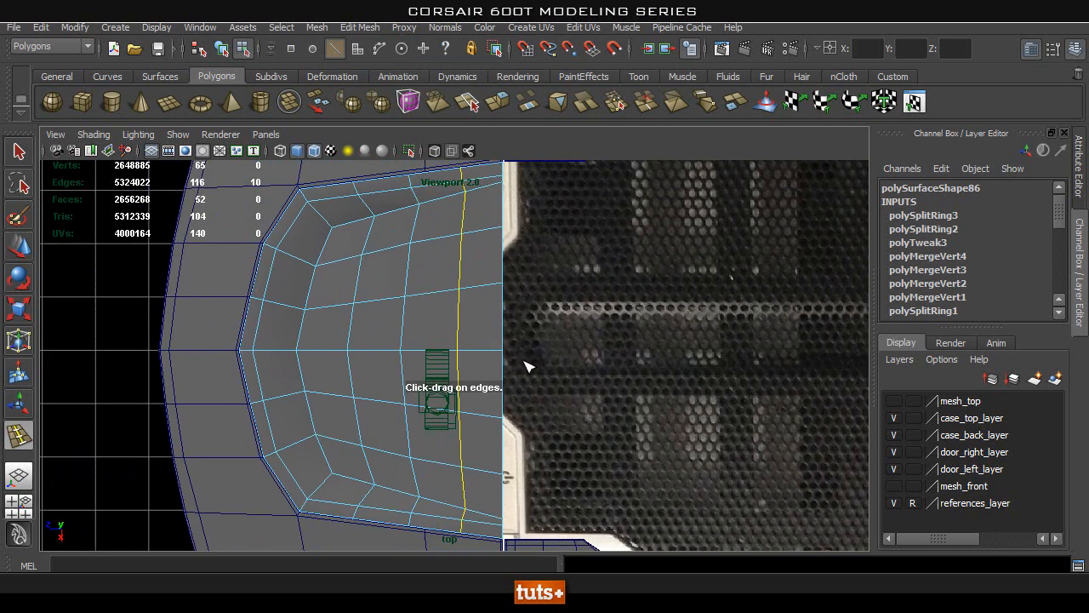
scroll(493, 375, down, 1)
scroll(479, 399, up, 1)
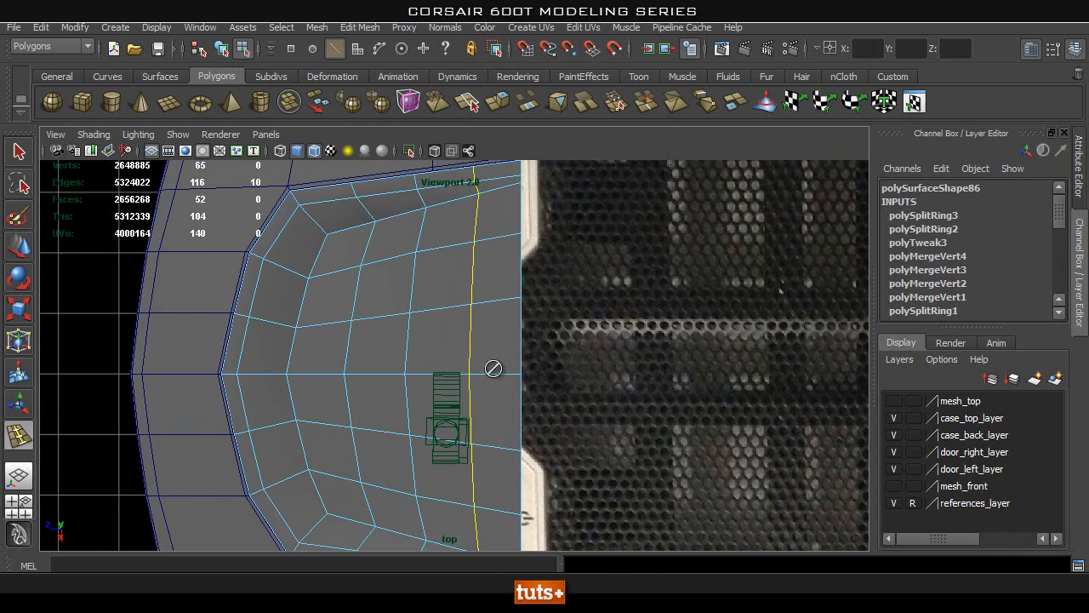
alt+middle_drag(478, 413, 499, 390)
key(q)
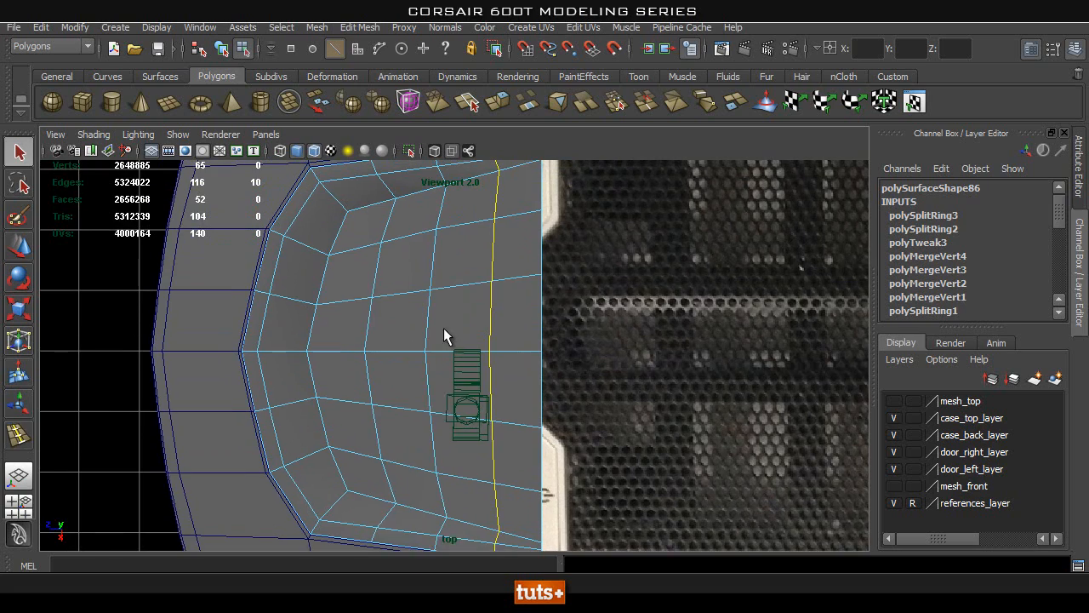
Step: Select the four faces at the panel's center in the perspective view and delete them
mouse_move(453, 313)
mouse_down()
mouse_move(395, 368)
mouse_move(438, 212)
mouse_up()
key(space)
alt+drag(527, 340, 757, 314)
alt+drag(587, 309, 588, 414)
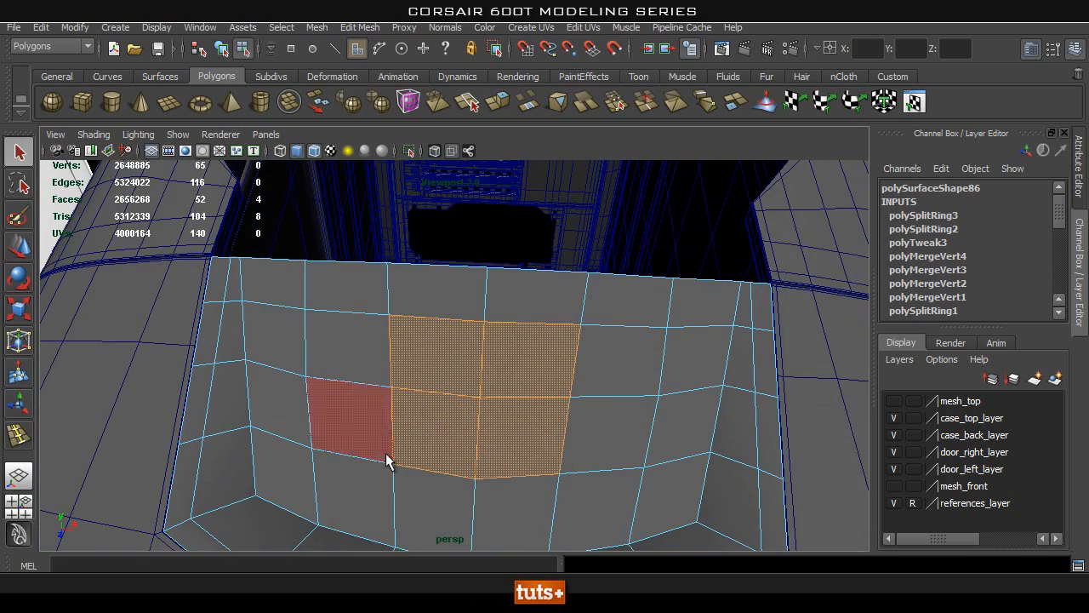
alt+drag(528, 488, 565, 473)
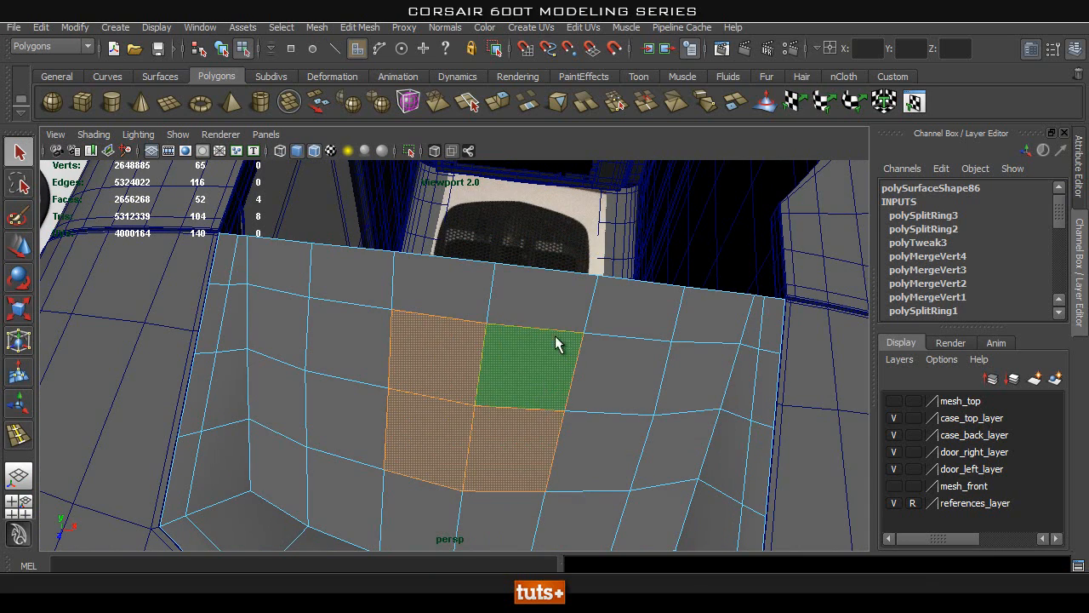
alt+drag(530, 410, 533, 358)
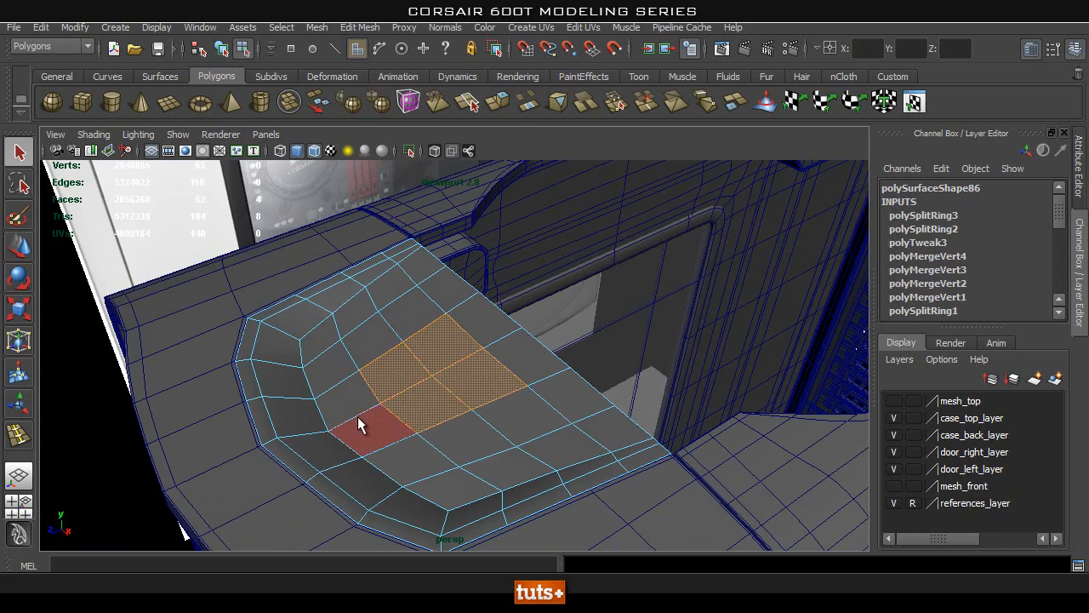
key(Delete)
Step: Switch to edge mode and examine the edges that meet the new central opening, selecting those beside it
alt+drag(567, 334, 400, 374)
alt+right_drag(259, 374, 482, 377)
alt+drag(482, 377, 437, 287)
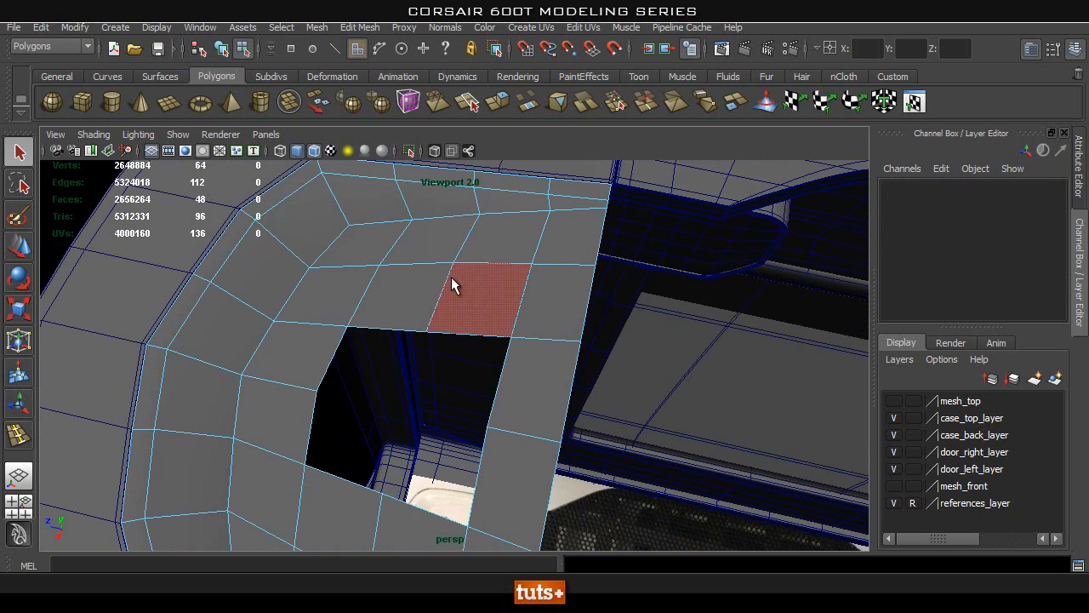
right_drag(452, 285, 451, 300)
double_click(441, 296)
alt+drag(441, 296, 360, 401)
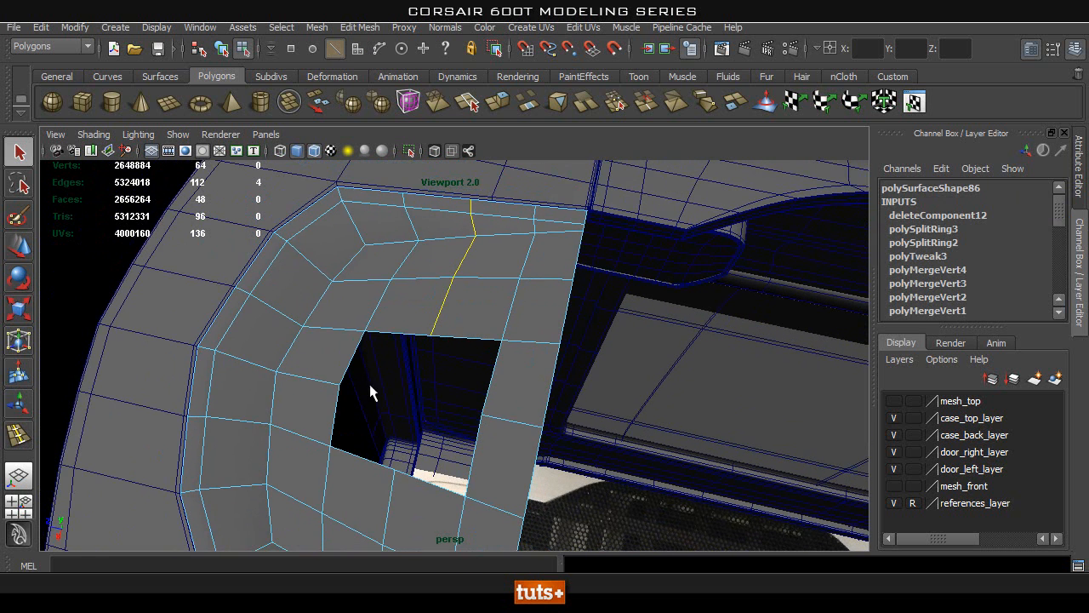
alt+drag(431, 353, 493, 423)
click(509, 410)
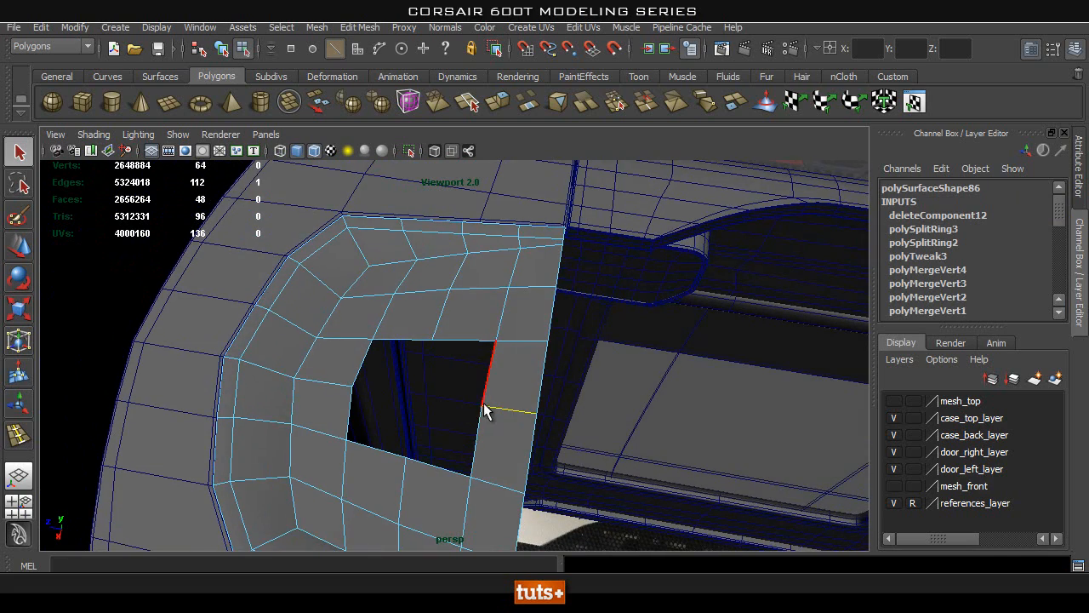
alt+right_drag(469, 399, 469, 365)
alt+drag(469, 365, 398, 374)
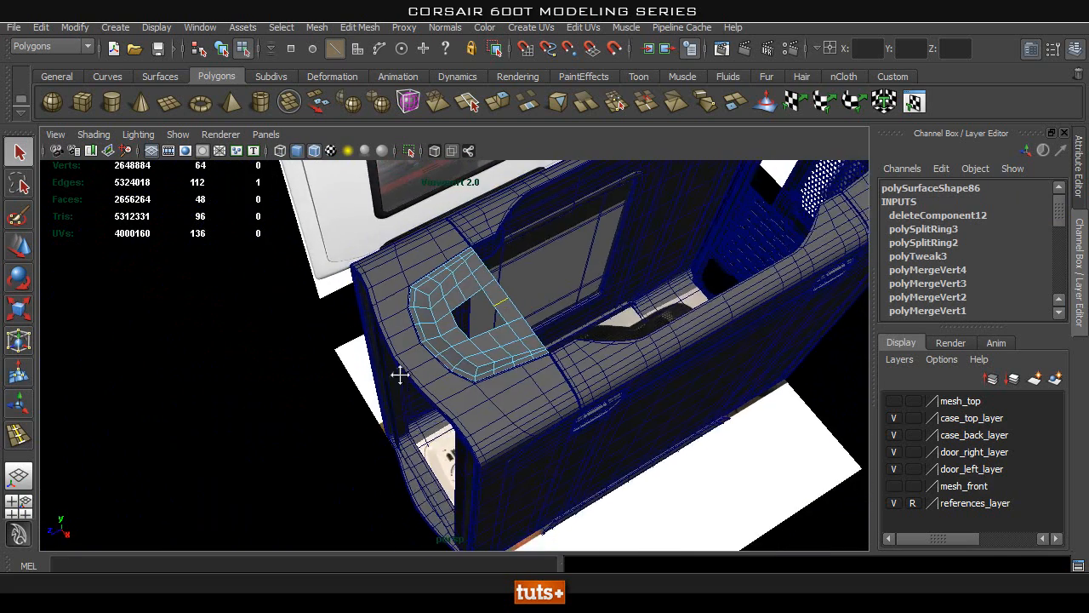
Step: Create a polygon pipe beside the case and frame it in the perspective view
alt+right_drag(399, 374, 412, 416)
alt+drag(412, 416, 512, 362)
alt+drag(247, 500, 85, 253)
click(259, 102)
click(372, 425)
alt+right_drag(236, 498, 328, 471)
alt+middle_drag(329, 470, 391, 409)
alt+right_drag(320, 415, 361, 428)
key(f)
alt+drag(509, 482, 484, 384)
right_drag(484, 384, 486, 342)
alt+drag(632, 389, 440, 371)
drag(706, 453, 340, 362)
alt+drag(510, 388, 513, 473)
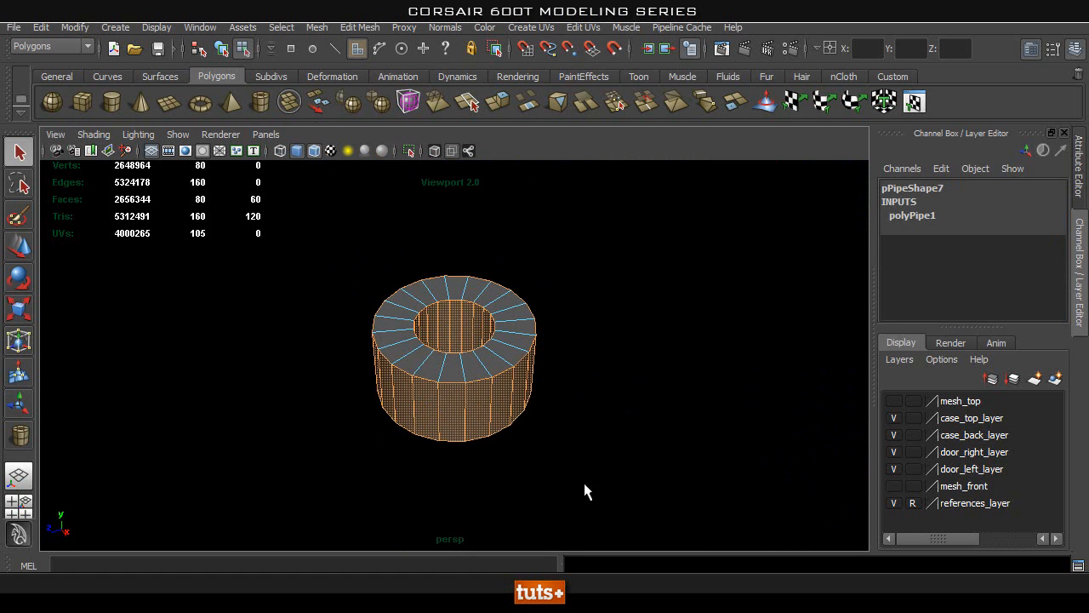
right_drag(511, 337, 597, 280)
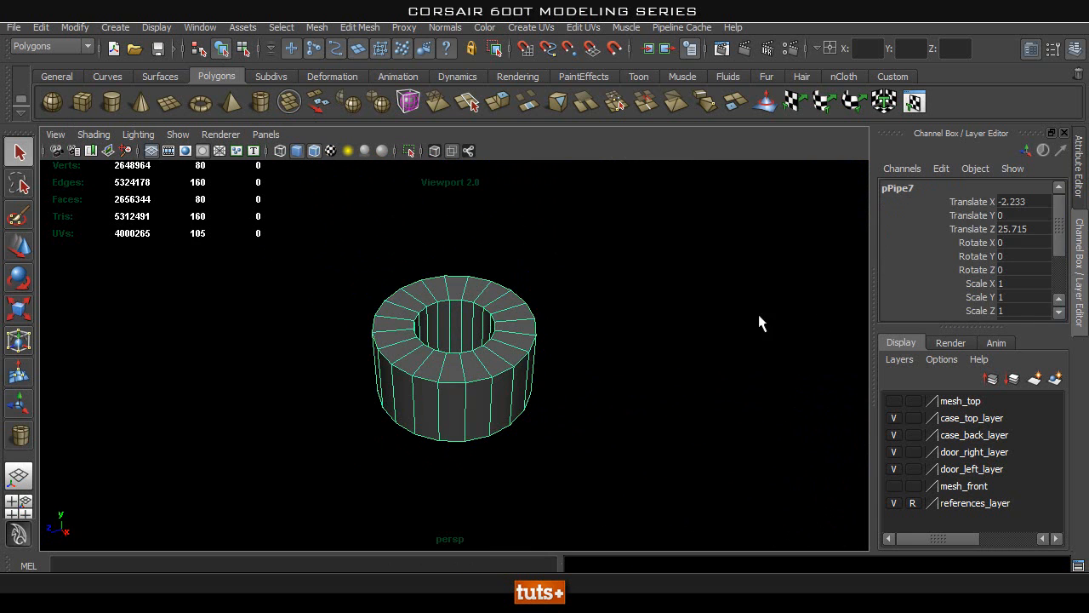
Step: Set the pipe's Subdivisions Axis to 8
drag(1061, 232, 1063, 284)
click(913, 301)
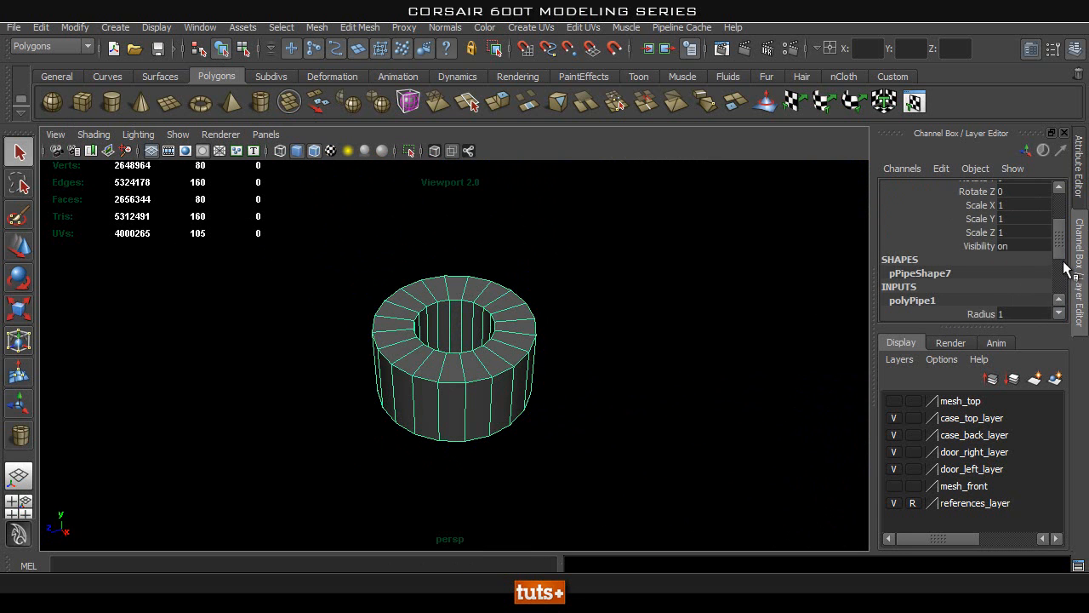
drag(1061, 243, 1060, 254)
scroll(1040, 253, down, 3)
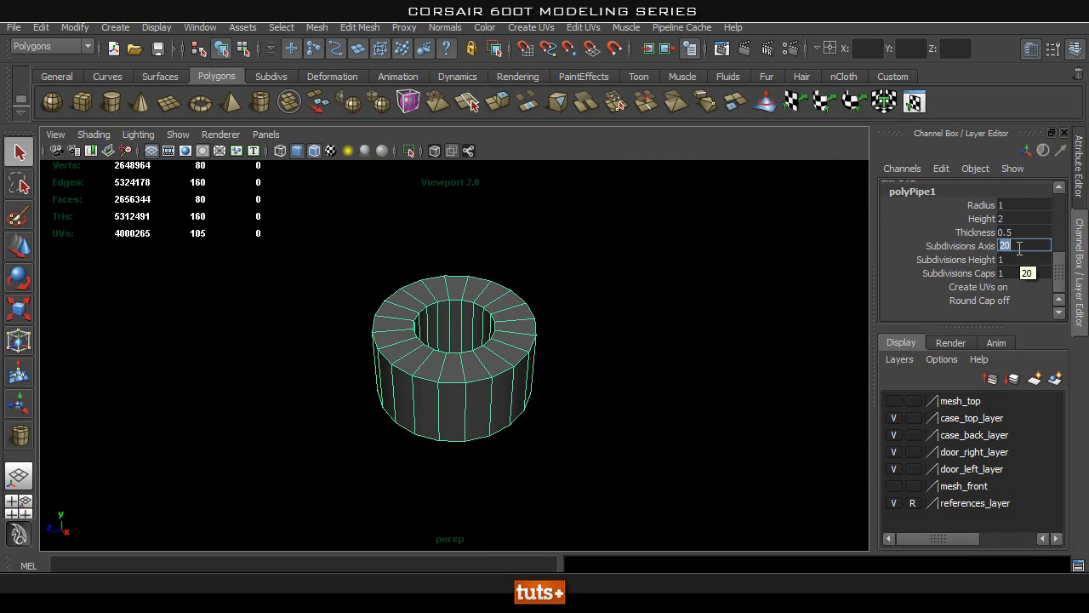
click(1019, 248)
text(8)
key(Return)
alt+drag(539, 343, 503, 378)
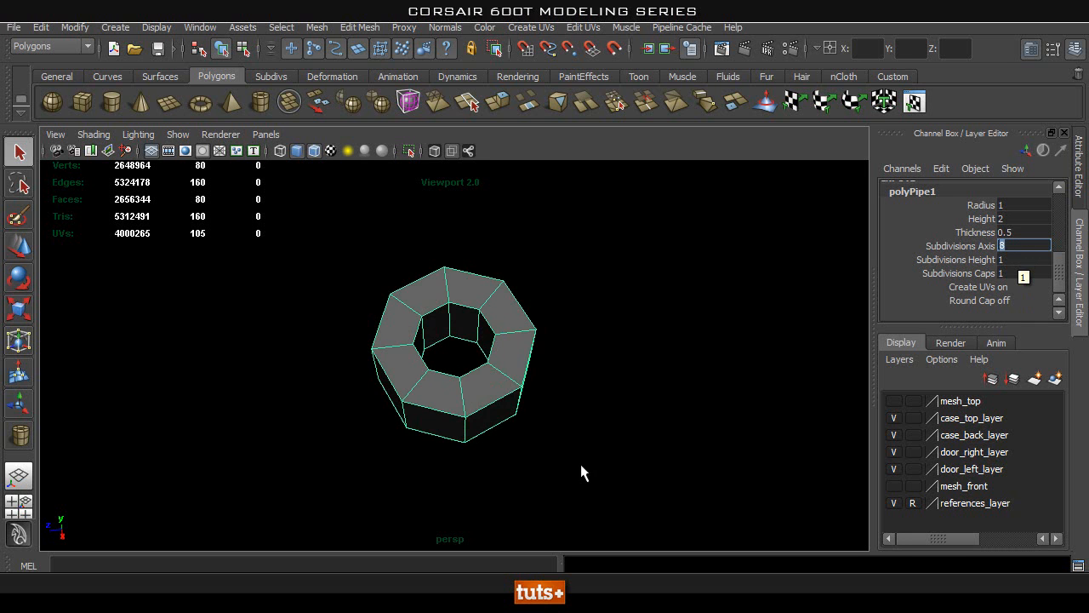
Step: Delete the pipe's outer, inner and bottom faces, keeping only the flat top ring of eight faces
click(445, 462)
alt+drag(445, 462, 457, 300)
right_drag(457, 300, 457, 342)
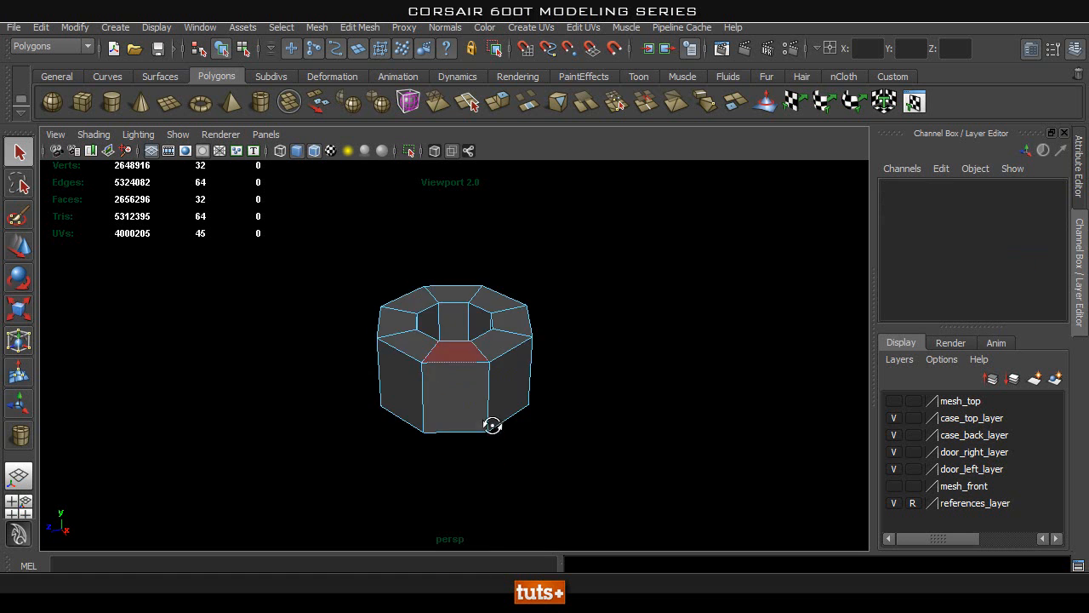
alt+drag(511, 456, 481, 400)
drag(281, 348, 494, 479)
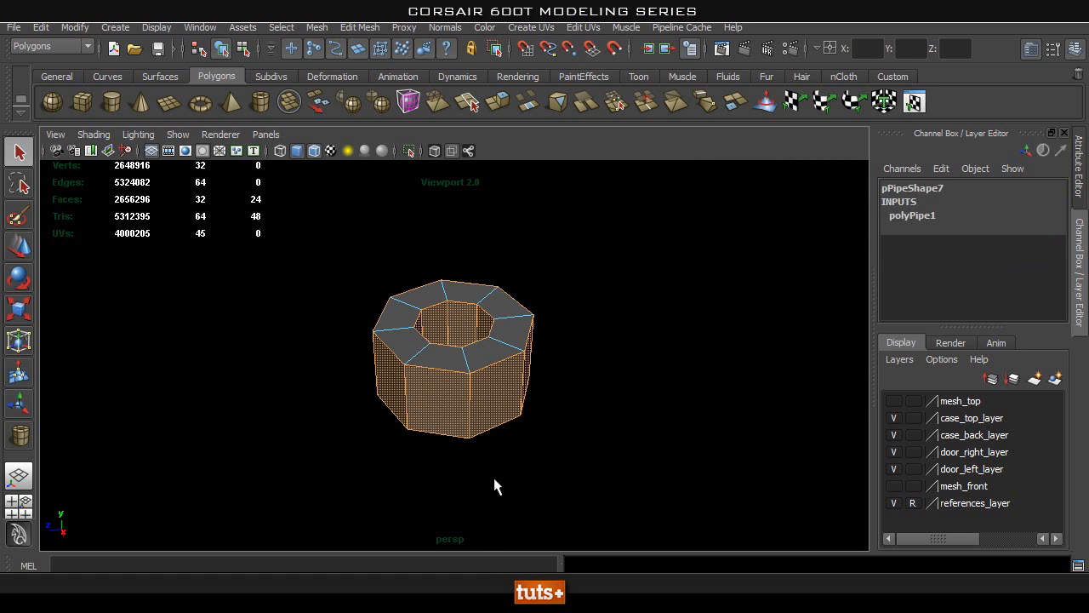
key(Delete)
Step: In the top view, snap the two outer vertices beside the ring's uppermost vertex level with it
key(space)
click(400, 297)
scroll(458, 306, down, 5)
drag(319, 208, 467, 318)
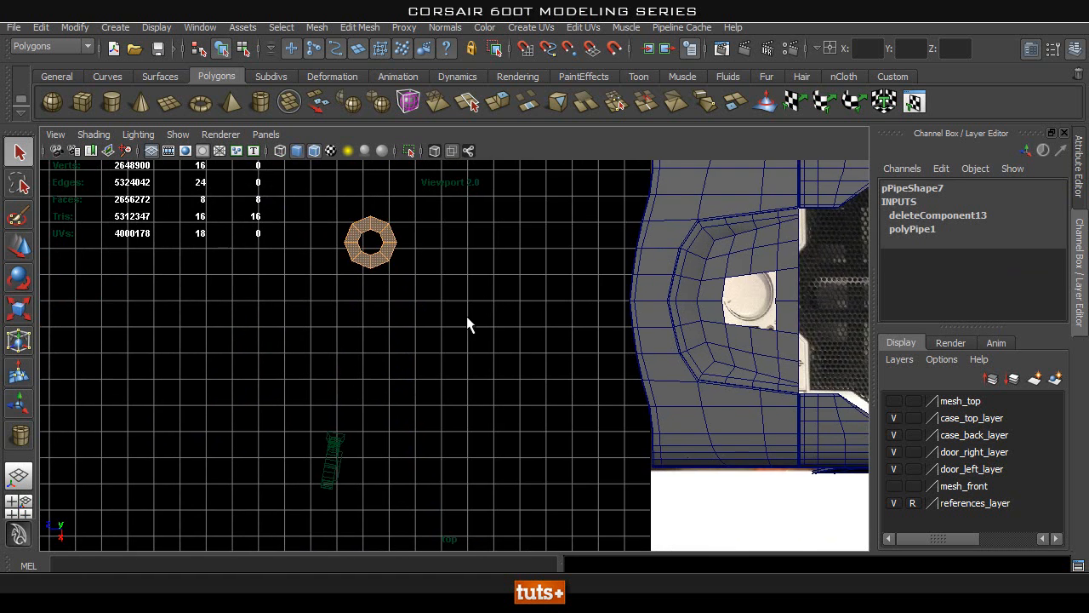
key(f)
scroll(508, 355, down, 5)
right_drag(497, 332, 417, 302)
drag(321, 269, 417, 311)
shift+drag(503, 311, 498, 287)
key(w)
middle_drag(451, 280, 452, 275)
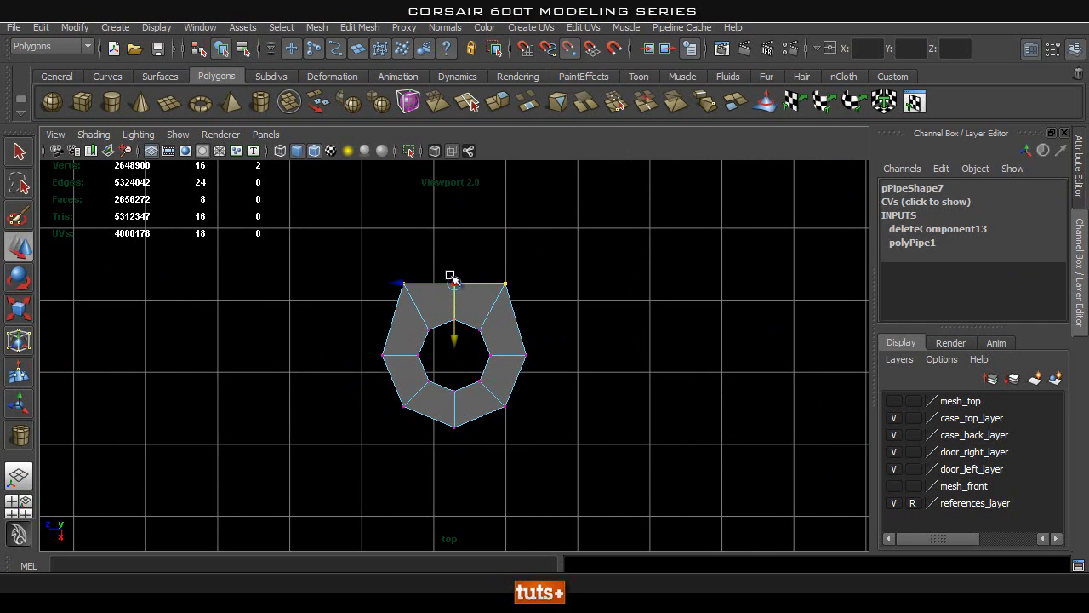
Step: Snap the two upper corner vertices sideways in line with the ring's outermost side vertices, squaring the upper corners
click(505, 284)
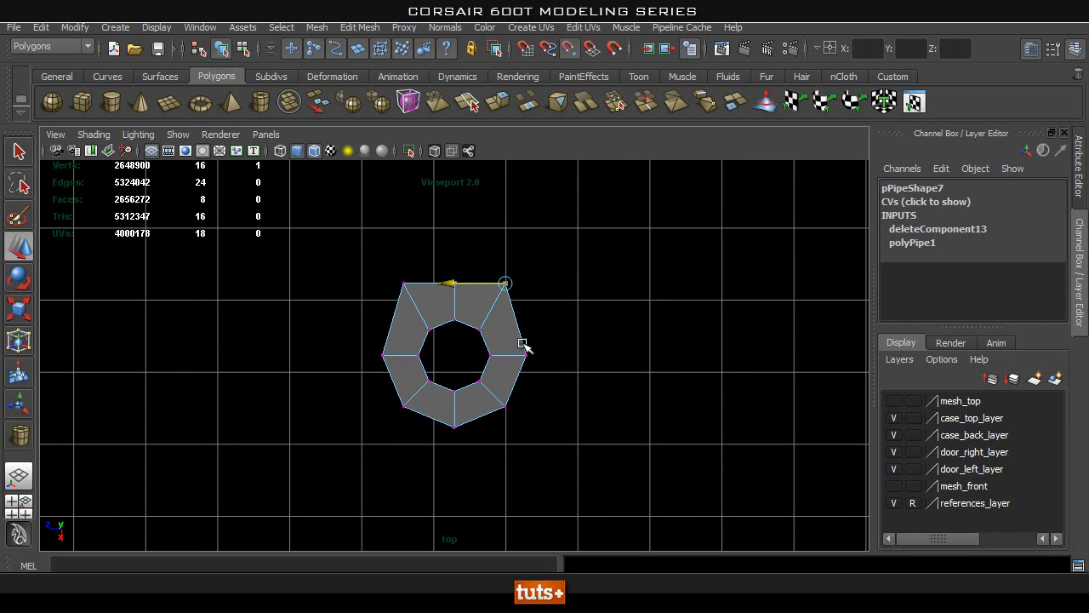
middle_drag(523, 344, 526, 348)
drag(347, 250, 417, 301)
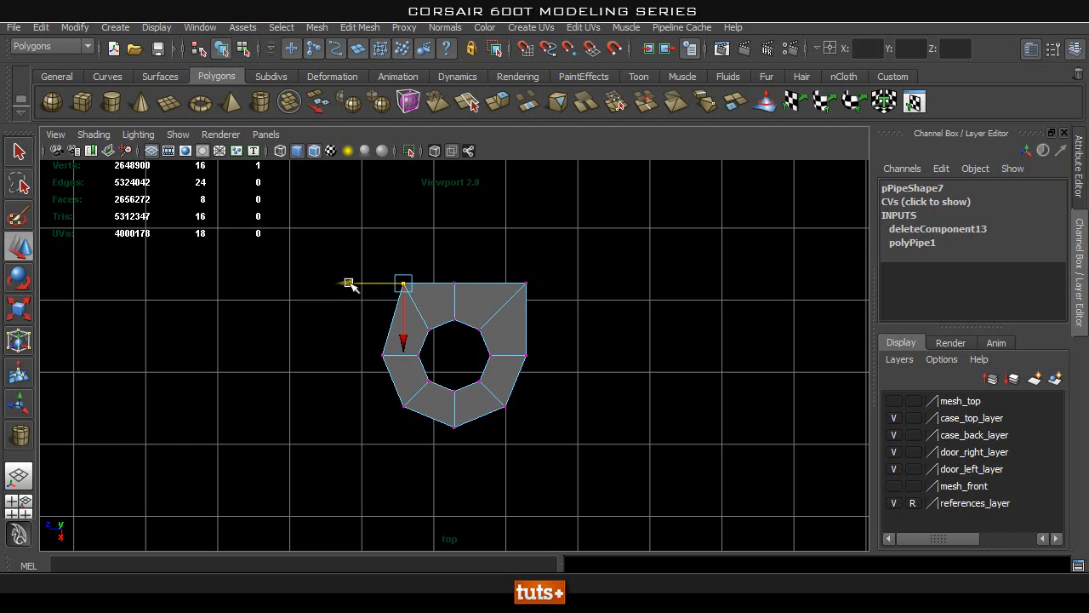
middle_drag(376, 358, 380, 357)
Step: Snap the two lower outer vertices level with the ring's lowest vertex
drag(379, 393, 417, 436)
shift+drag(486, 393, 539, 439)
click(453, 464)
key(v)
middle_drag(459, 442, 451, 438)
Step: Snap the two lower corner vertices sideways in line with the side vertices to complete the square outline
drag(525, 406, 484, 437)
click(442, 428)
key(v)
middle_drag(516, 358, 526, 357)
drag(414, 410, 390, 462)
click(344, 430)
key(v)
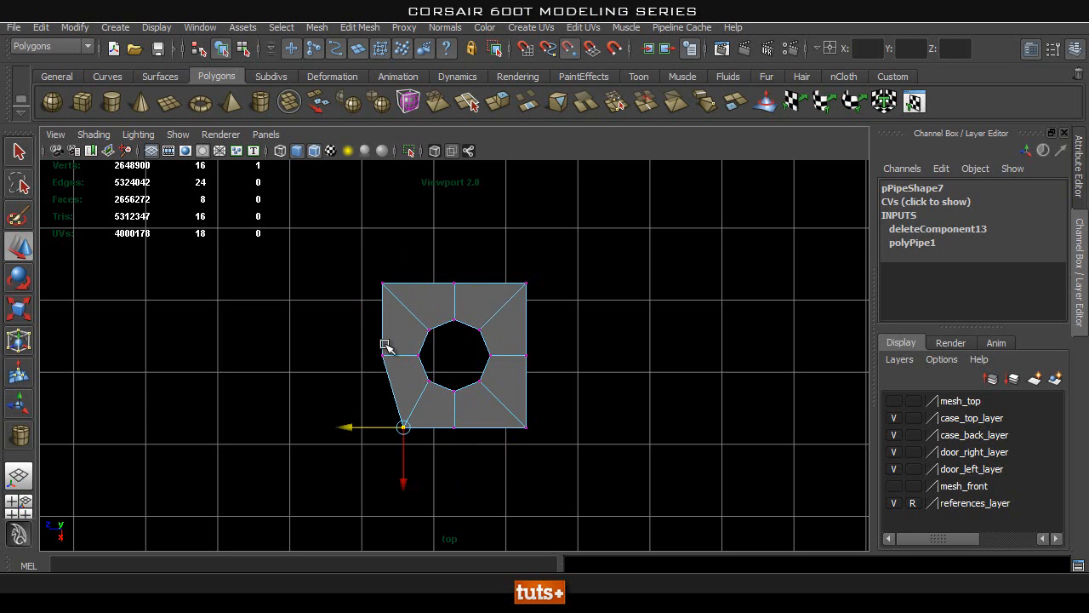
middle_drag(385, 356, 383, 356)
Step: In the perspective view, select the ring's inner edge loop and scale it outward to widen the octagonal hole
key(space)
drag(459, 427, 533, 343)
key(q)
right_drag(530, 292, 527, 250)
double_click(493, 291)
key(r)
drag(453, 327, 571, 364)
drag(456, 325, 452, 326)
Step: Extrude the inner edge loop and scale it slightly inward to form a narrow rim
click(359, 27)
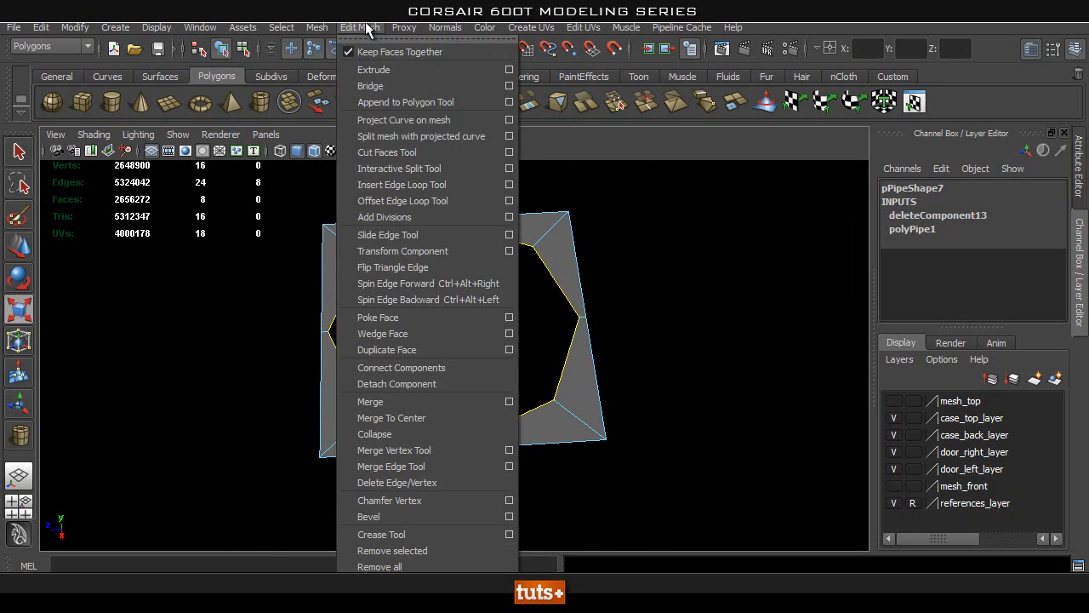
click(375, 68)
drag(457, 327, 449, 327)
alt+drag(343, 384, 473, 379)
scroll(468, 355, up, 2)
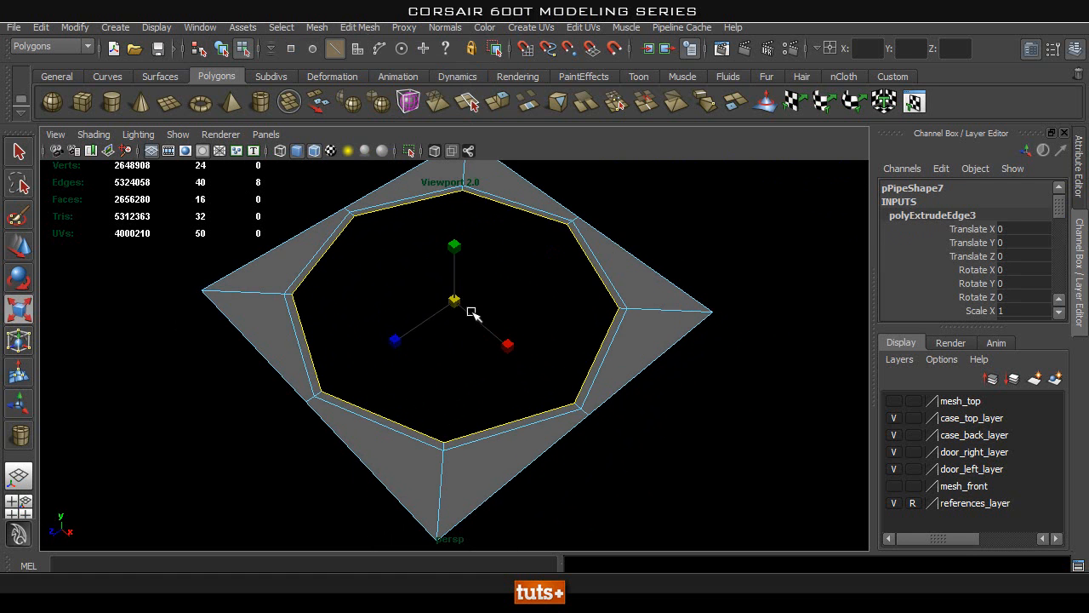
Step: Extrude the rim's inner edge loop again and move it slightly down
alt+drag(454, 300, 647, 285)
click(360, 27)
click(367, 72)
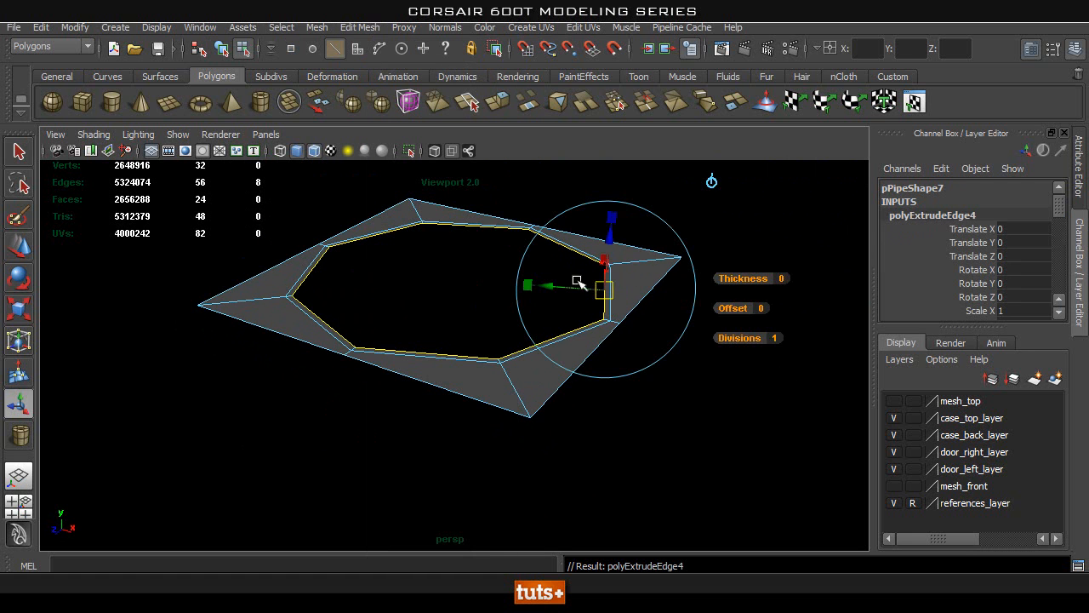
key(w)
drag(454, 221, 453, 230)
alt+right_drag(437, 231, 521, 235)
alt+drag(521, 235, 559, 221)
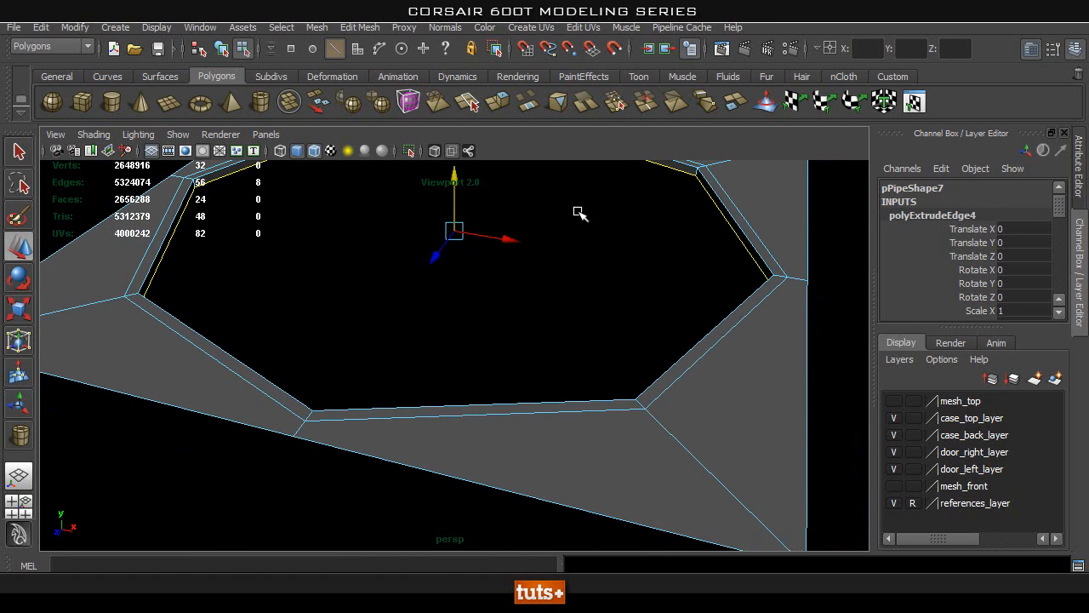
Step: Extrude the inner edge loop once more and pull it down to form the hole's deep vertical wall
alt+middle_drag(603, 222, 596, 318)
key(g)
key(w)
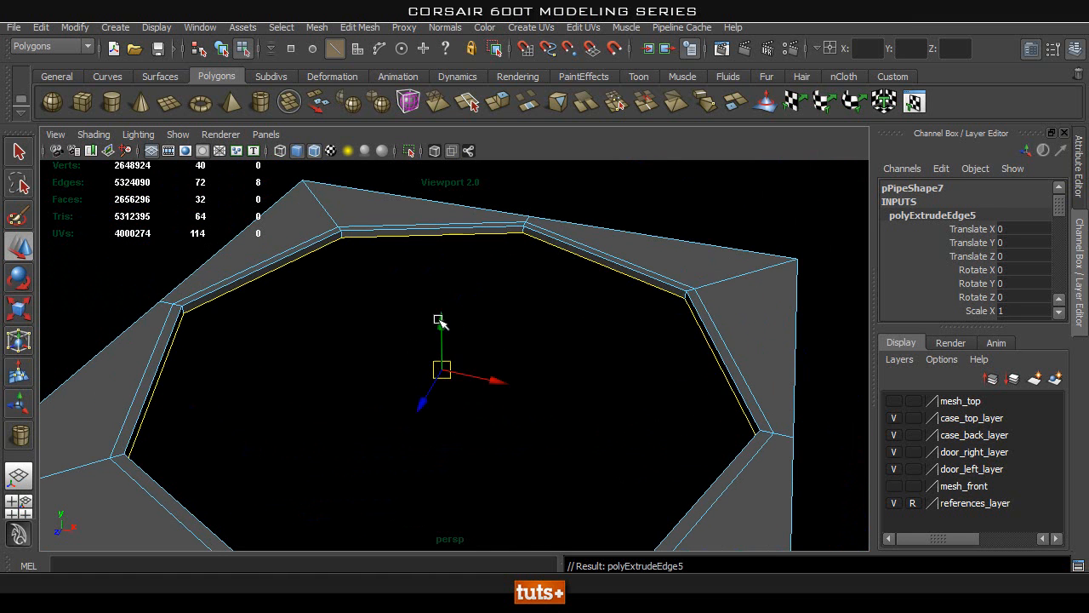
drag(440, 319, 440, 413)
alt+drag(590, 369, 454, 366)
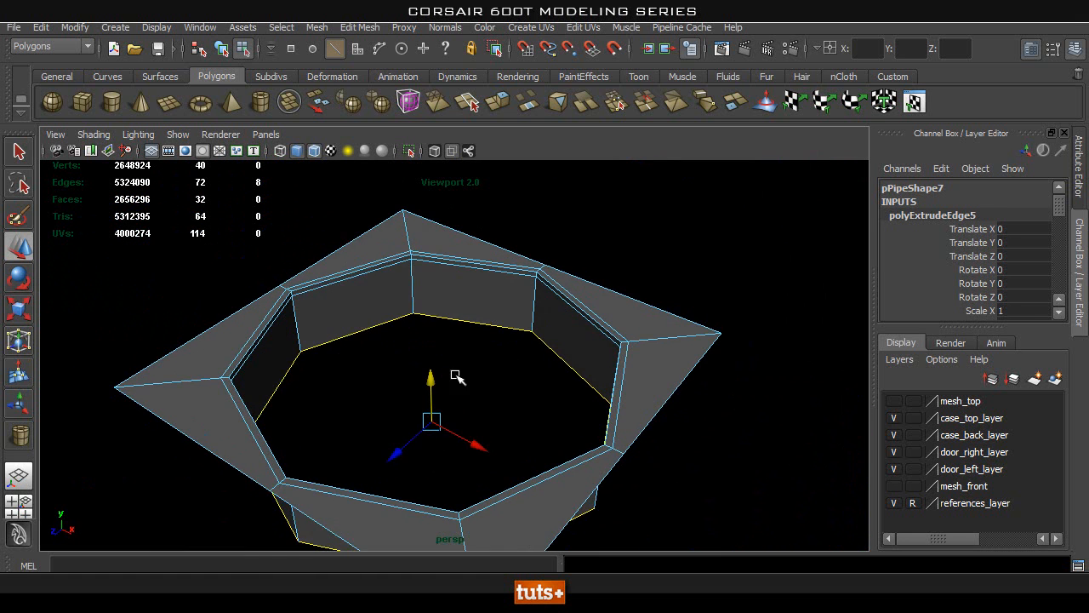
Step: Return to object mode and snap the whole pipe piece onto a vertex of the case's front panel
alt+right_drag(572, 331, 412, 347)
alt+right_drag(348, 358, 566, 370)
alt+drag(567, 369, 555, 343)
key(q)
right_drag(579, 300, 669, 243)
key(F8)
scroll(628, 309, down, 12)
alt+middle_drag(440, 317, 200, 426)
scroll(397, 338, down, 4)
alt+middle_drag(397, 338, 490, 401)
key(w)
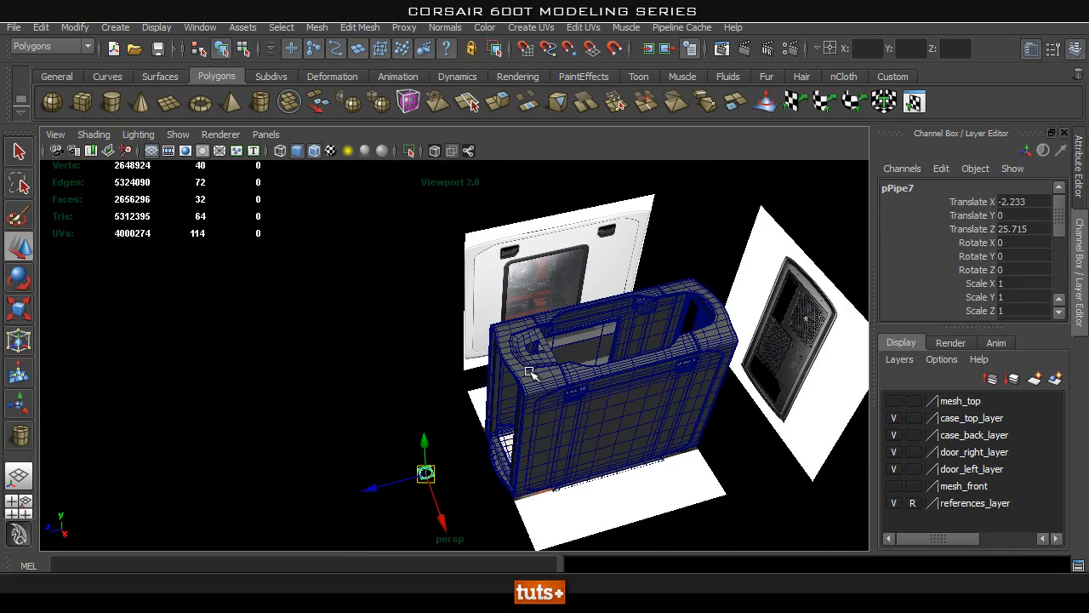
key(v)
middle_click(542, 346)
Step: Move the pipe piece along Z to 11.235 so it sits over the panel's central opening in the top view
key(f)
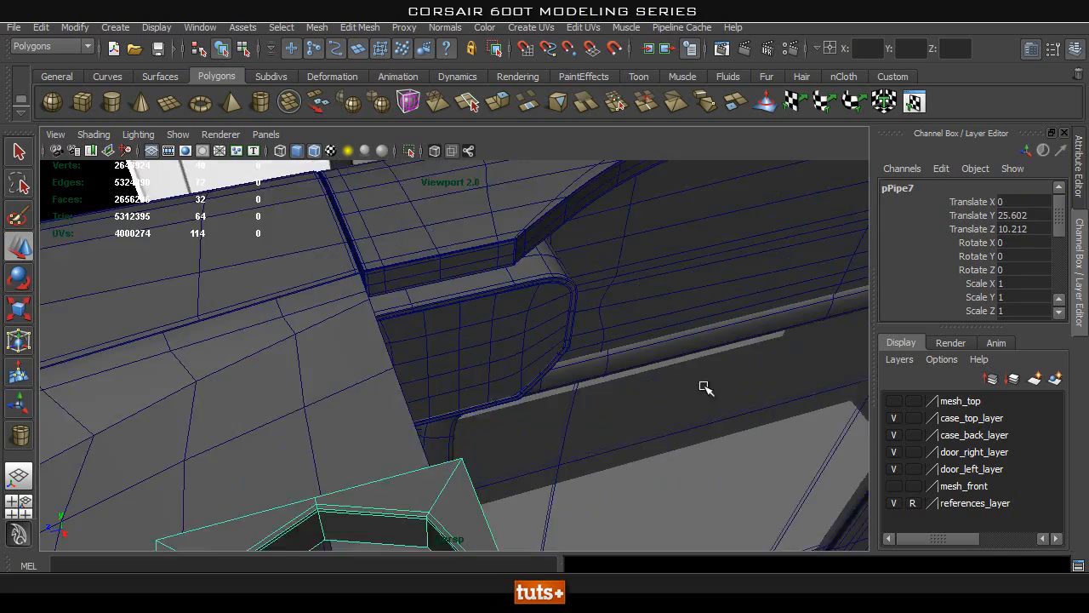
scroll(432, 241, down, 10)
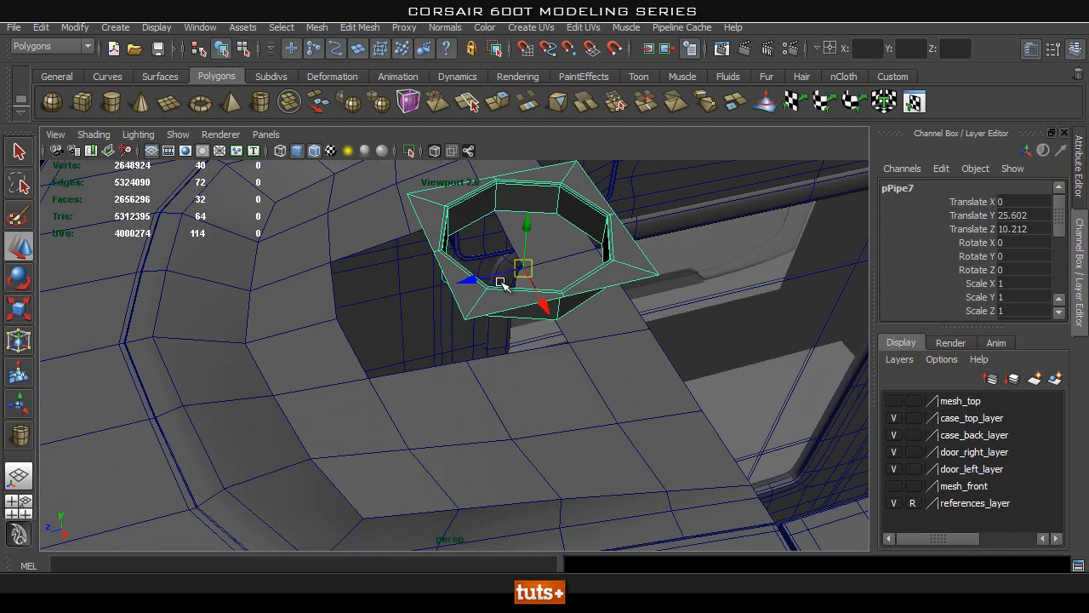
drag(474, 287, 383, 299)
key(space)
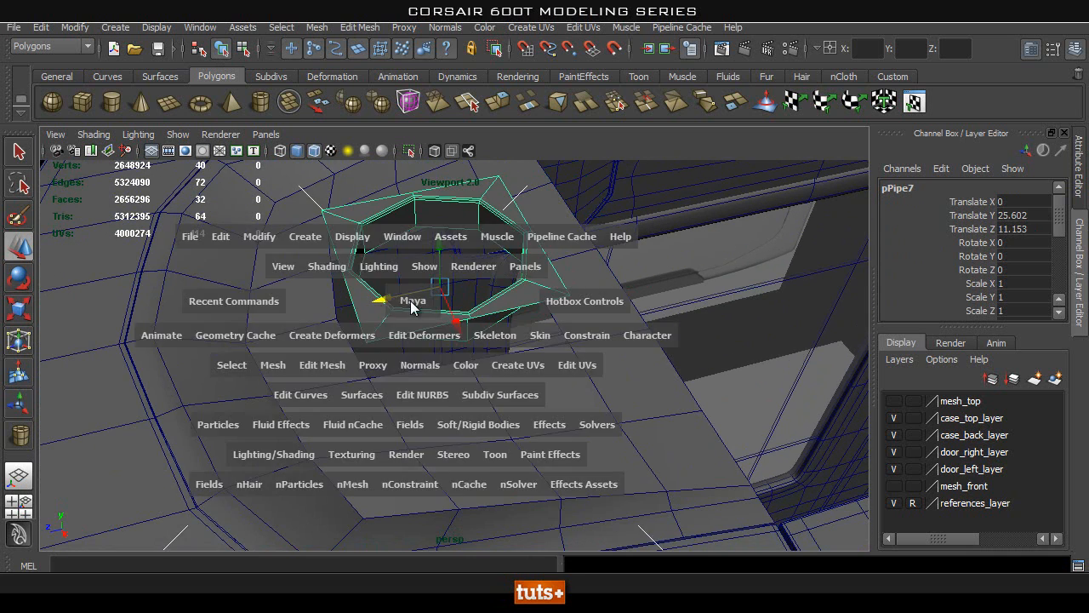
click(346, 307)
key(f)
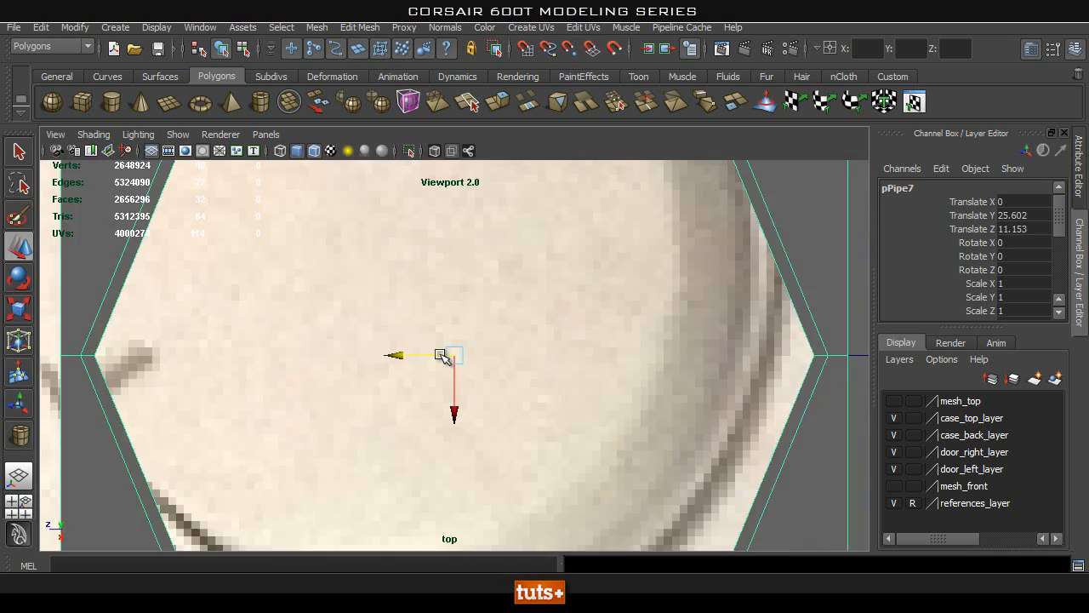
scroll(511, 344, down, 5)
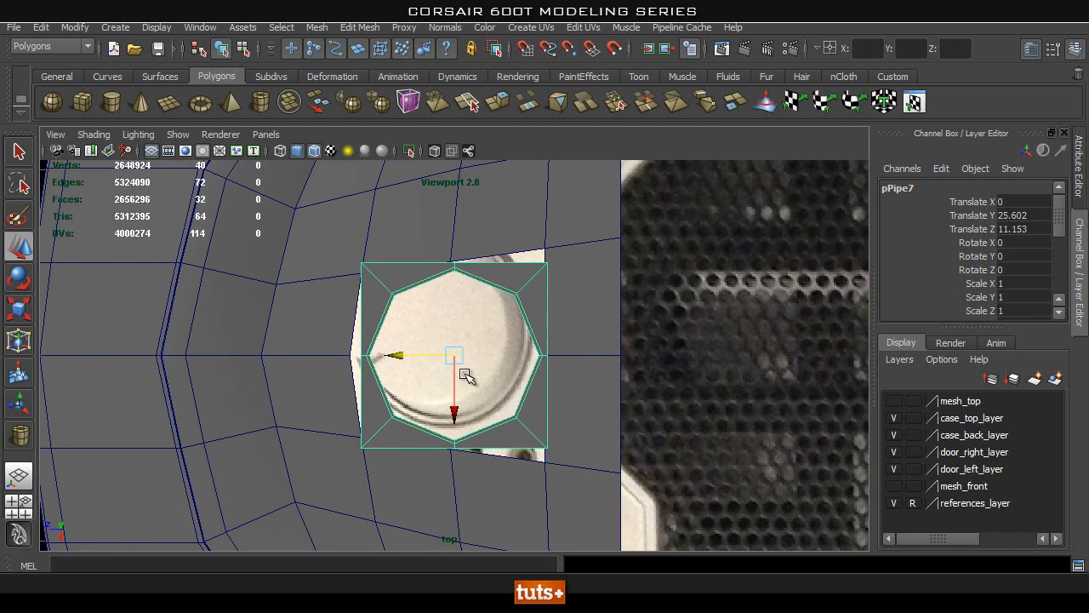
drag(394, 355, 385, 359)
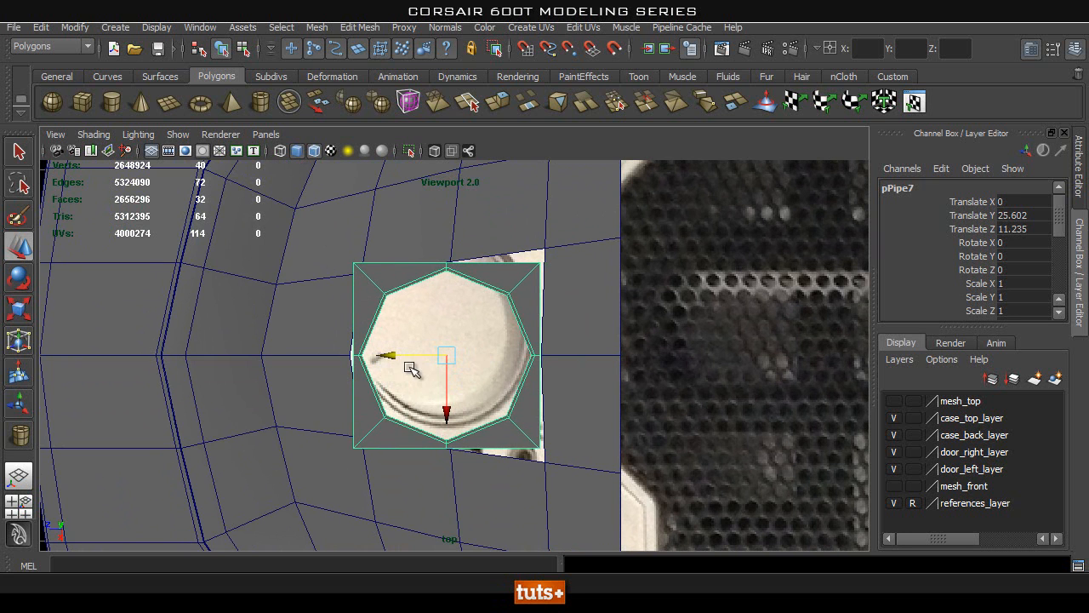
Step: Compare the pipe and panel mesh with the knob and ports in the reference image using X-ray shading
alt+right_drag(341, 380, 487, 361)
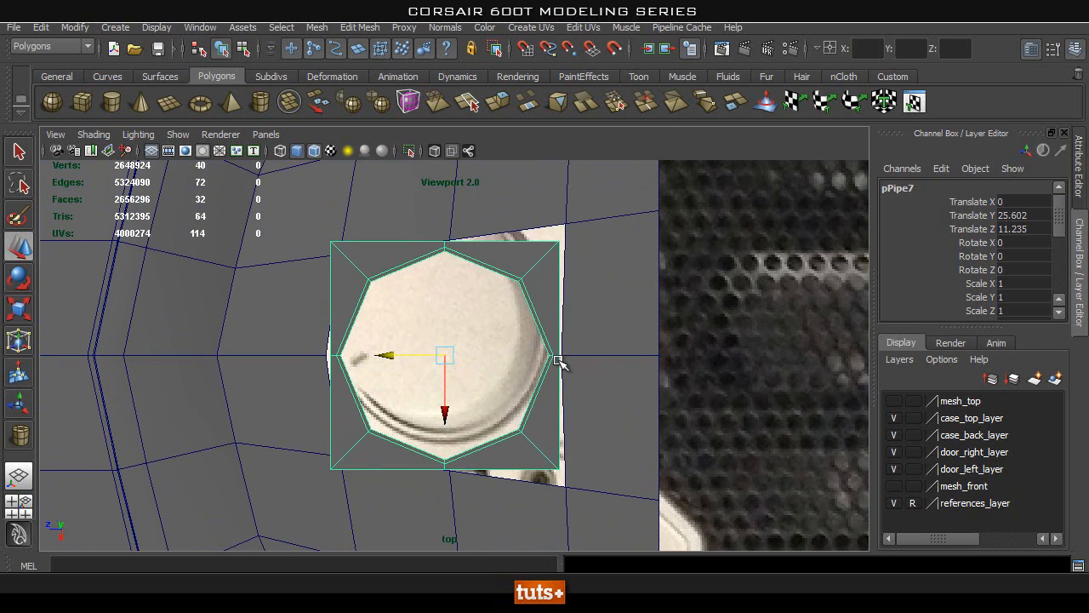
click(434, 151)
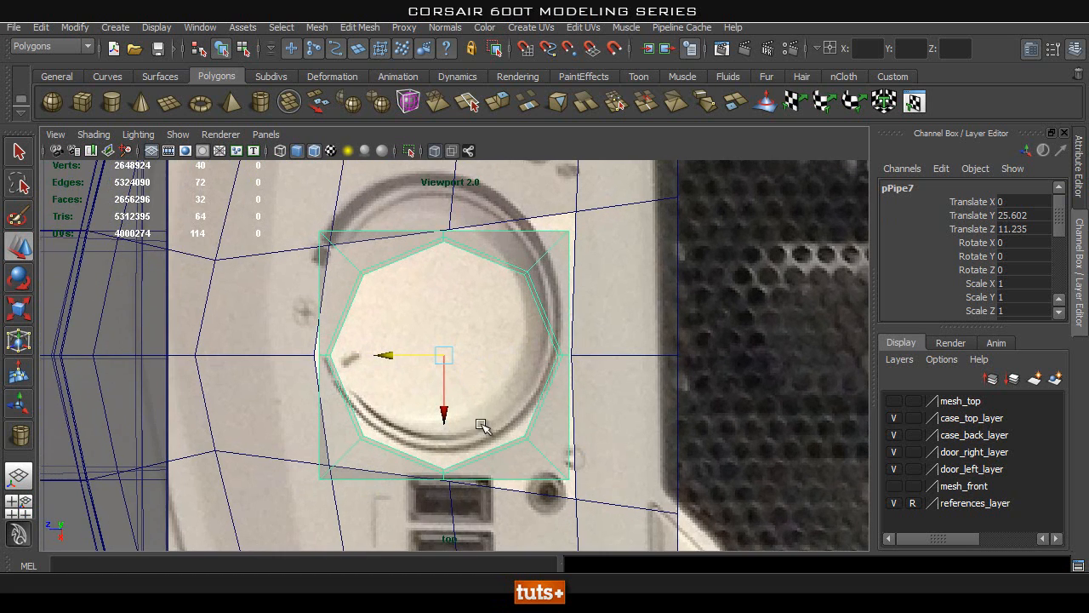
alt+middle_drag(452, 365, 453, 503)
alt+right_drag(487, 470, 941, 466)
alt+middle_drag(499, 440, 515, 308)
alt+right_drag(516, 308, 460, 281)
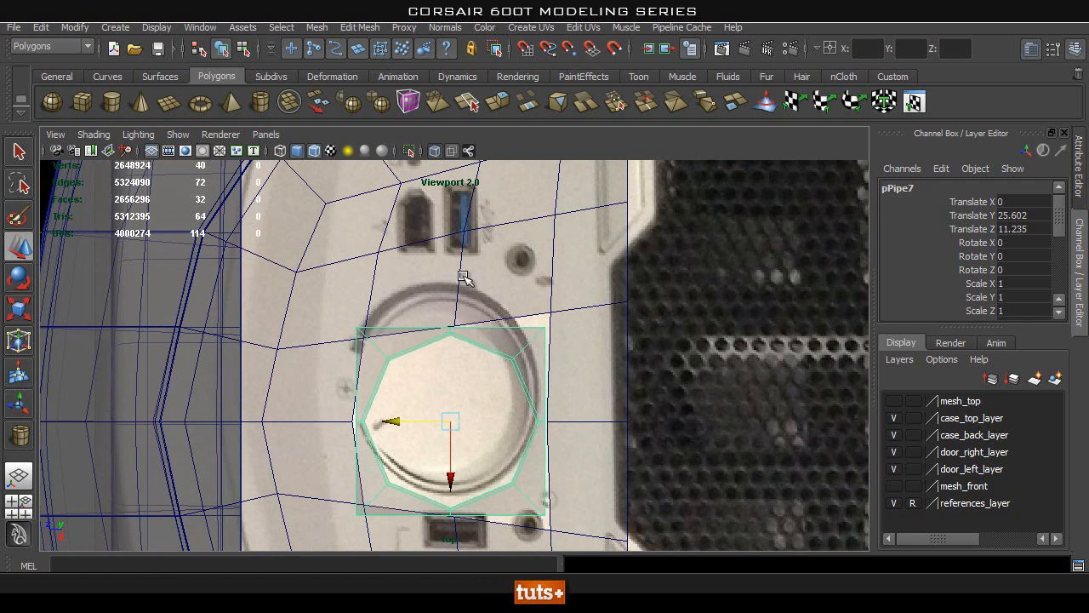
click(435, 151)
Step: Try to slide the four panel edges above the central opening into line with the pipe's midpoint using the Slide Edge Tool
right_drag(503, 261, 377, 317)
click(455, 282)
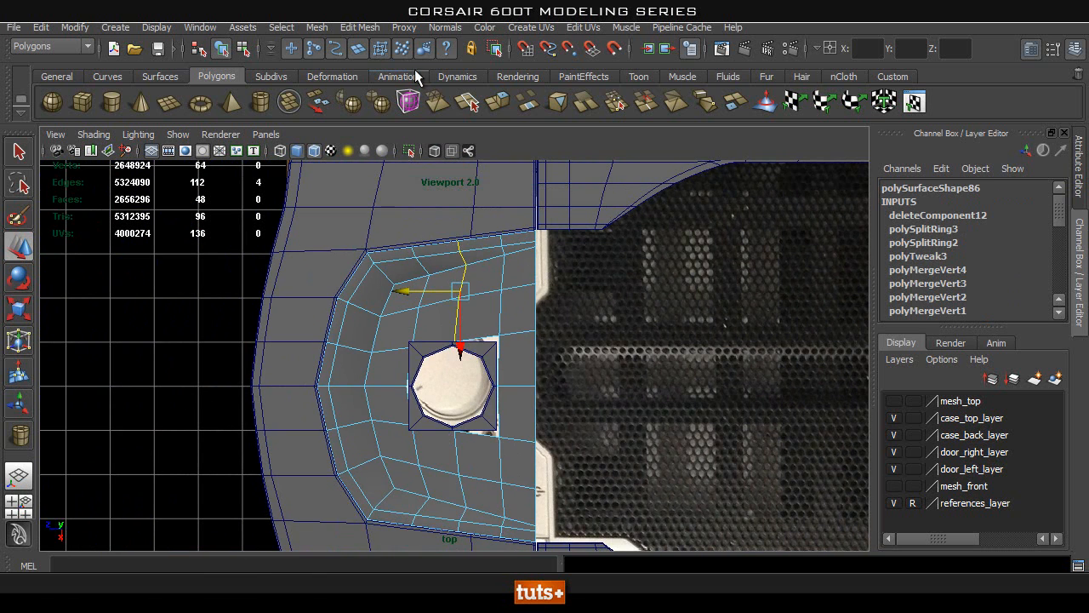
click(360, 27)
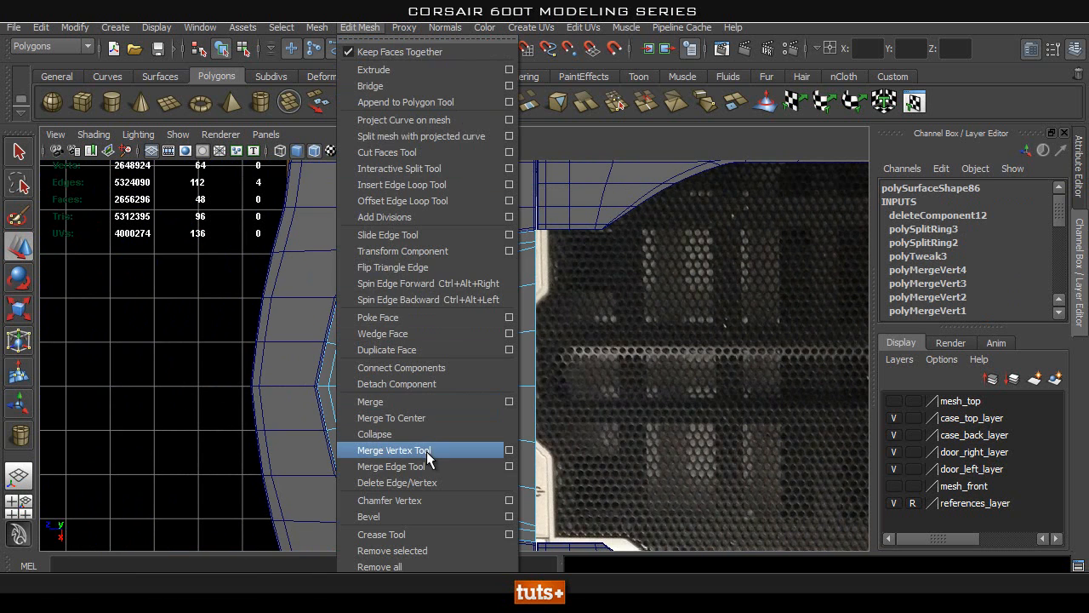
click(388, 233)
scroll(460, 340, up, 8)
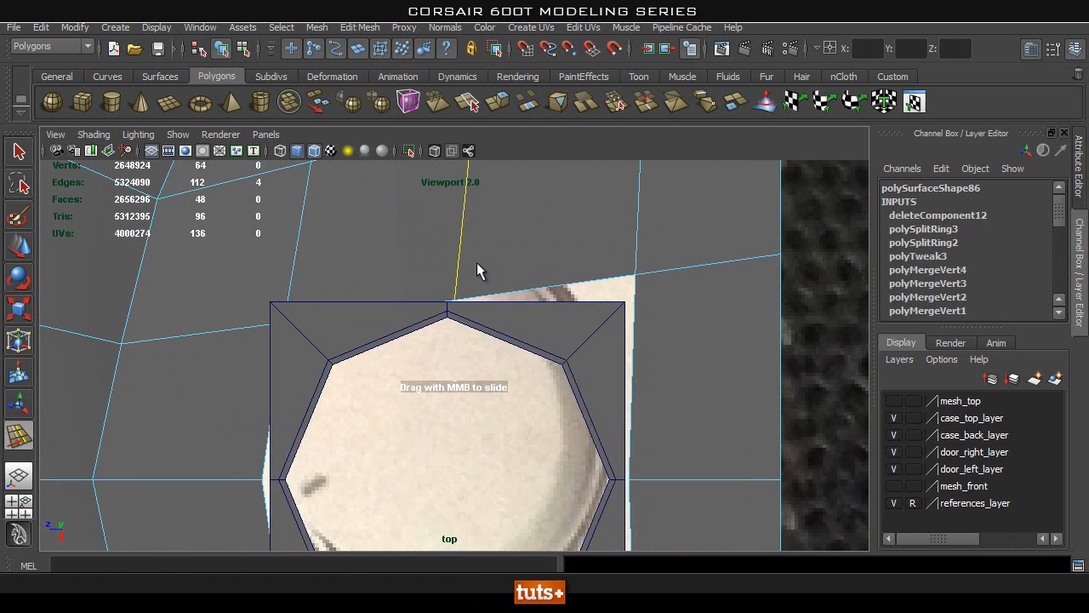
middle_drag(455, 264, 451, 292)
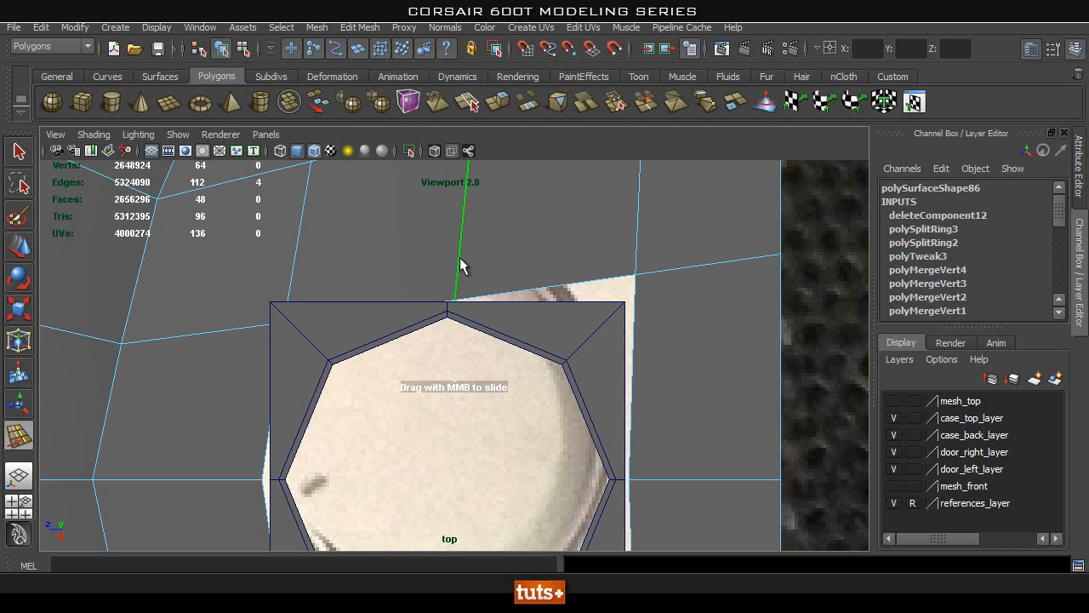
mouse_move(456, 267)
middle_down()
mouse_move(448, 260)
mouse_move(453, 270)
middle_up()
alt+right_drag(507, 269, 357, 276)
key(q)
Step: Select the pipe piece in object mode and lower it to Translate Y 25.016, near the panel surface
right_drag(508, 292, 610, 248)
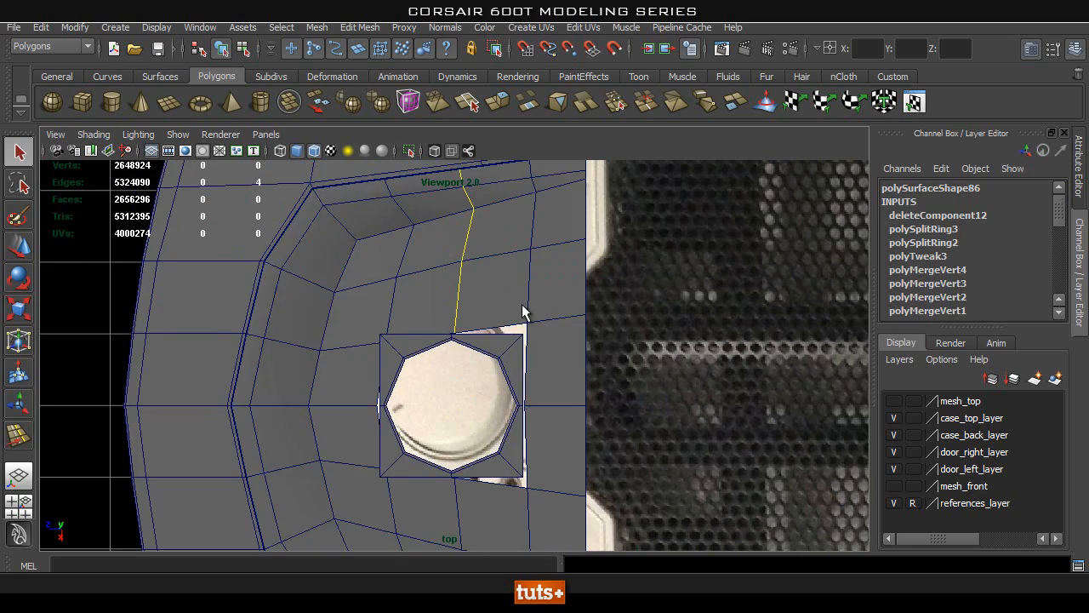
click(486, 360)
key(f)
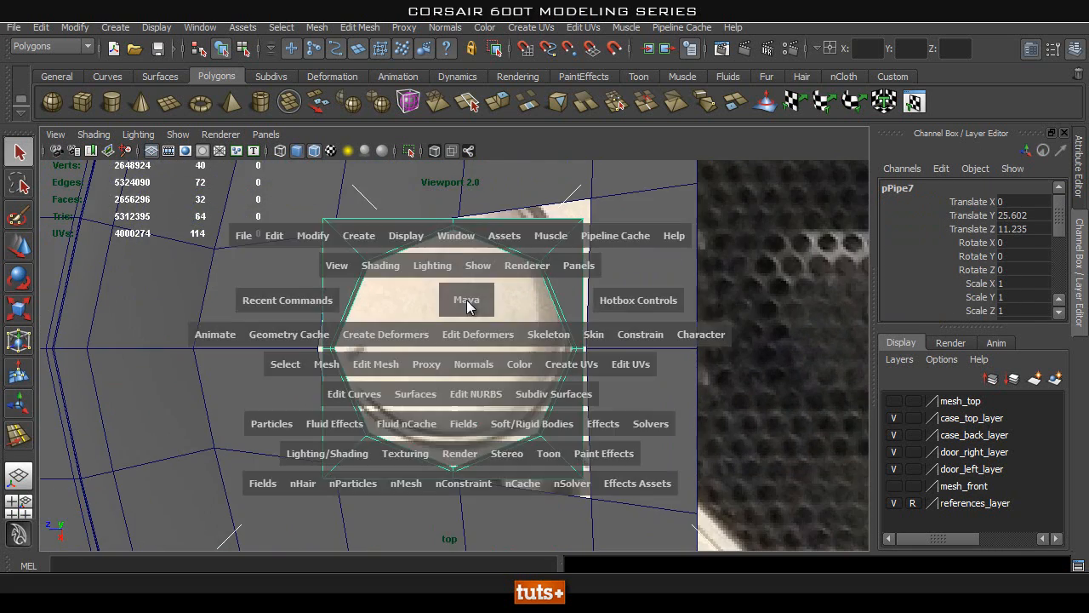
key(space)
key(space)
alt+drag(510, 318, 551, 341)
key(f)
alt+drag(624, 356, 529, 393)
key(w)
drag(456, 436, 453, 423)
alt+drag(436, 382, 503, 374)
alt+drag(570, 442, 412, 407)
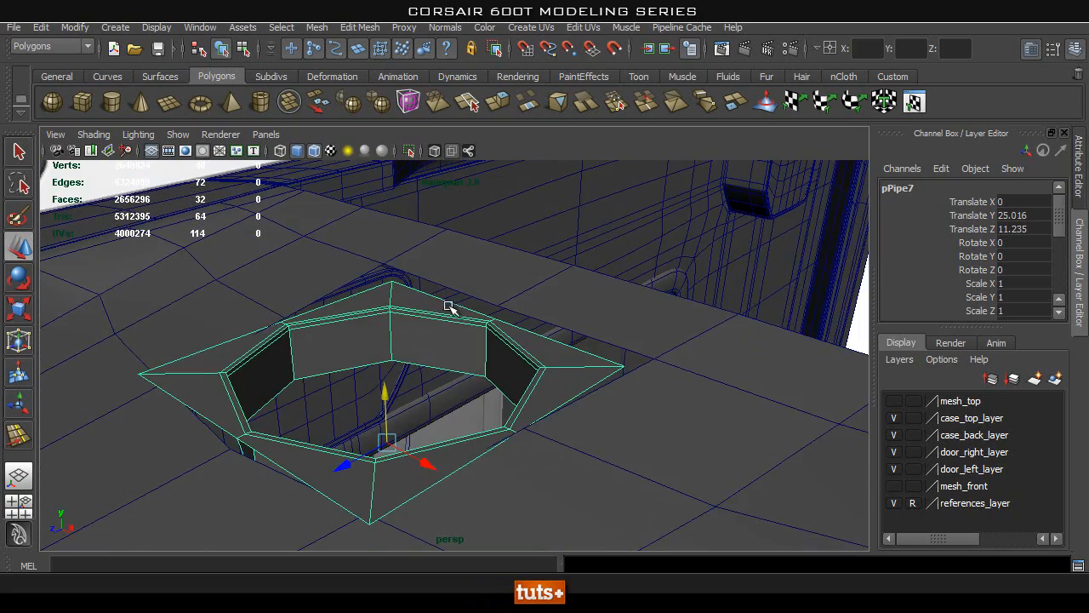
Step: Rotate the pipe piece 4.977 degrees about X to follow the slope of the panel
alt+right_drag(654, 427, 374, 400)
alt+drag(374, 400, 419, 400)
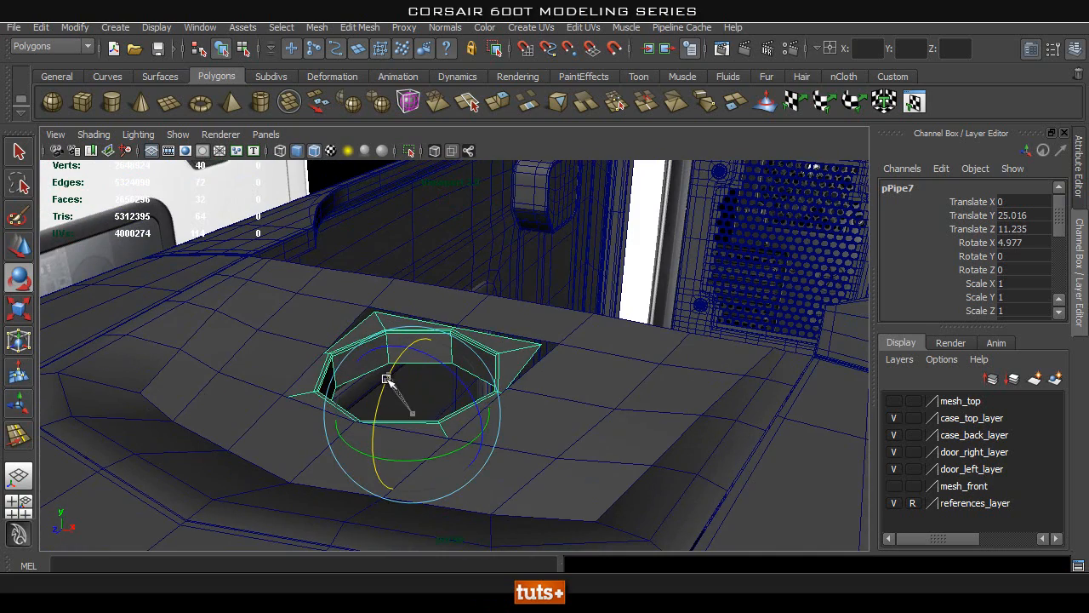
alt+right_drag(386, 380, 408, 391)
Step: Shift the tilted pipe piece along Z to 11.198 and examine its fit in the opening from several angles
alt+drag(409, 391, 353, 441)
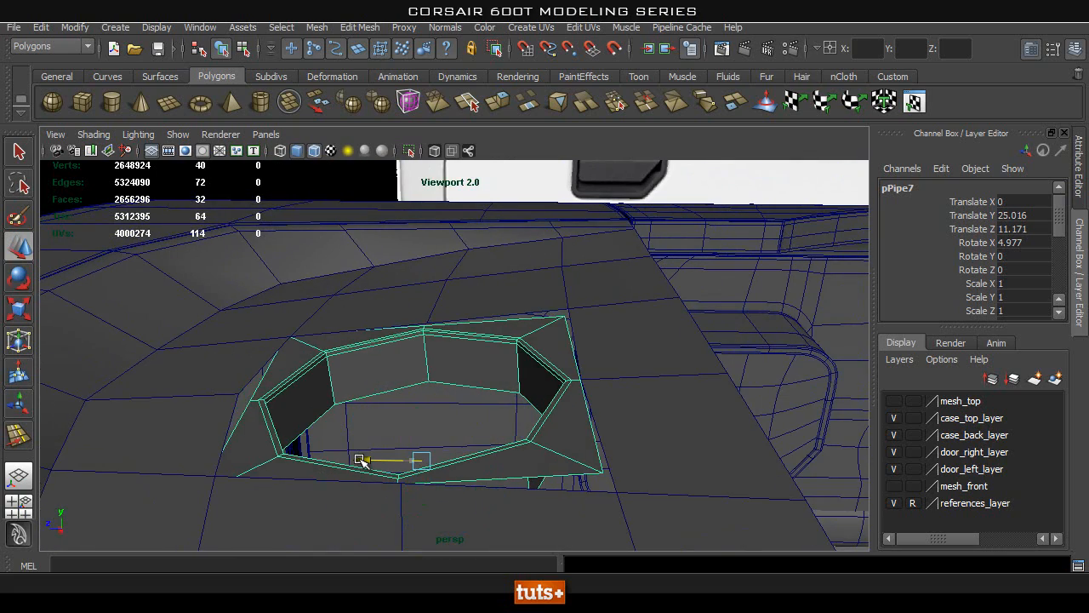
alt+drag(325, 456, 446, 460)
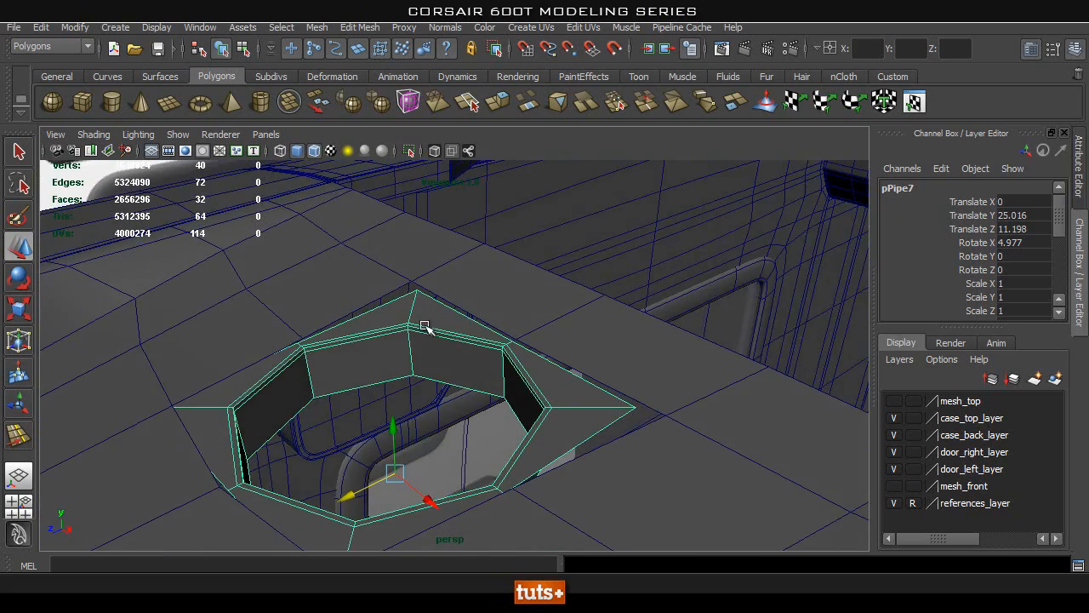
alt+drag(456, 349, 380, 411)
alt+middle_drag(381, 411, 364, 413)
alt+drag(465, 406, 404, 413)
scroll(388, 409, up, 2)
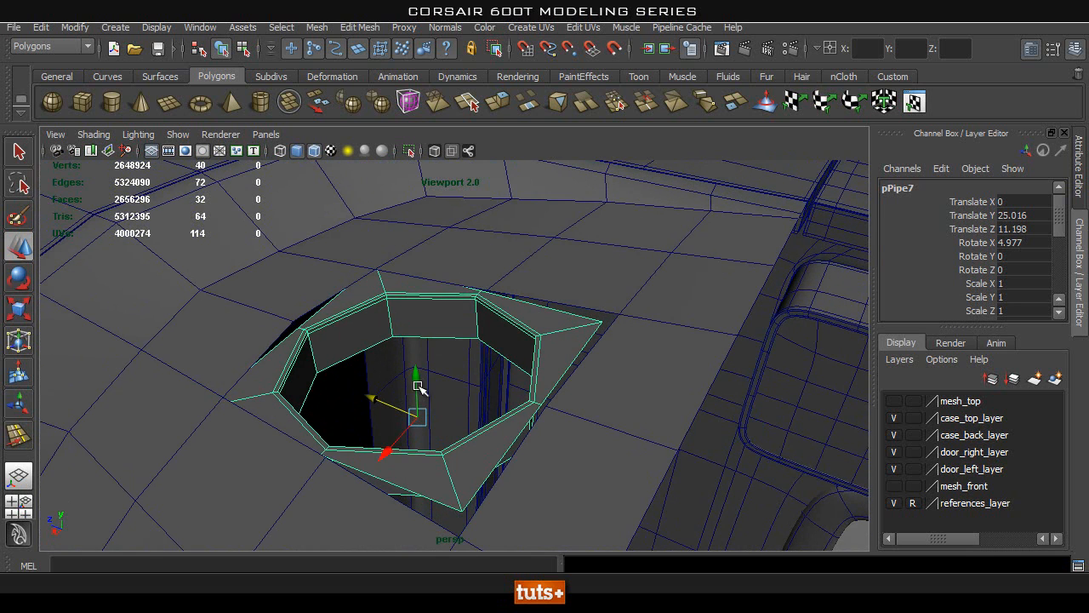
alt+right_drag(555, 373, 484, 362)
alt+middle_drag(484, 362, 493, 377)
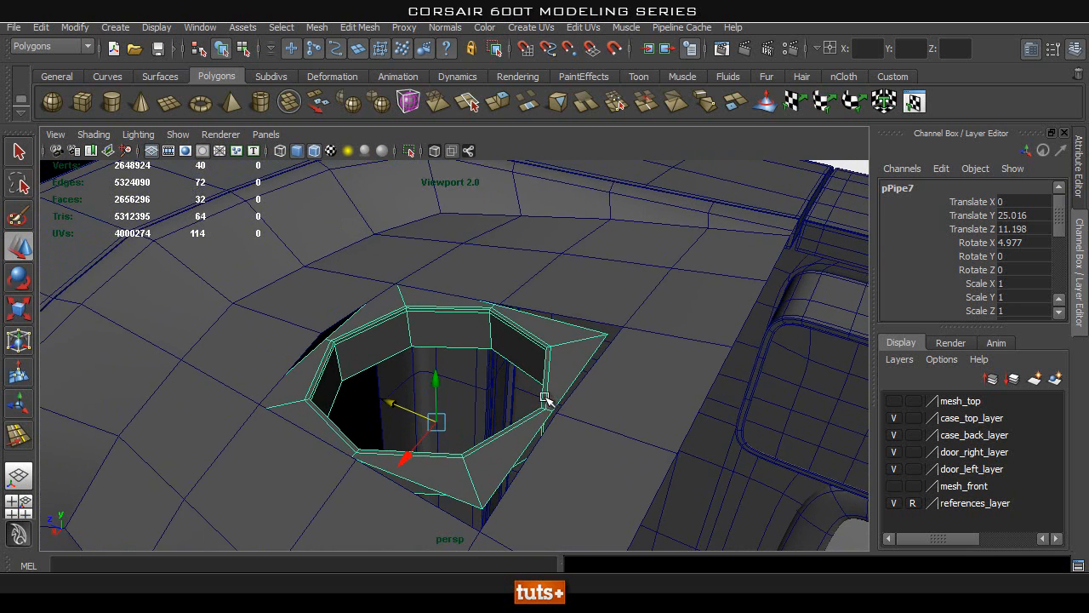